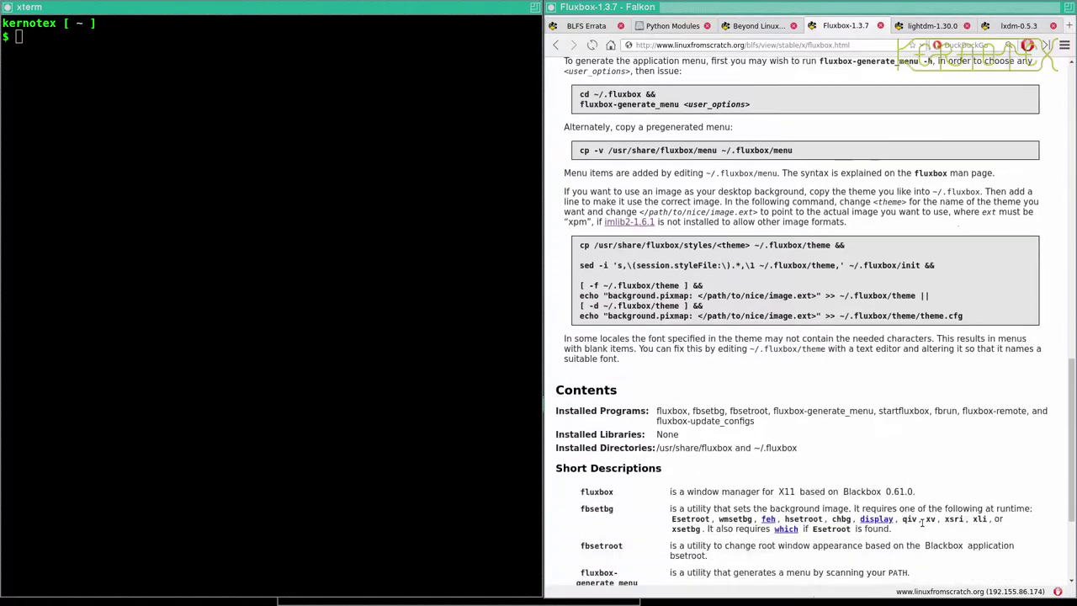
Go to the IceWM-1.6.4 page and save its icewm-1.6.4.tar.gz download link
click(1034, 555)
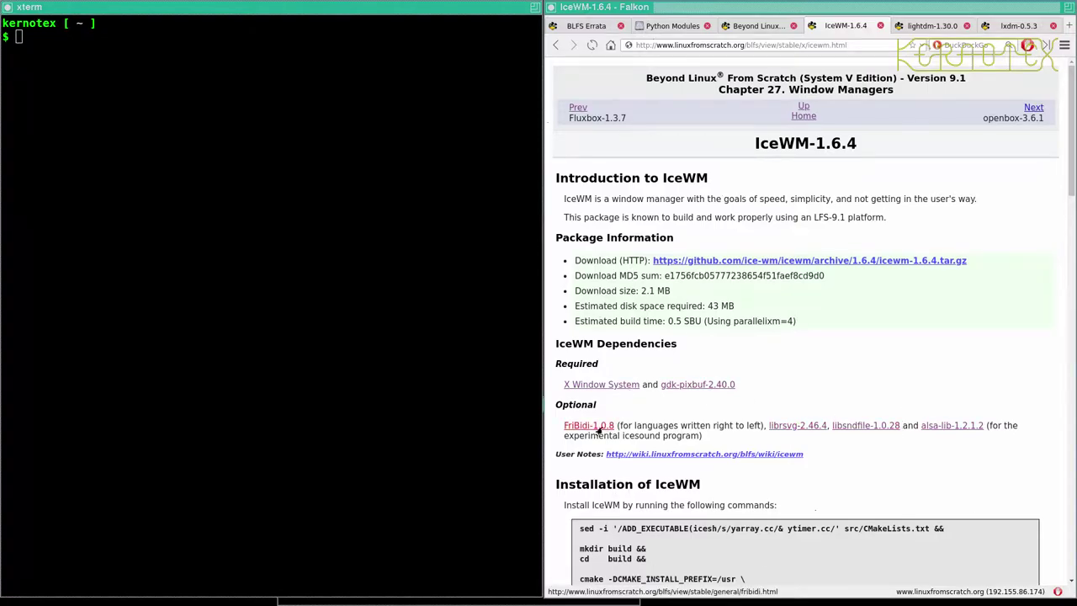
right_click(764, 264)
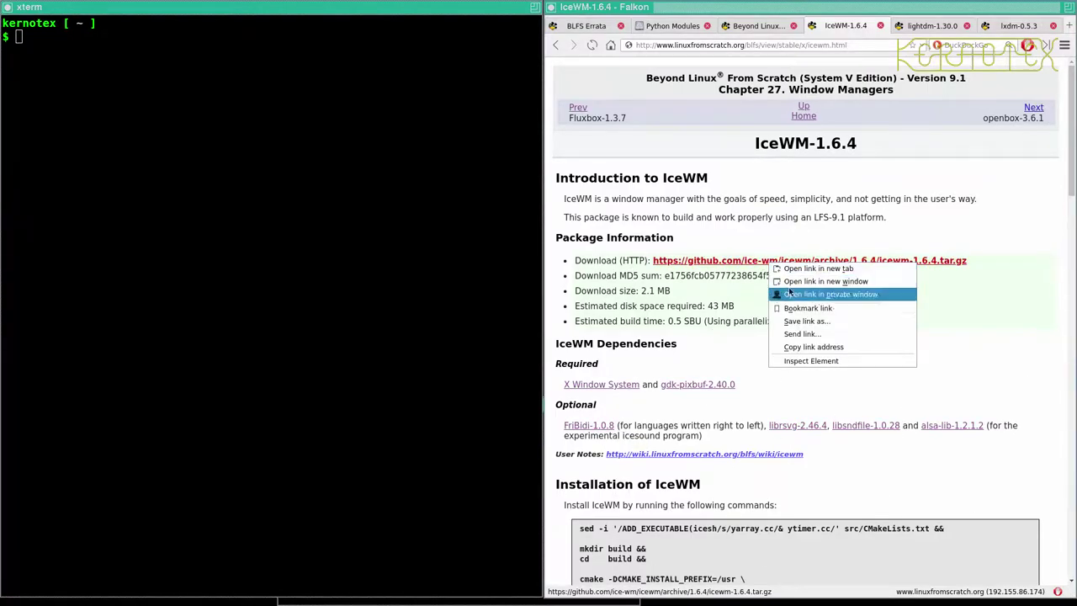
click(792, 325)
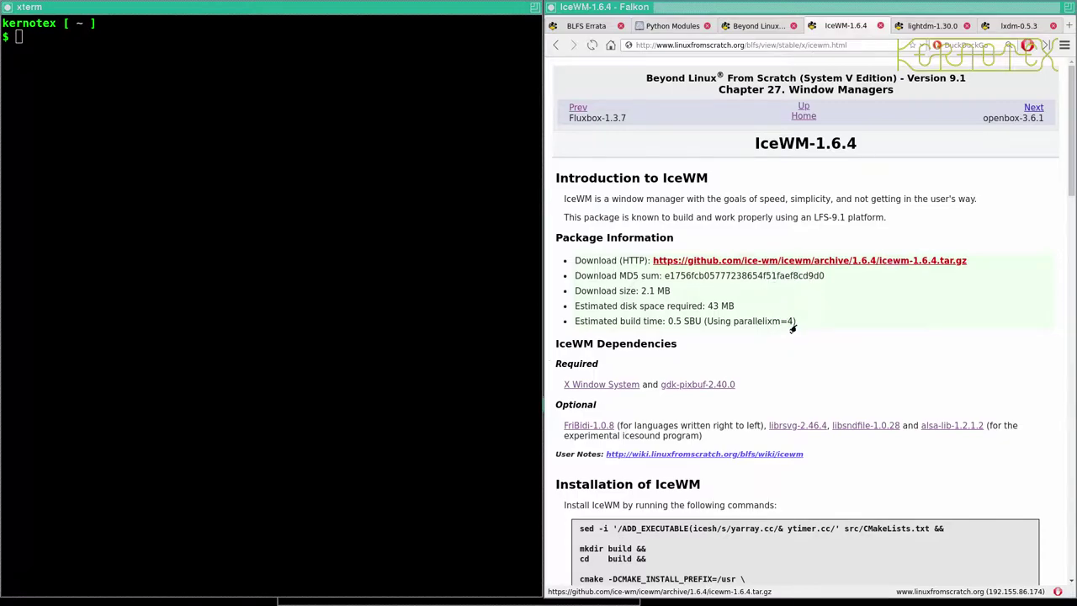
Confirm saving the IceWM tarball and change into /sources/BLFS
click(951, 379)
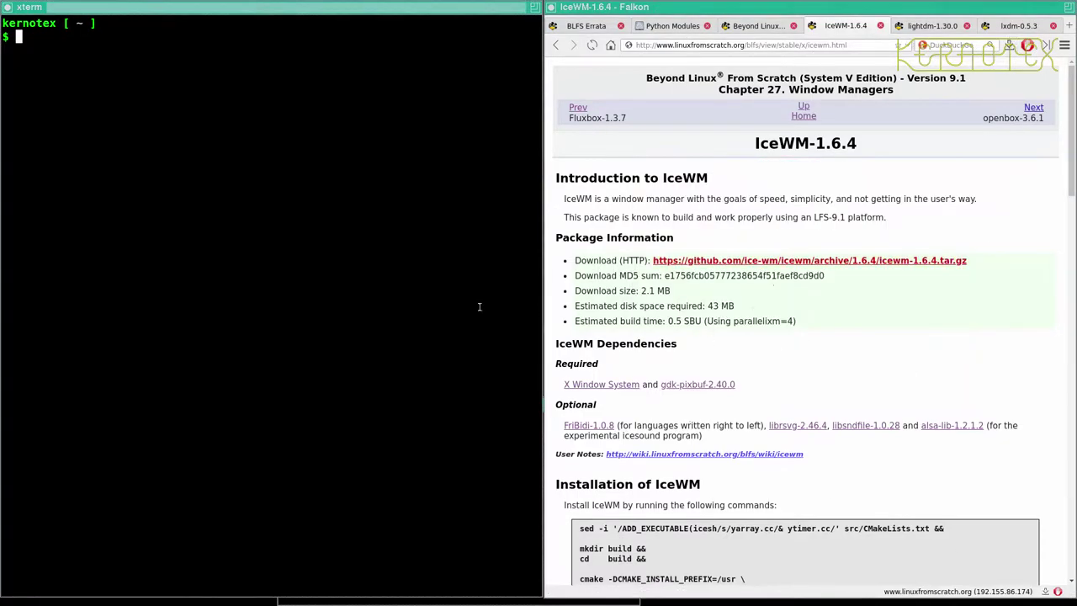
text(cd /so)
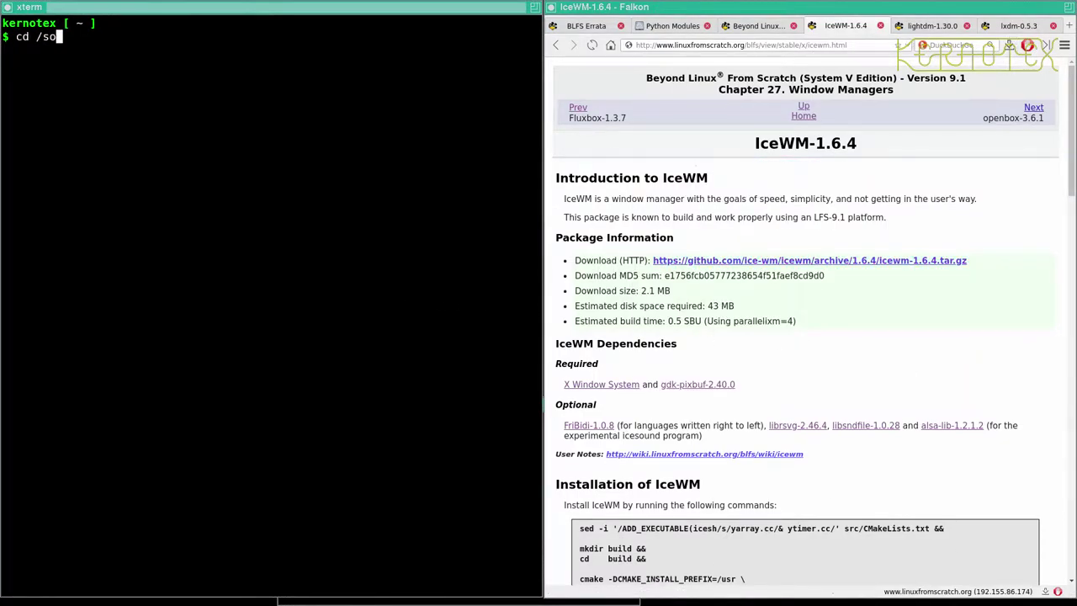
text(urces/BLFS/)
key(Return)
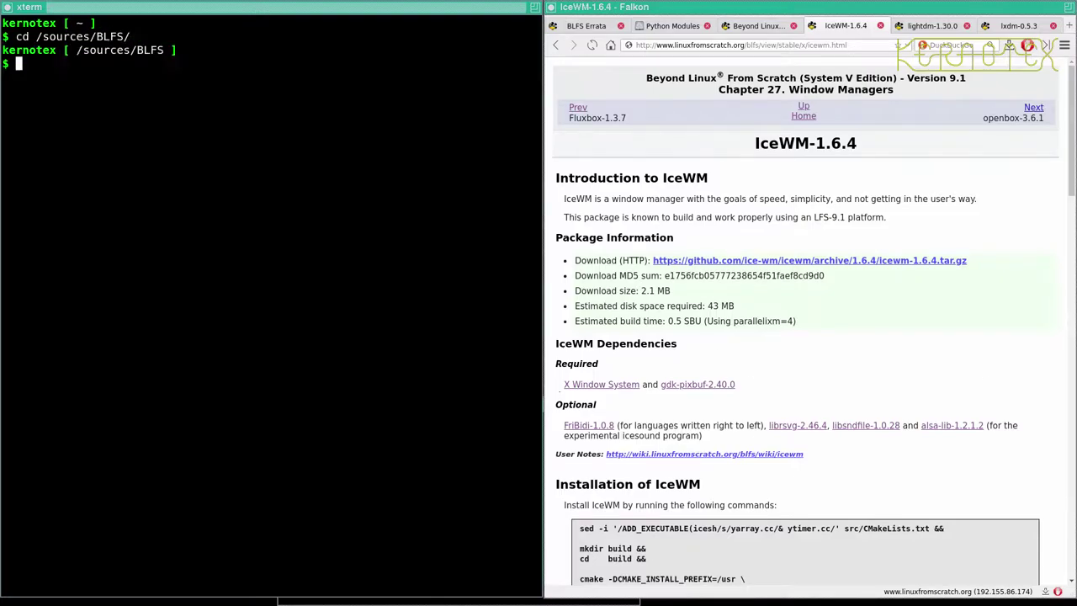
Extract icewm-1.6.4.tar.gz and enter the icewm-1.6.4 source directory
text(tar -xvf icew)
key(Tab)
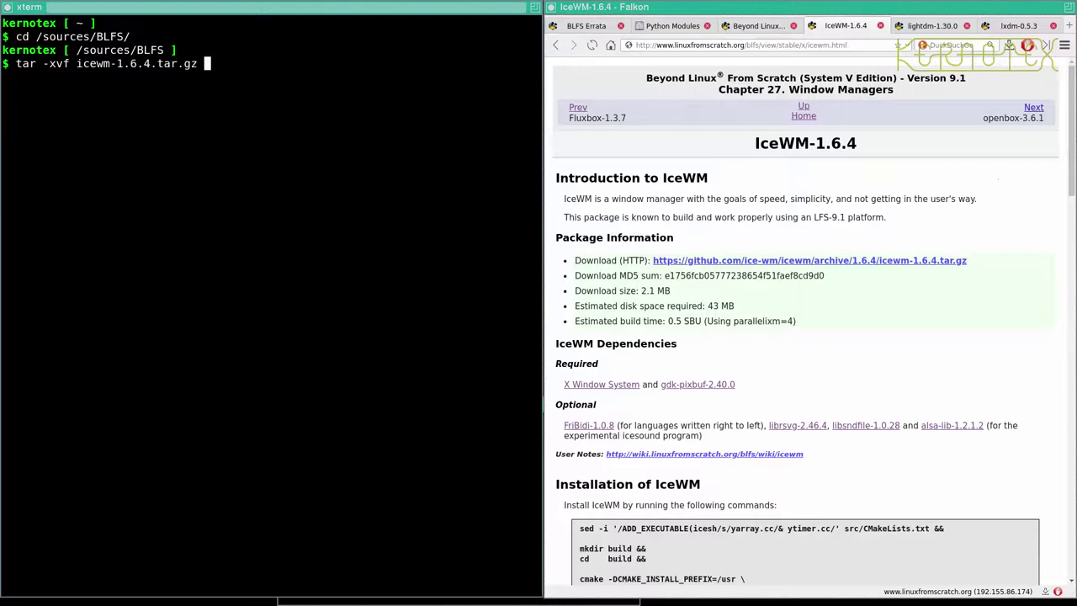
key(Return)
text(cd icewm)
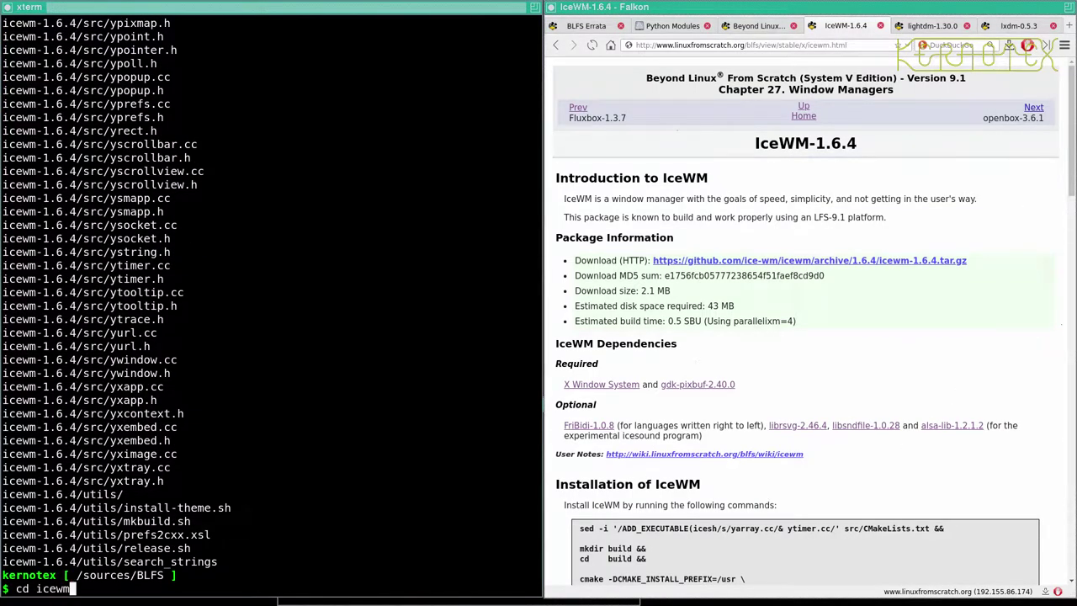
key(Tab)
key(Return)
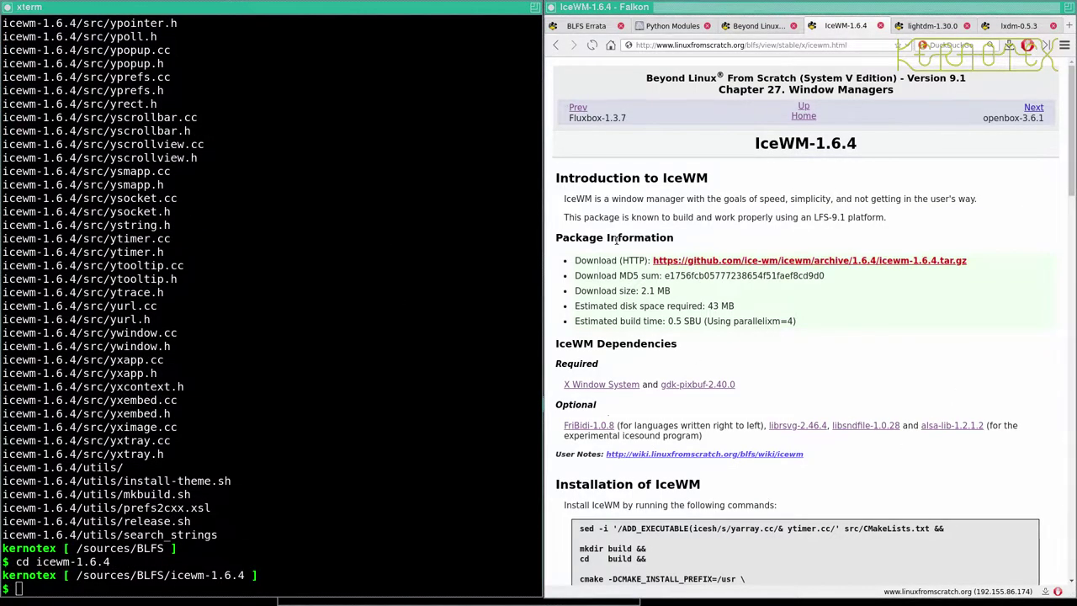
Copy the IceWM build command block from Falkon and paste it into the terminal
scroll(666, 242, down, 5)
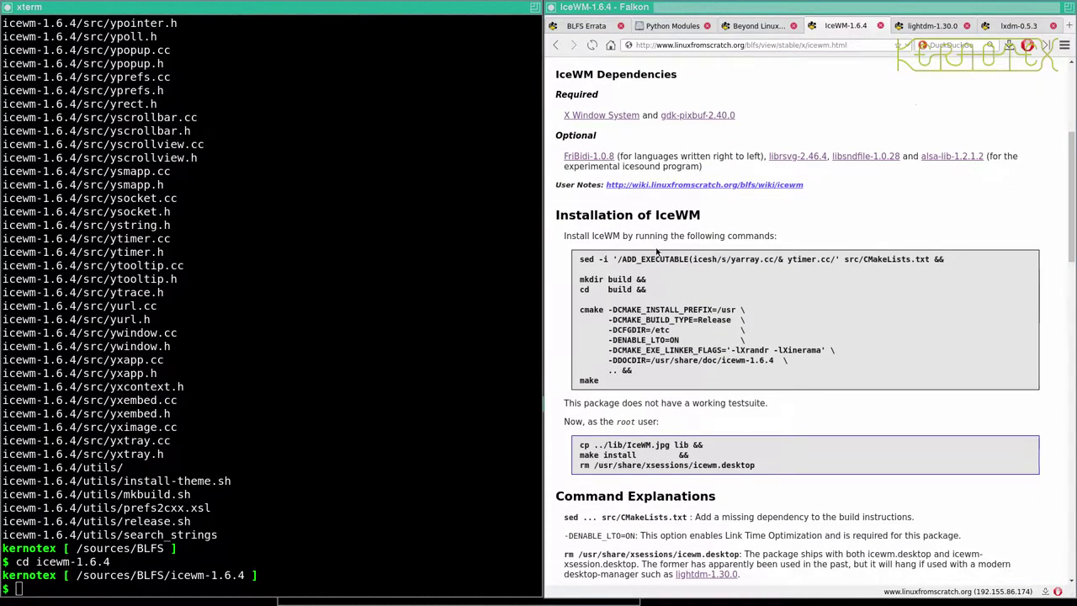
scroll(644, 250, down, 3)
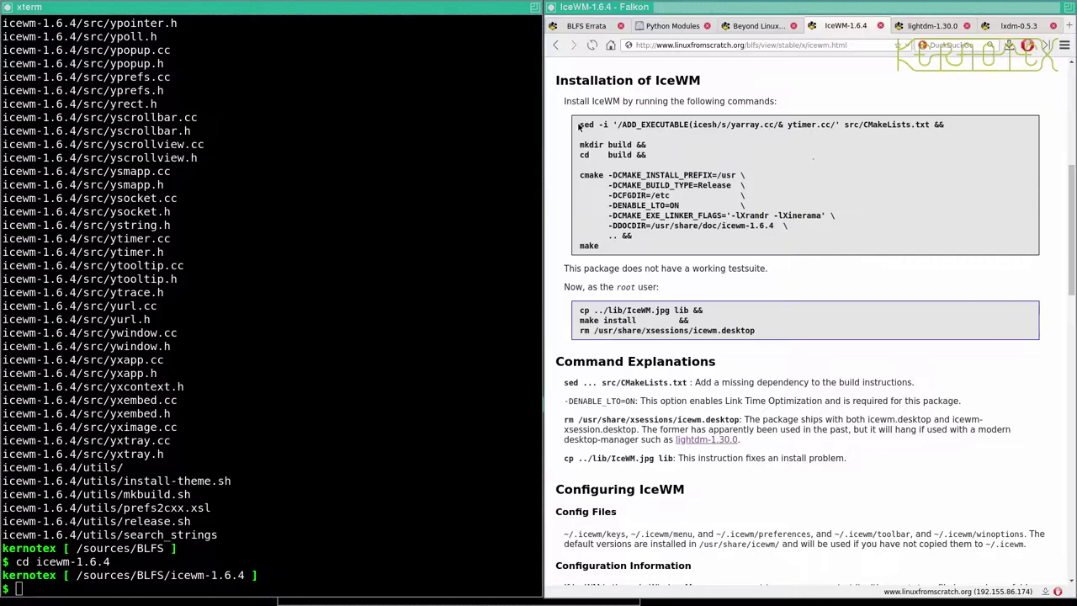
drag(579, 127, 633, 238)
key(ctrl+c)
scroll(632, 238, up, 5)
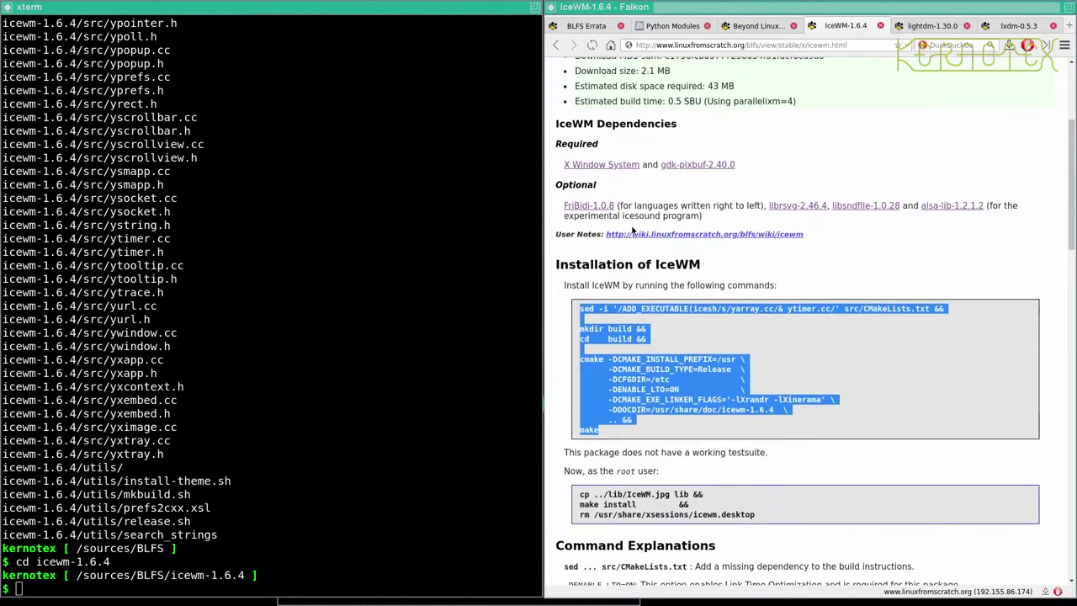
scroll(632, 227, down, 5)
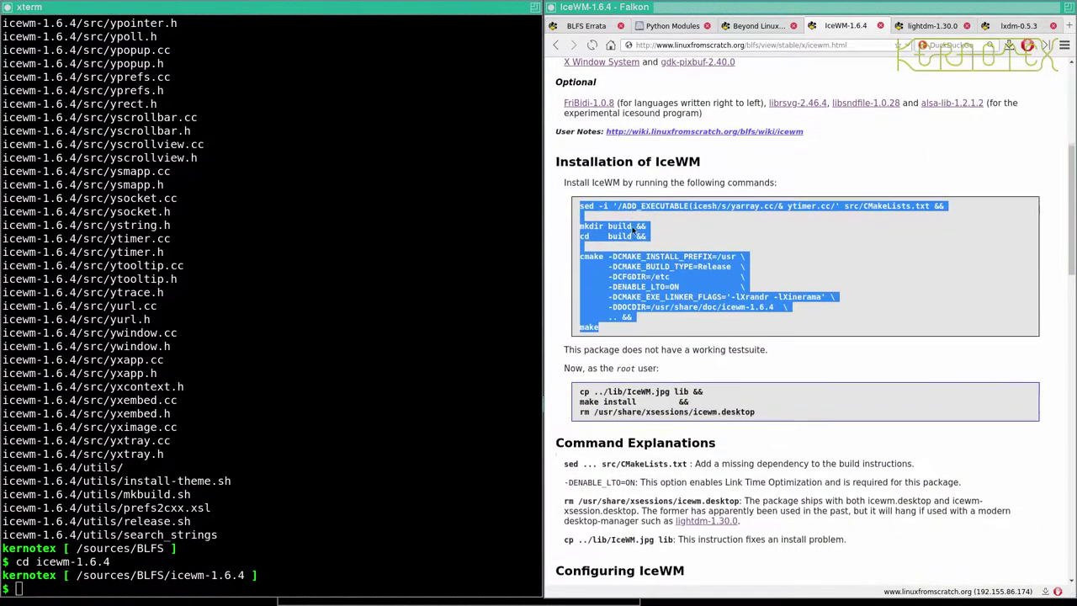
scroll(633, 231, down, 2)
click(380, 226)
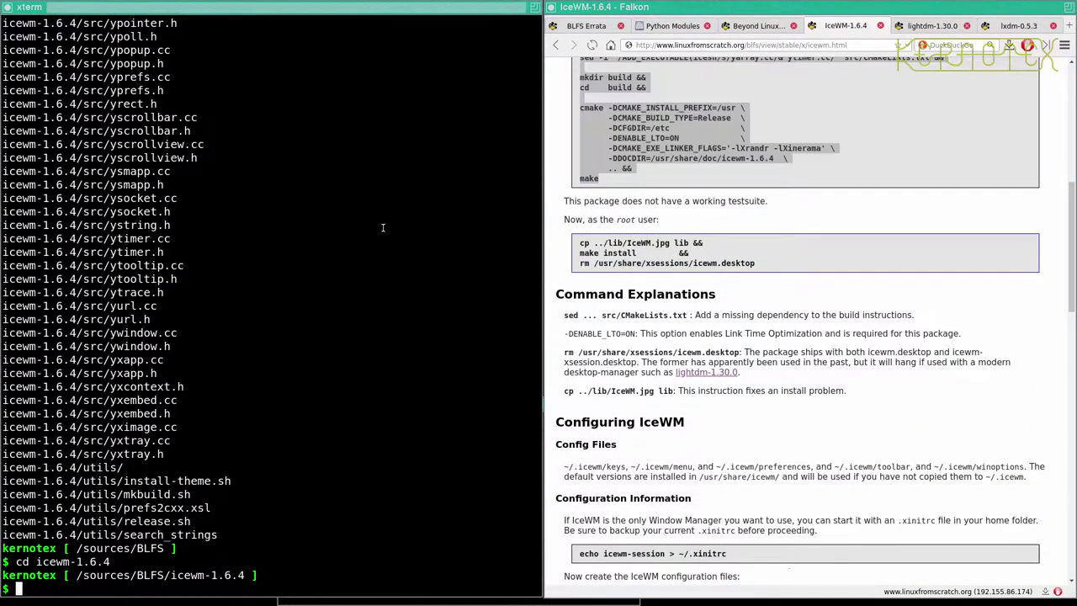
middle_click(381, 226)
Run the pasted cmake and make commands to compile IceWM
key(Return)
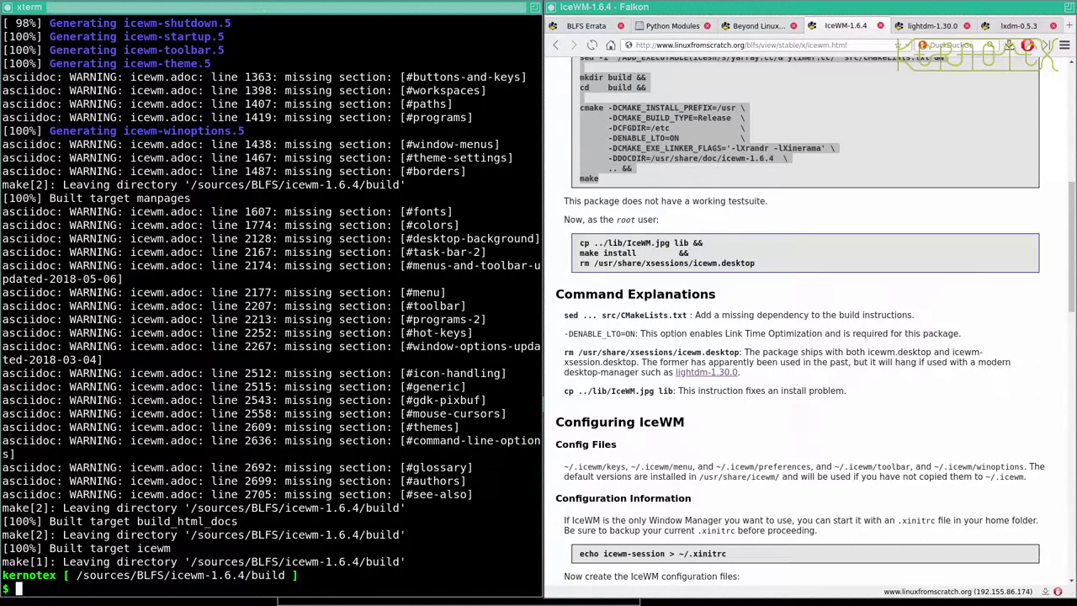
Become root with sudo su
text(sudo su)
key(Return)
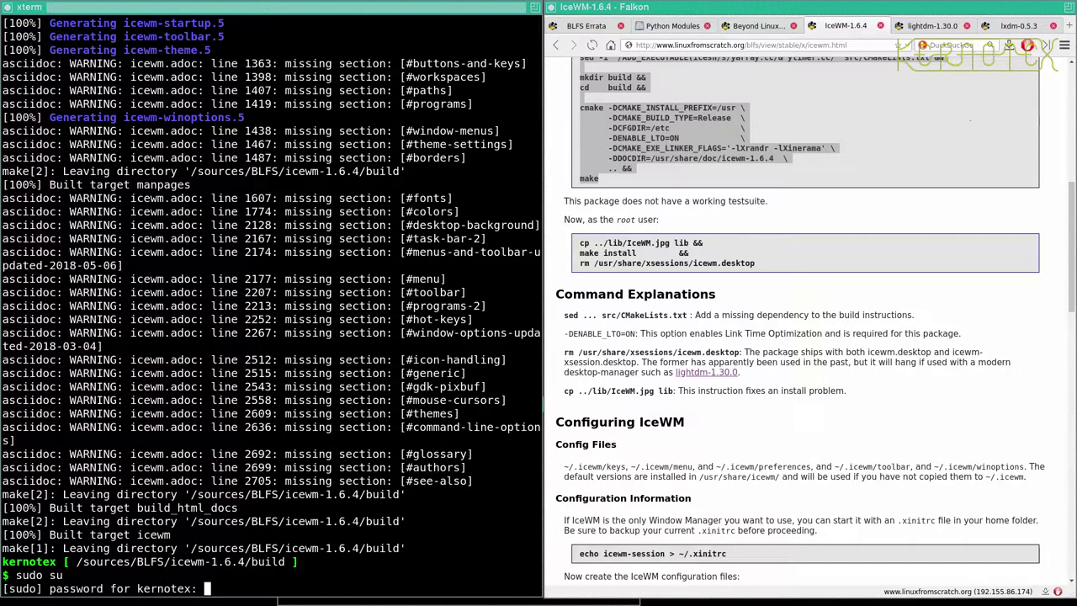
key(Return)
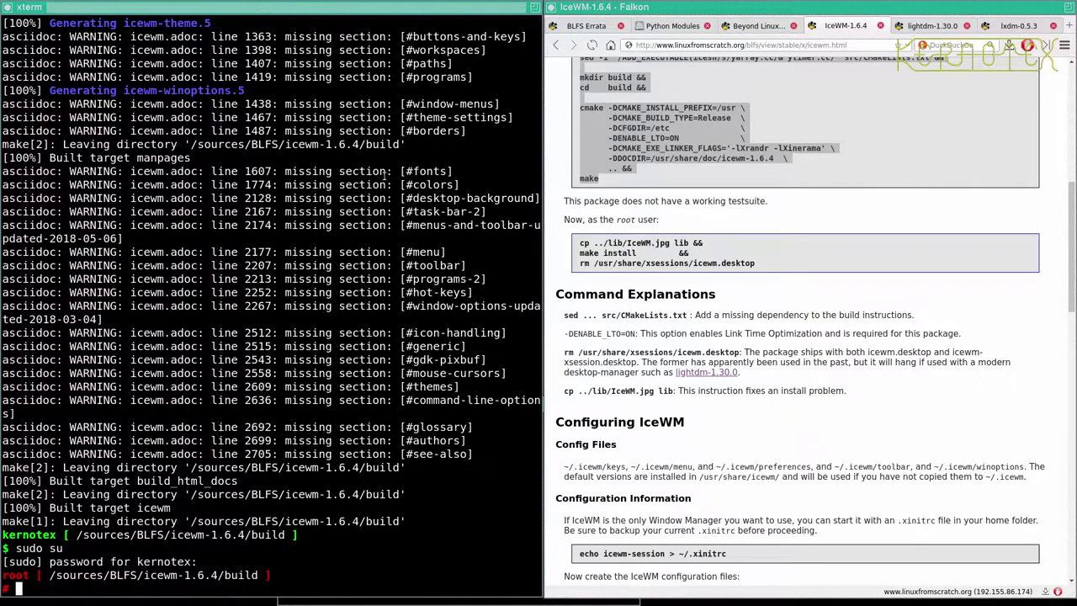
Paste and run the cp, make install and rm commands from Falkon to install IceWM
drag(577, 243, 762, 263)
key(ctrl+c)
click(367, 251)
middle_click(368, 251)
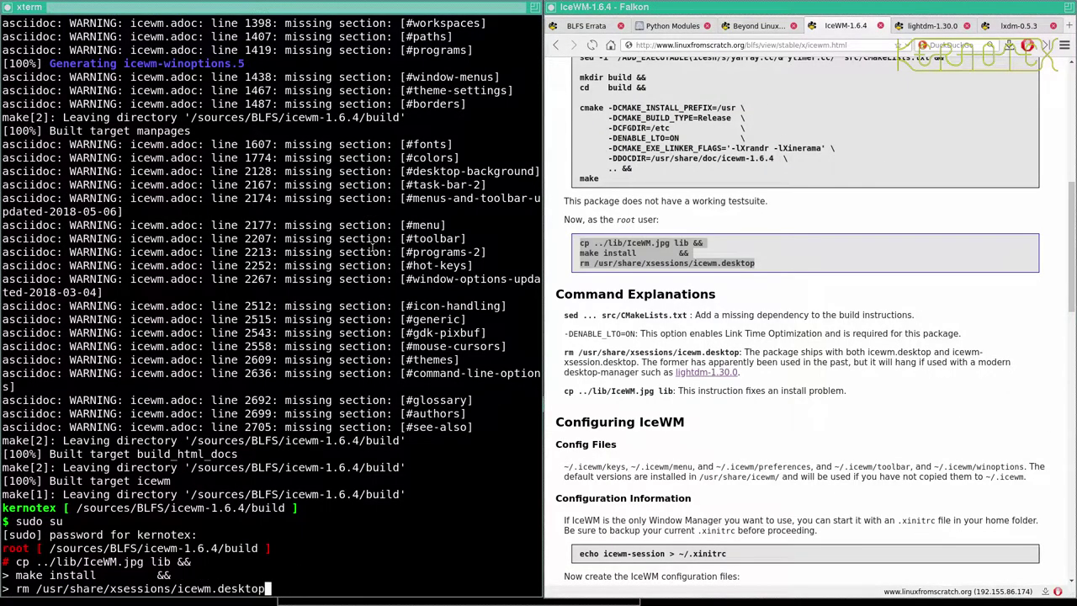
key(Return)
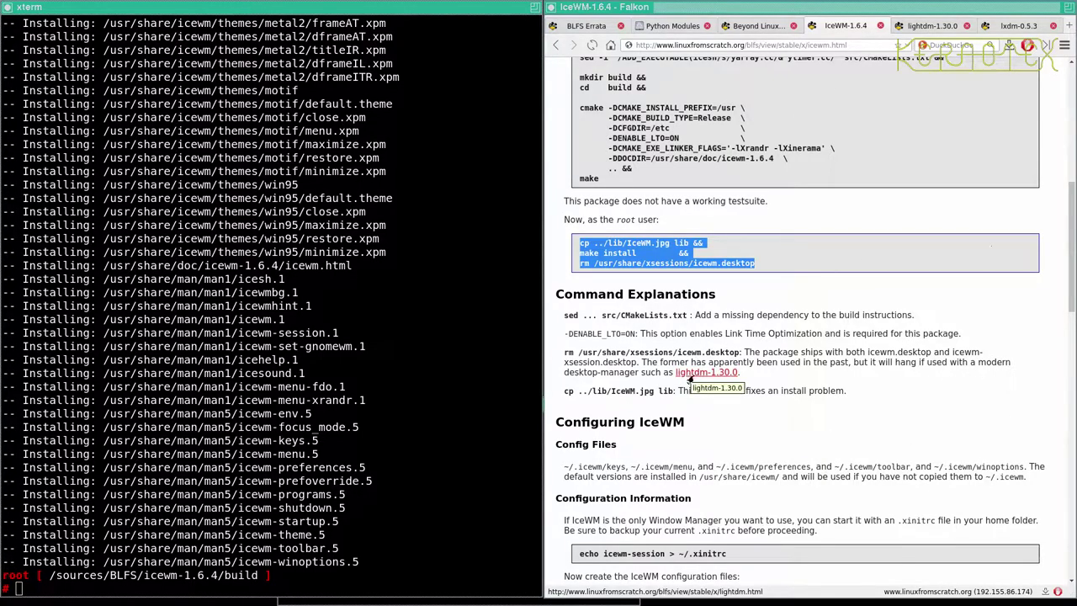
click(336, 392)
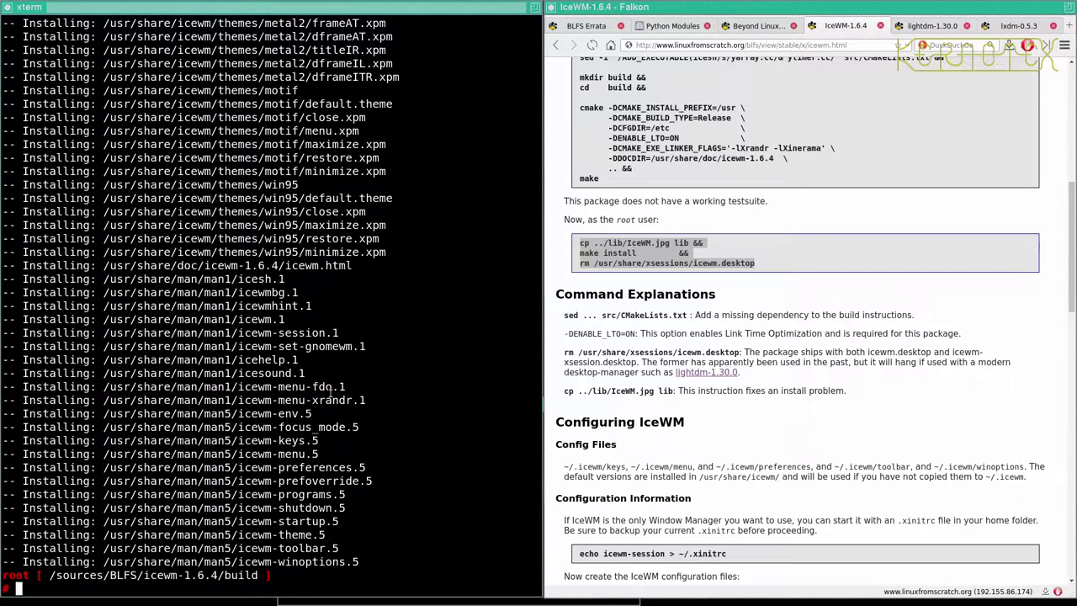
Check the status of the lightdm service with /etc/init.d/lightdm status
text(/etc/init.d/li)
key(Tab)
key(Return)
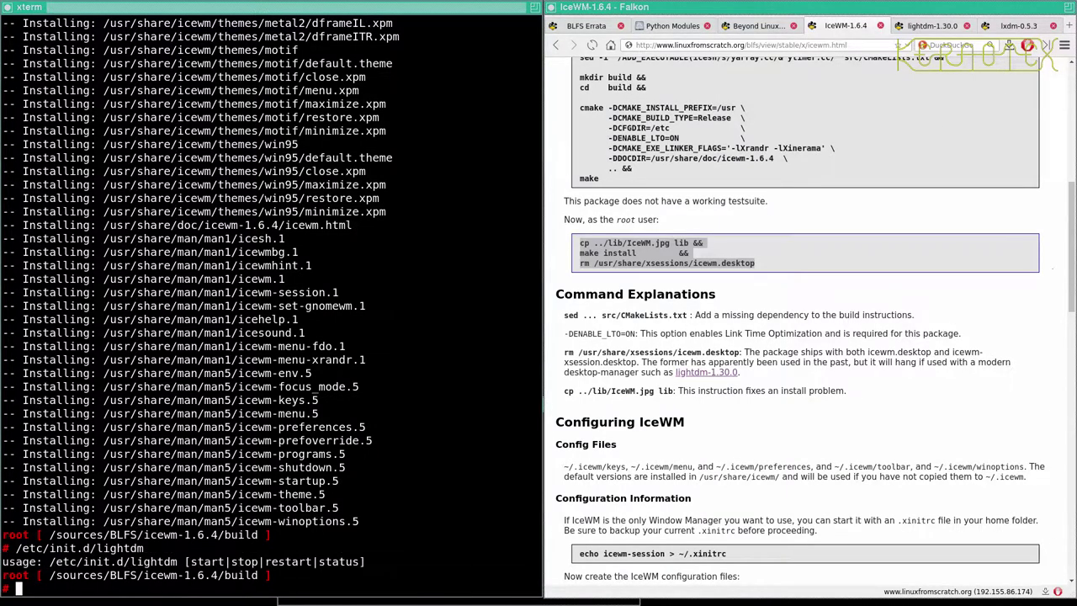
key(Up)
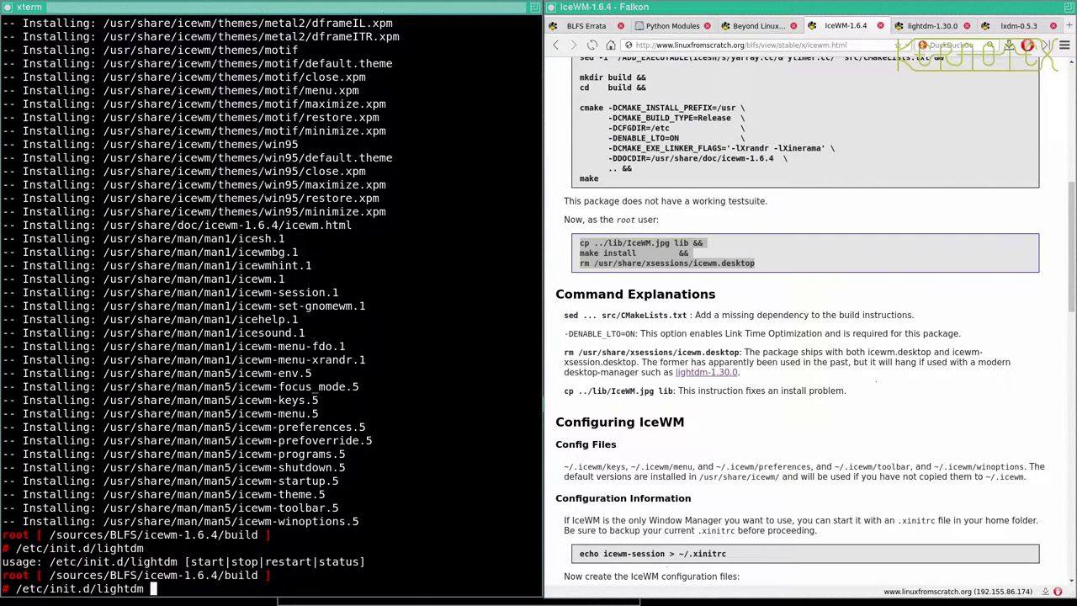
text(status)
key(Return)
Stop lightdm and confirm it is no longer running
key(Up)
key(Insert)
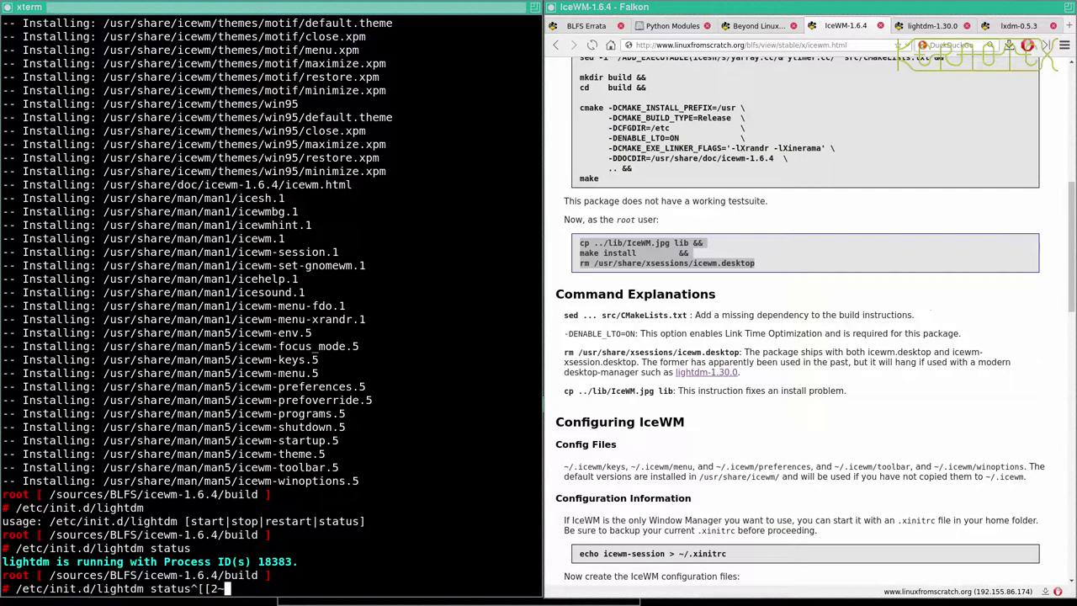
key(BackSpace)
key(BackSpace)
key(BackSpace)
key(BackSpace)
key(BackSpace)
key(BackSpace)
key(BackSpace)
key(BackSpace)
key(BackSpace)
text(op)
key(Return)
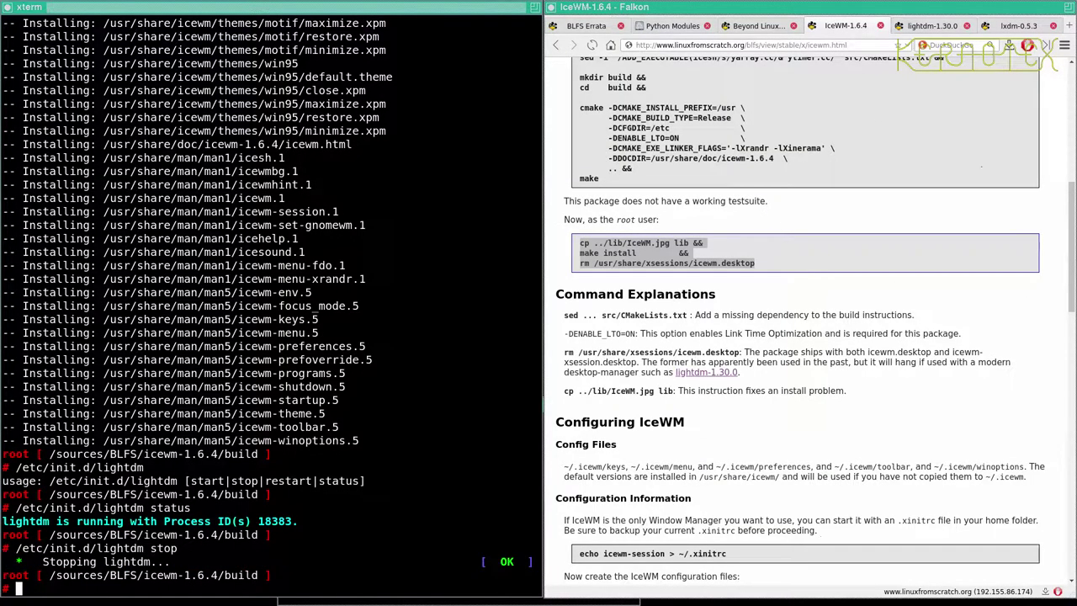
key(Up)
key(BackSpace)
key(BackSpace)
key(BackSpace)
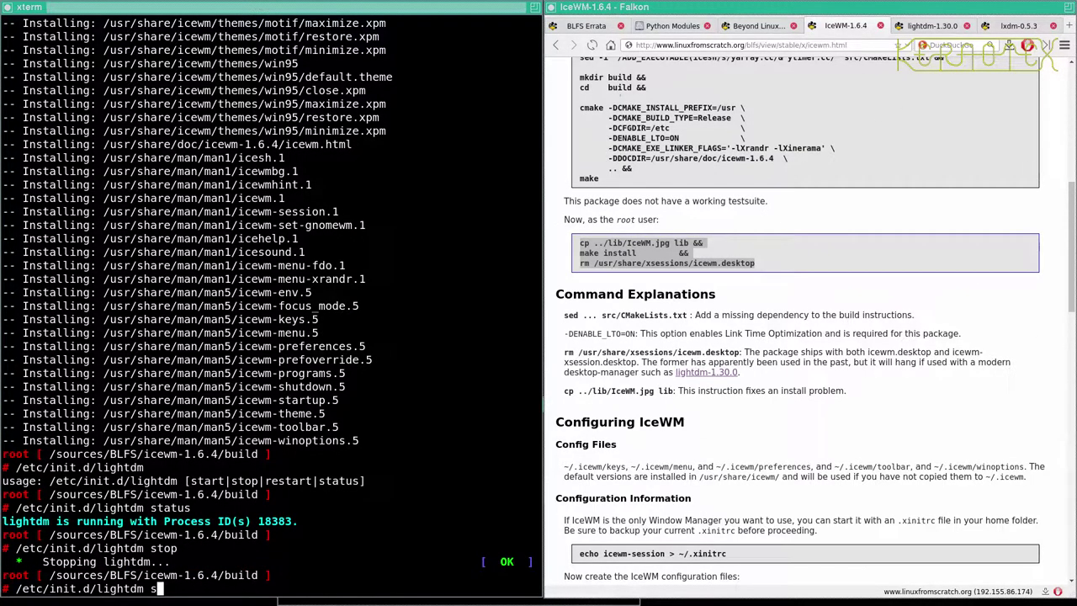
text(tatus)
key(Return)
Start the LXDM display manager with /etc/init.d/lxdm start
key(Up)
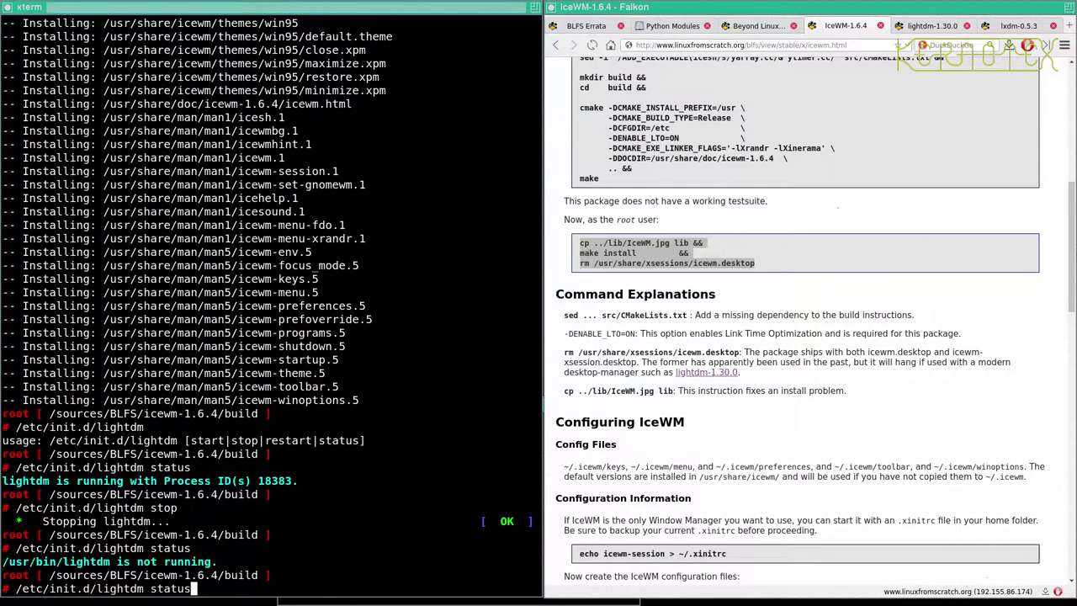
key(BackSpace)
key(BackSpace)
key(BackSpace)
key(BackSpace)
key(BackSpace)
key(BackSpace)
key(BackSpace)
key(BackSpace)
key(BackSpace)
key(BackSpace)
key(BackSpace)
key(BackSpace)
key(BackSpace)
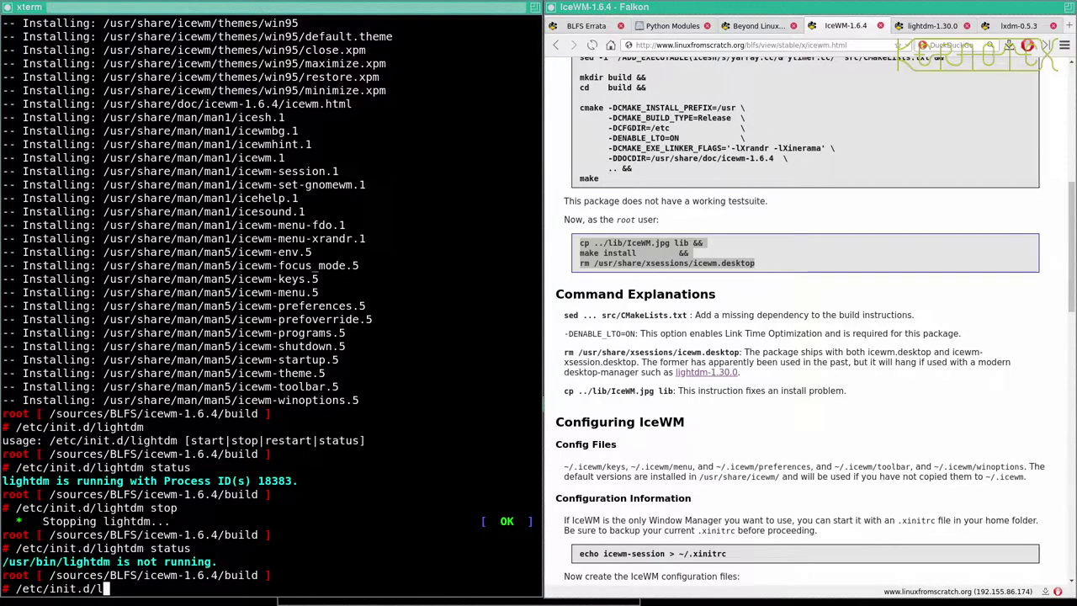
text(xdm start)
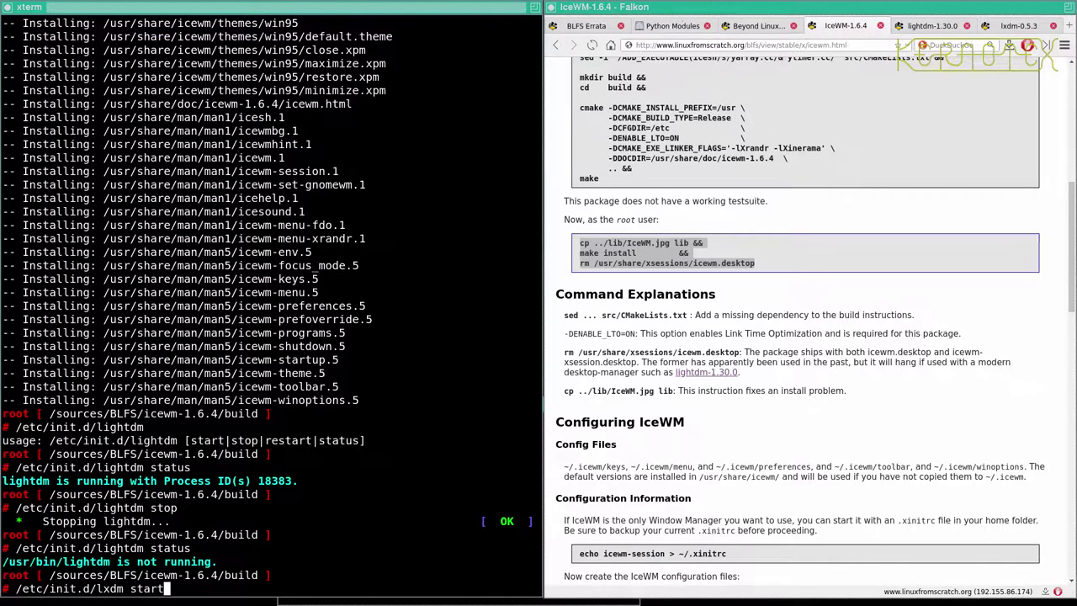
key(Return)
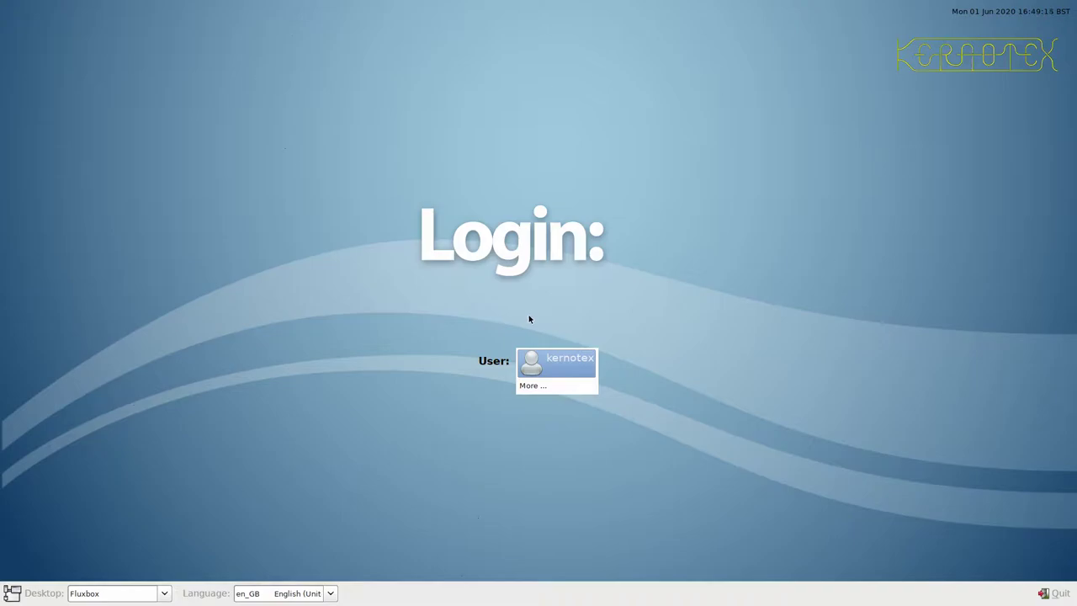
Toggle between the LXDM login screen (F7) and the terminal desktop (F1), clearing the stray ~~
key(ctrl+alt+F1)
text(~)
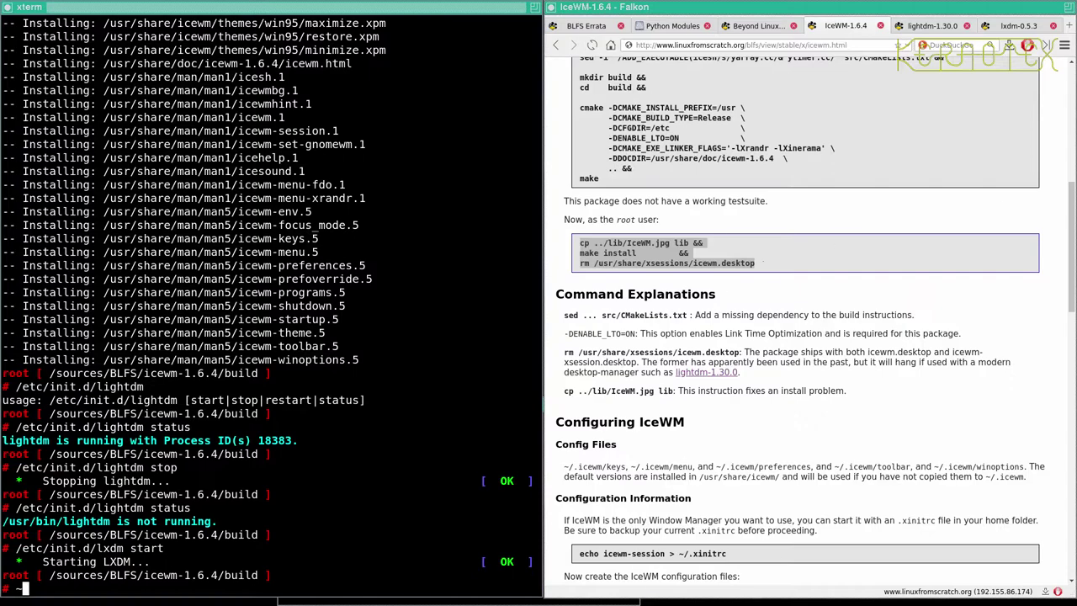
text(~)
key(ctrl+alt+F7)
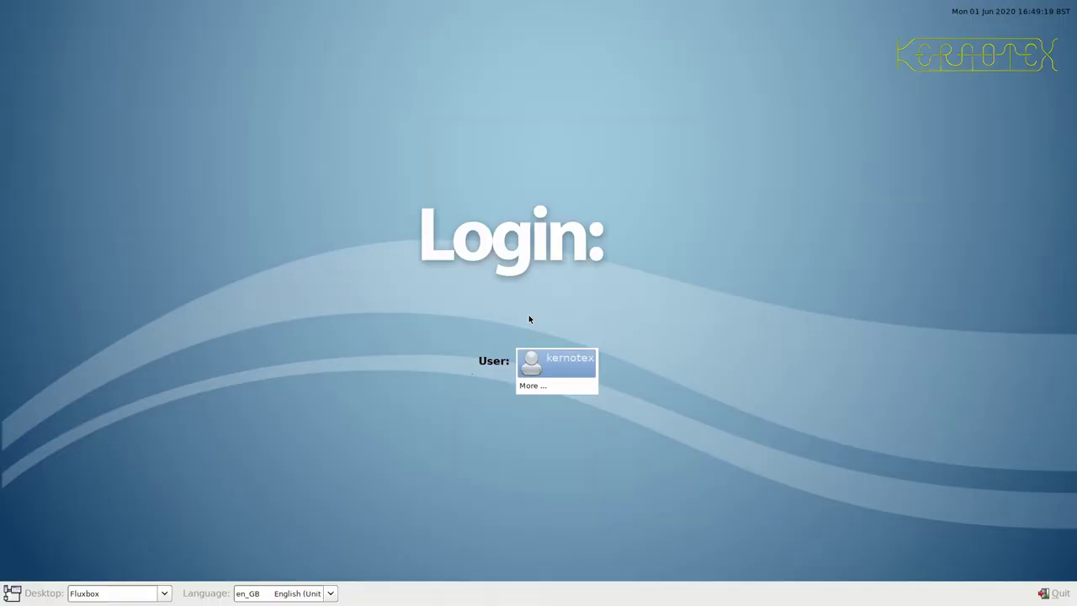
key(ctrl+alt+F1)
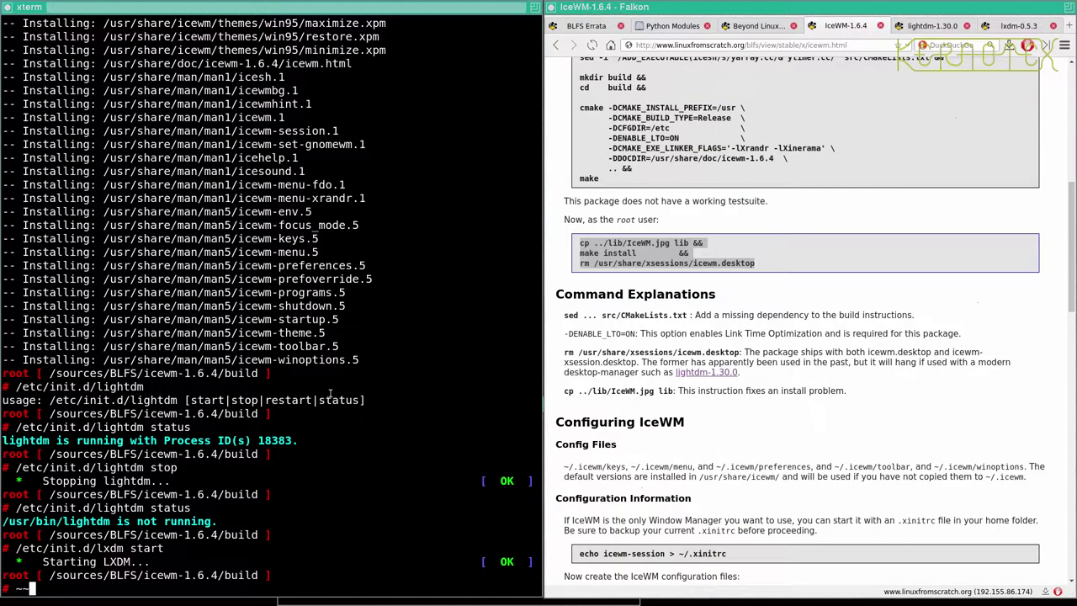
key(ctrl+alt+F7)
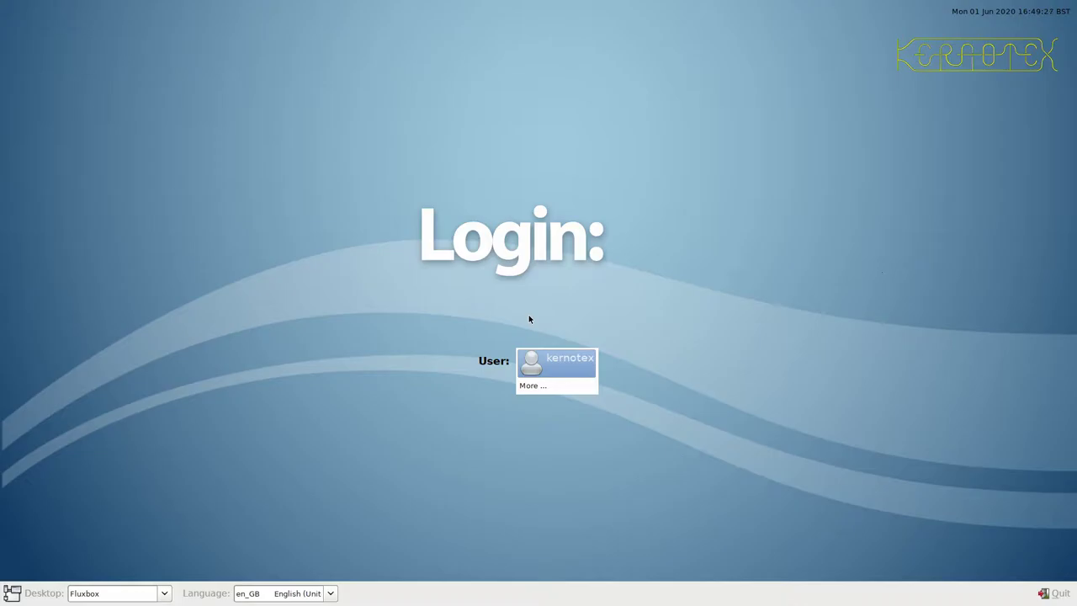
key(ctrl+alt+F1)
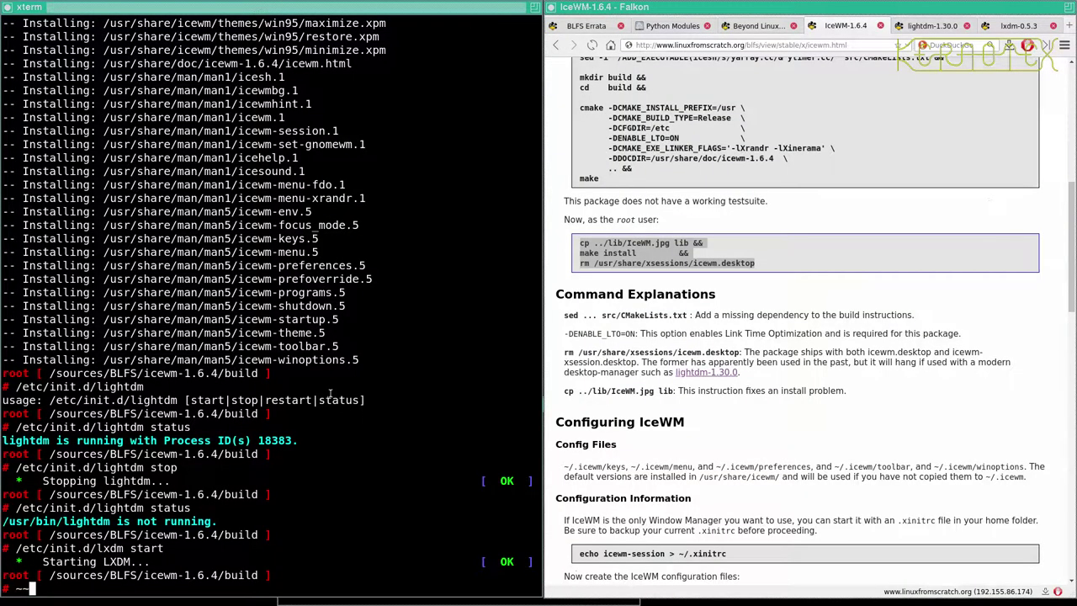
key(BackSpace)
key(BackSpace)
Check that LXDM is running with /etc/init.d/lxdm status
key(Up)
key(BackSpace)
key(BackSpace)
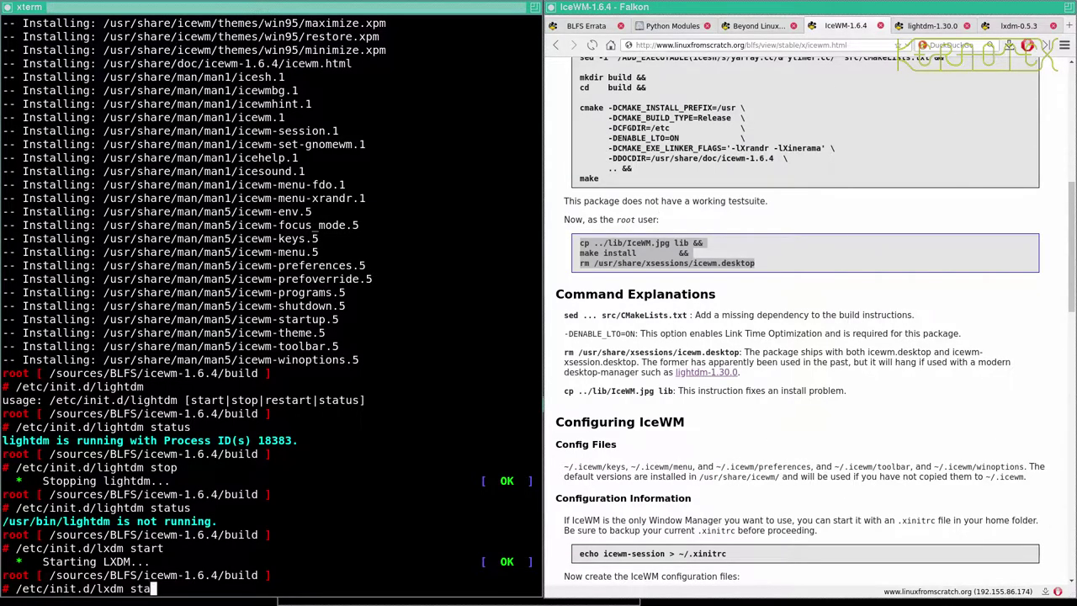
text(tus)
key(Return)
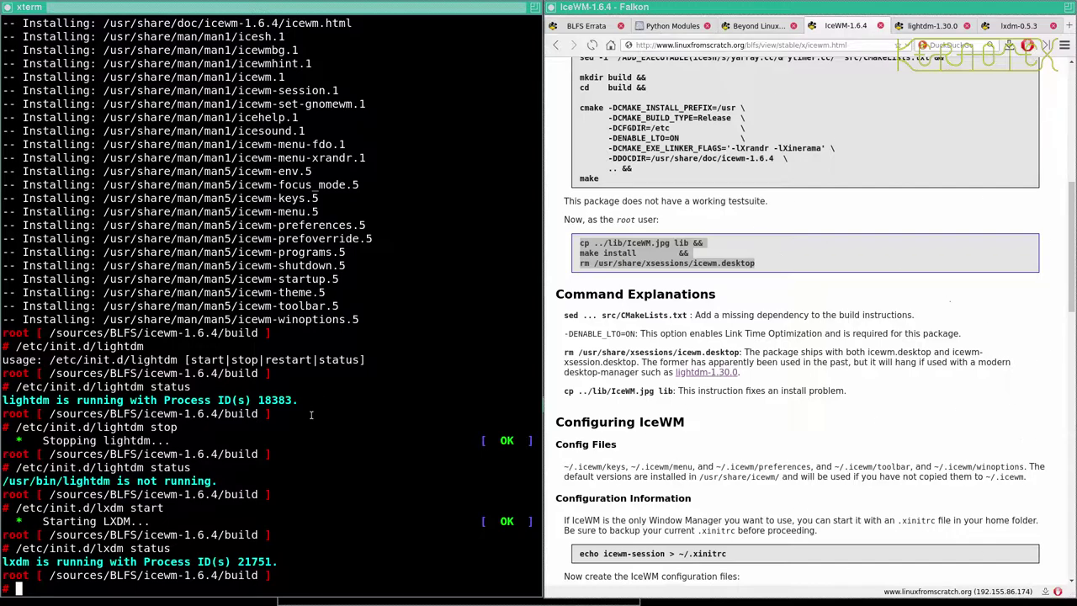
Scroll Falkon's IceWM page down to the Configuring IceWM commands
drag(580, 242, 754, 264)
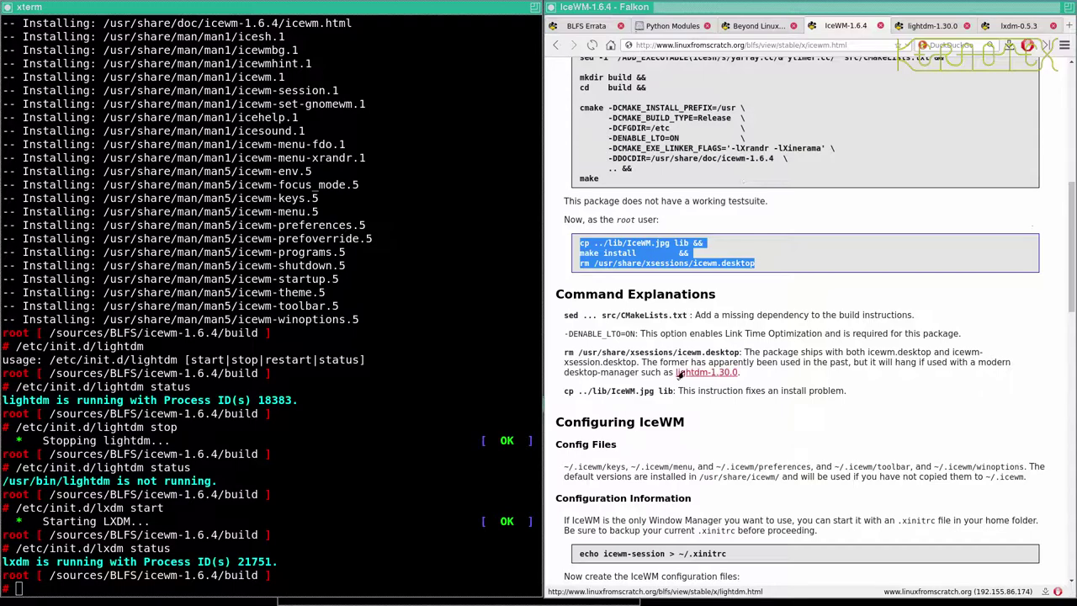
scroll(686, 425, down, 1)
scroll(685, 425, down, 4)
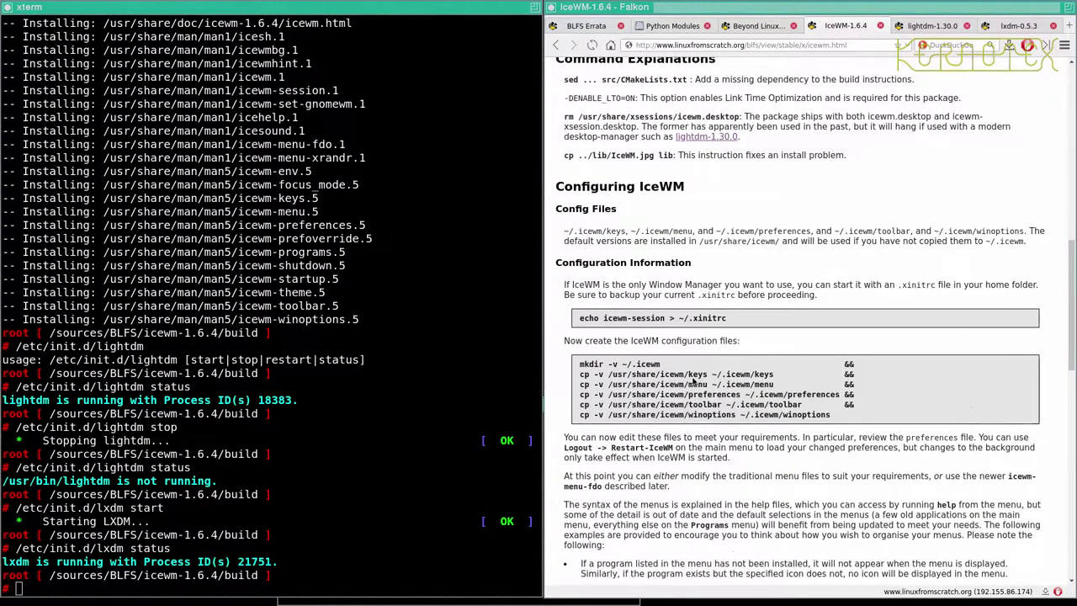
scroll(690, 383, down, 1)
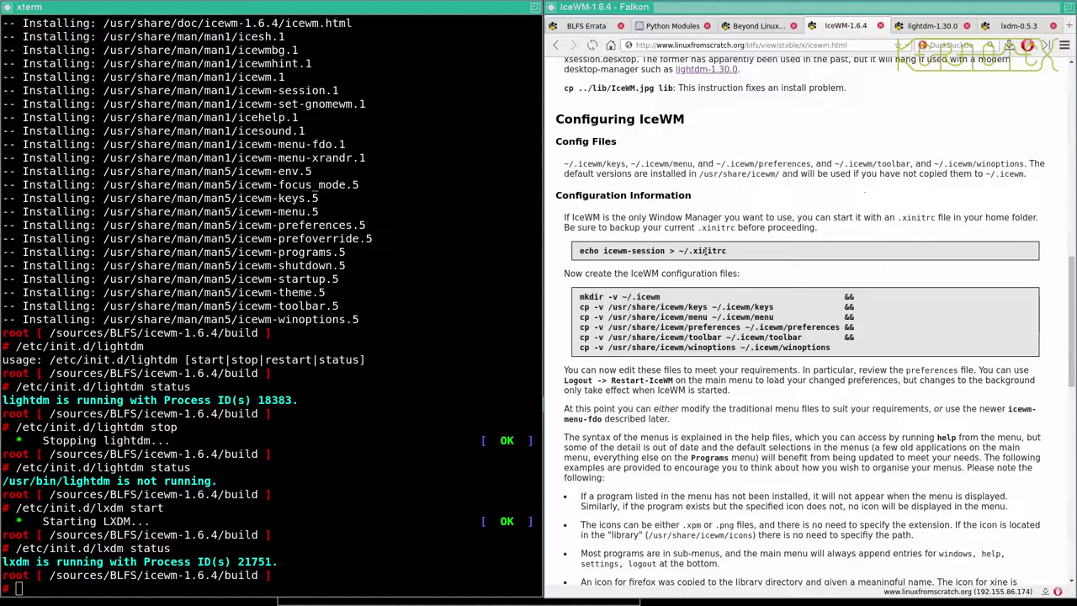
scroll(707, 250, down, 2)
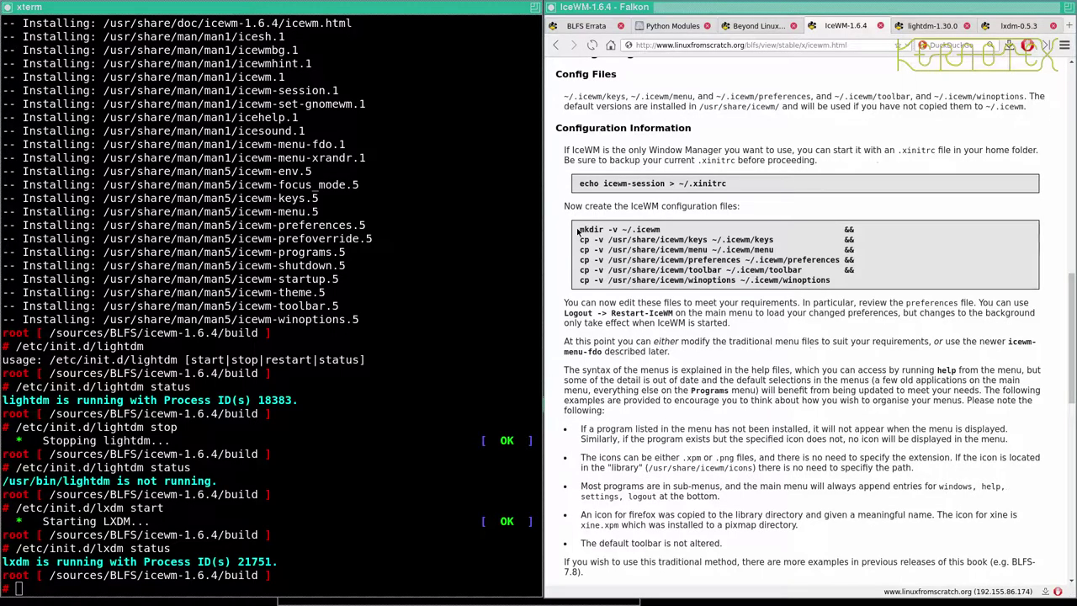
Paste and run the mkdir/cp block copying keys, menu, preferences, toolbar and winoptions into /root/.icewm
drag(577, 230, 830, 280)
click(441, 332)
middle_click(441, 332)
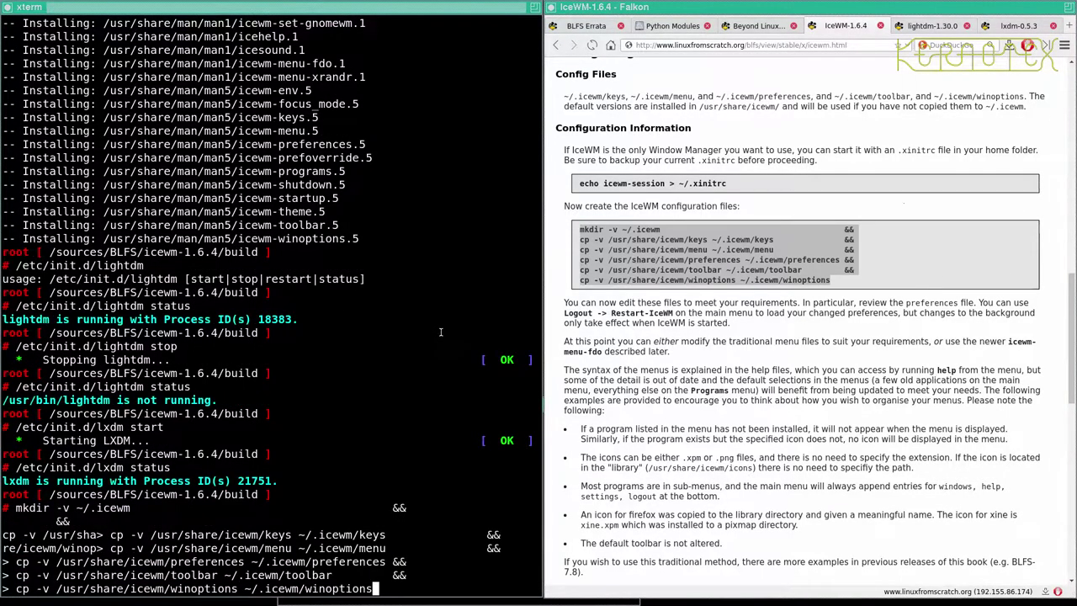
key(Return)
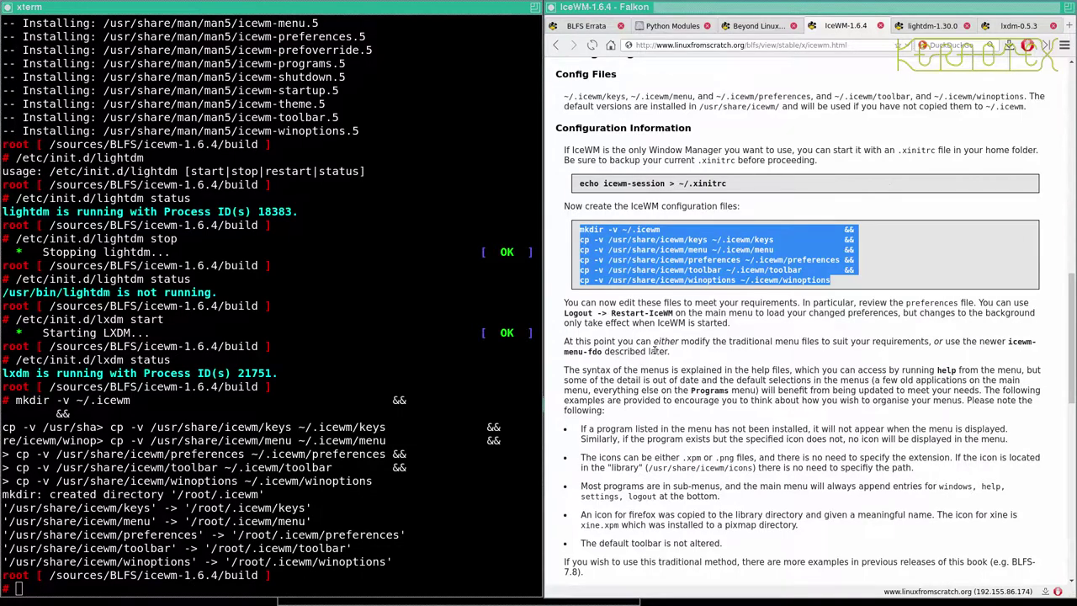
Scroll Falkon down to the icewm-menu-fdo command, rox pinboard startup lines and keyboard Tip
scroll(678, 359, down, 1)
scroll(678, 360, down, 1)
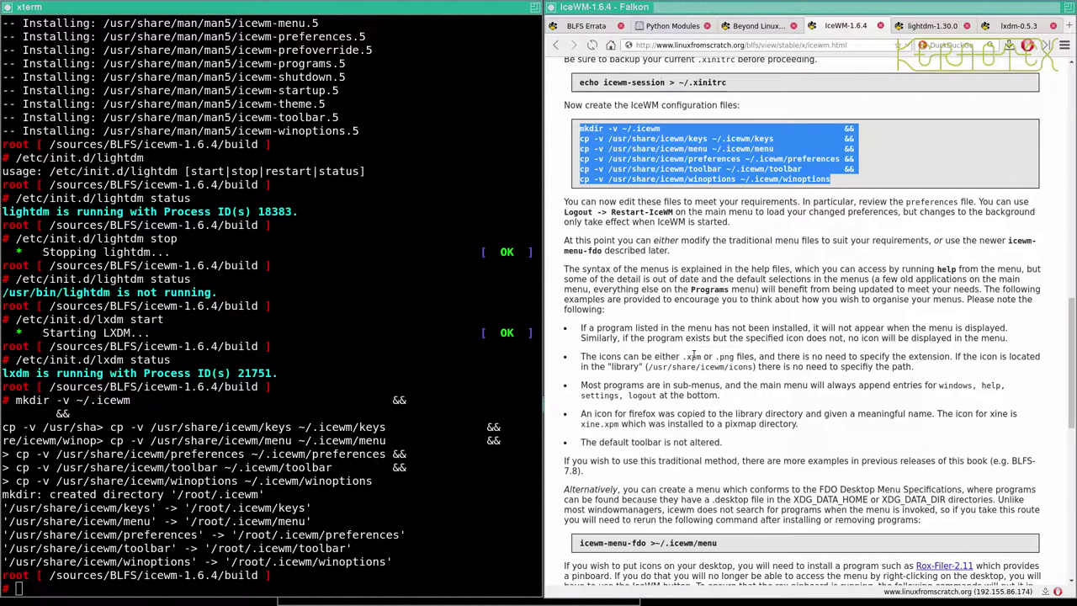
scroll(683, 421, down, 1)
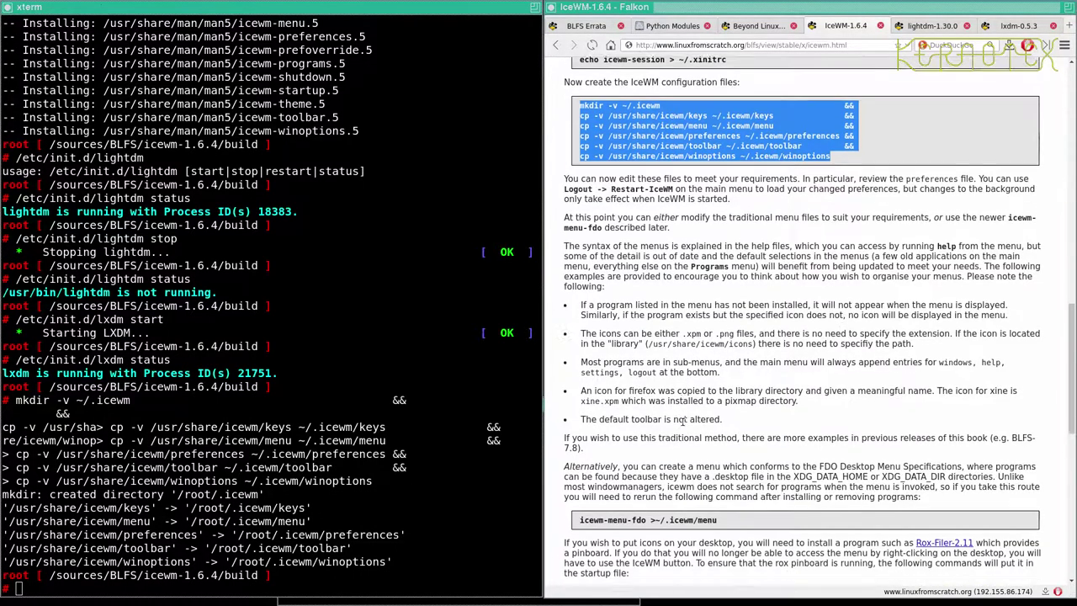
scroll(683, 420, down, 1)
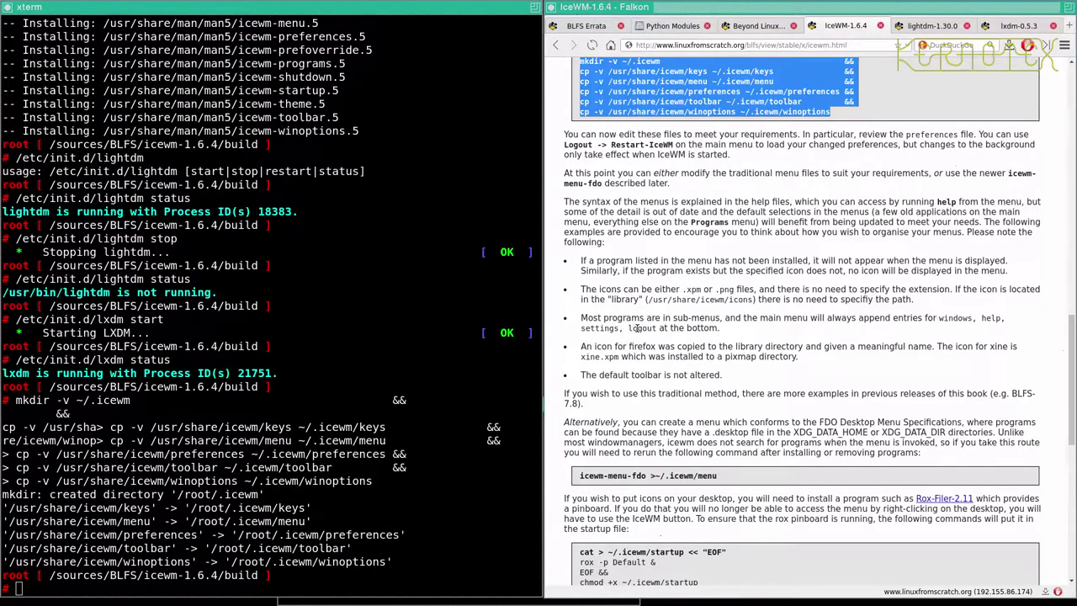
scroll(679, 328, down, 2)
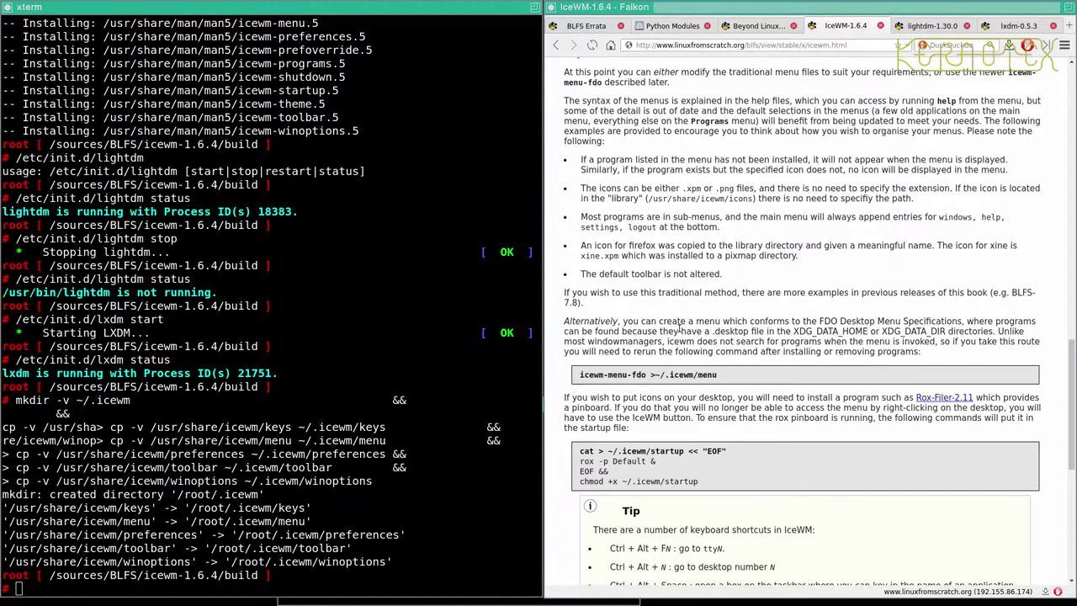
scroll(680, 326, down, 2)
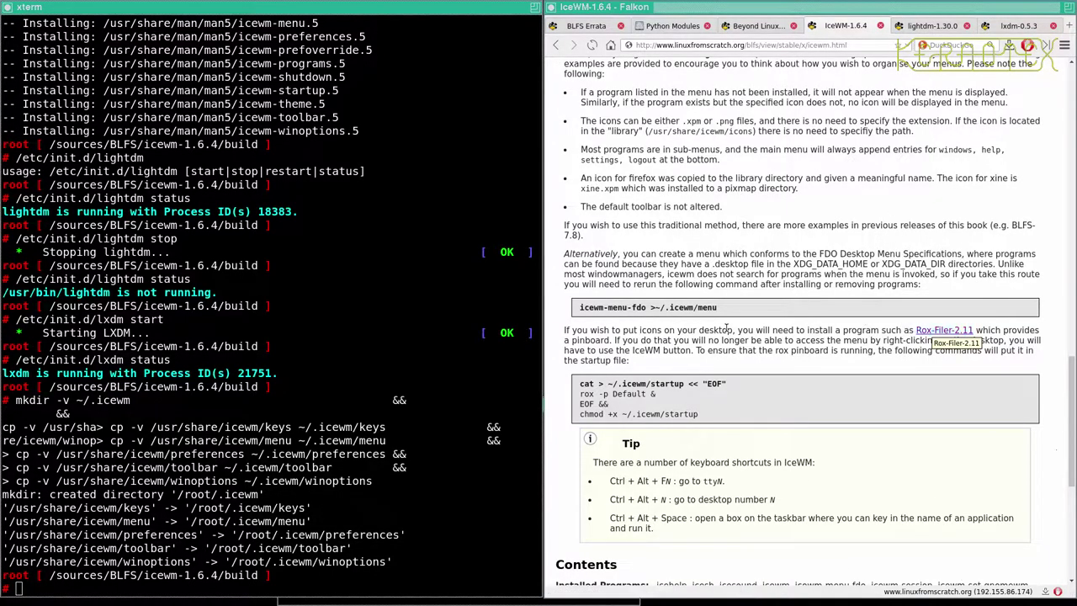
Exit the root shell back to the regular user
key(ctrl+d)
text(exit)
key(Return)
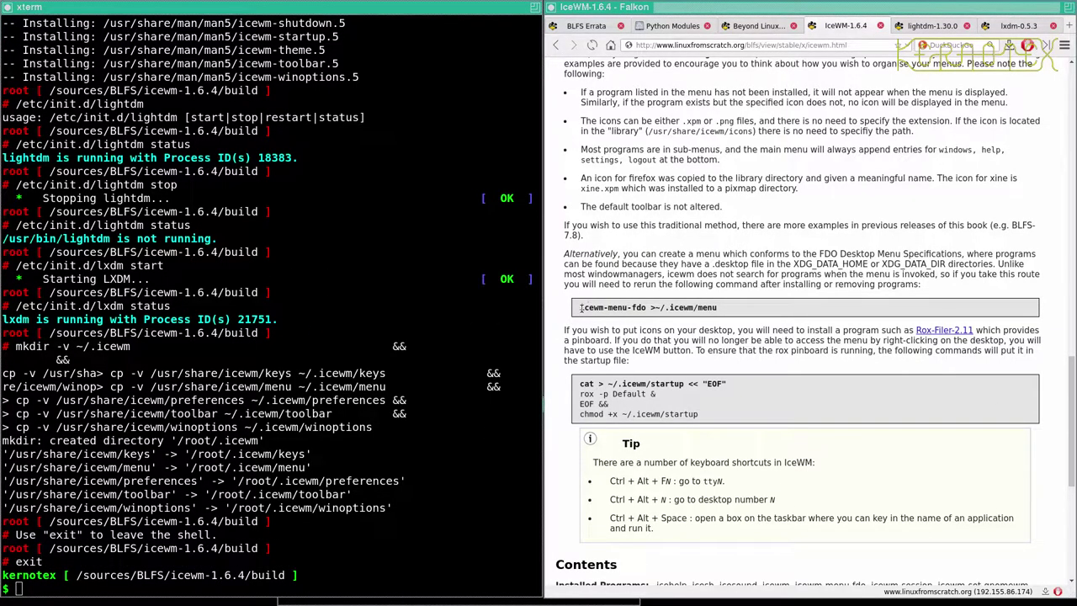
Paste and run icewm-menu-fdo >~/.icewm/menu, which fails with "No such file or directory"
drag(580, 307, 716, 308)
middle_click(333, 347)
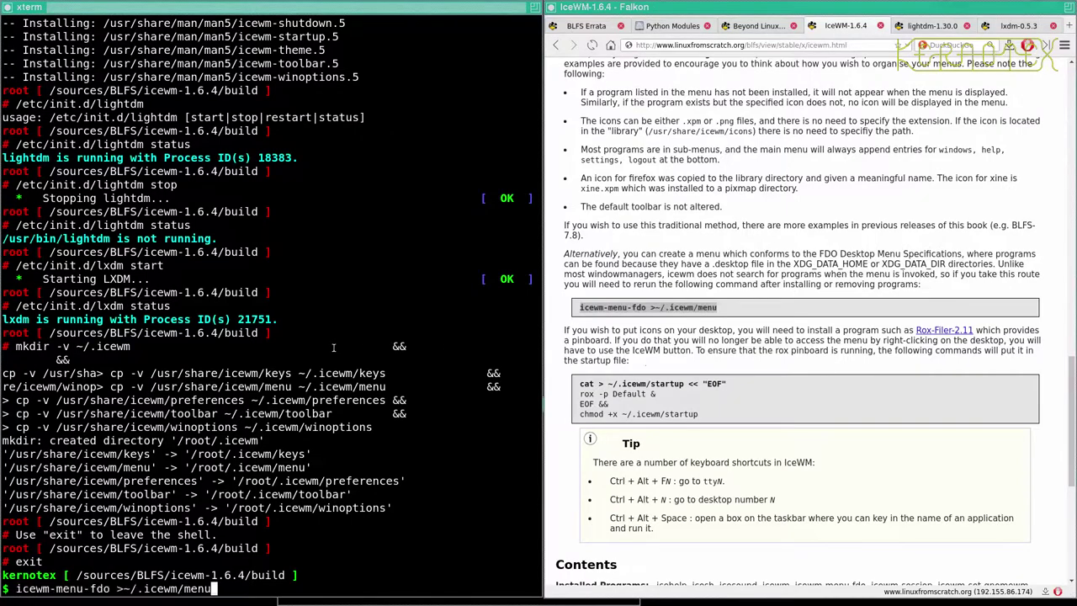
key(Return)
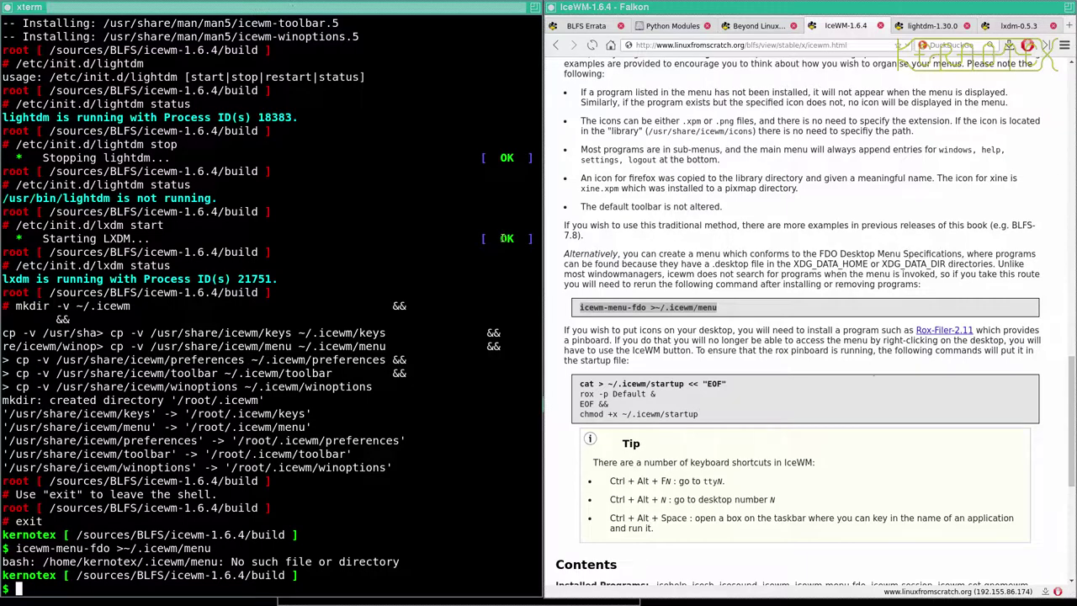
scroll(719, 151, up, 5)
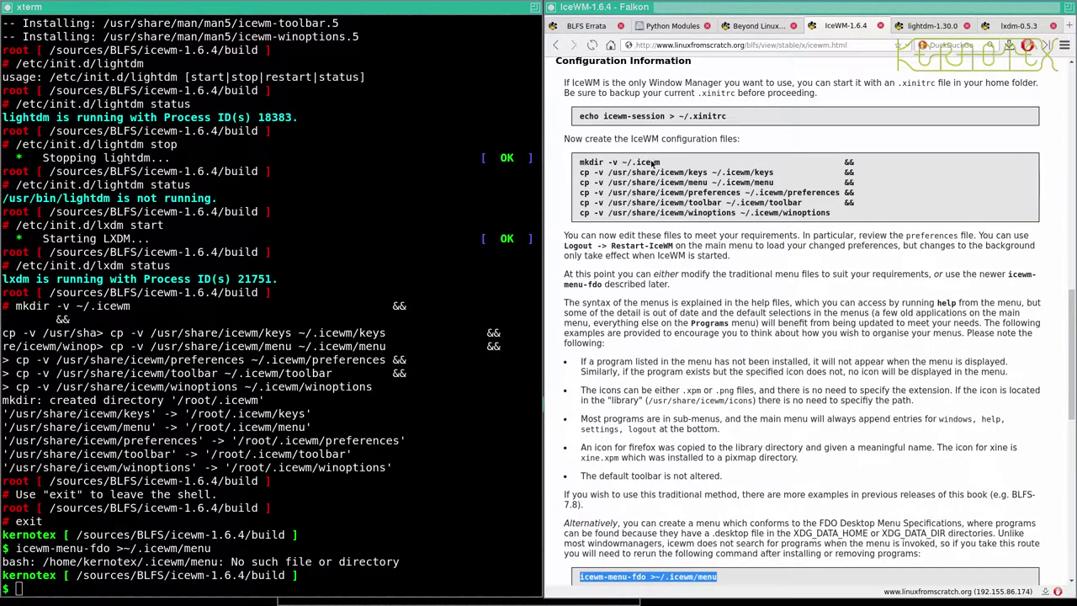
Remove the user's ~/.icewm folder verbosely with sudo -E rm -Rfv ~/.icewm
click(370, 309)
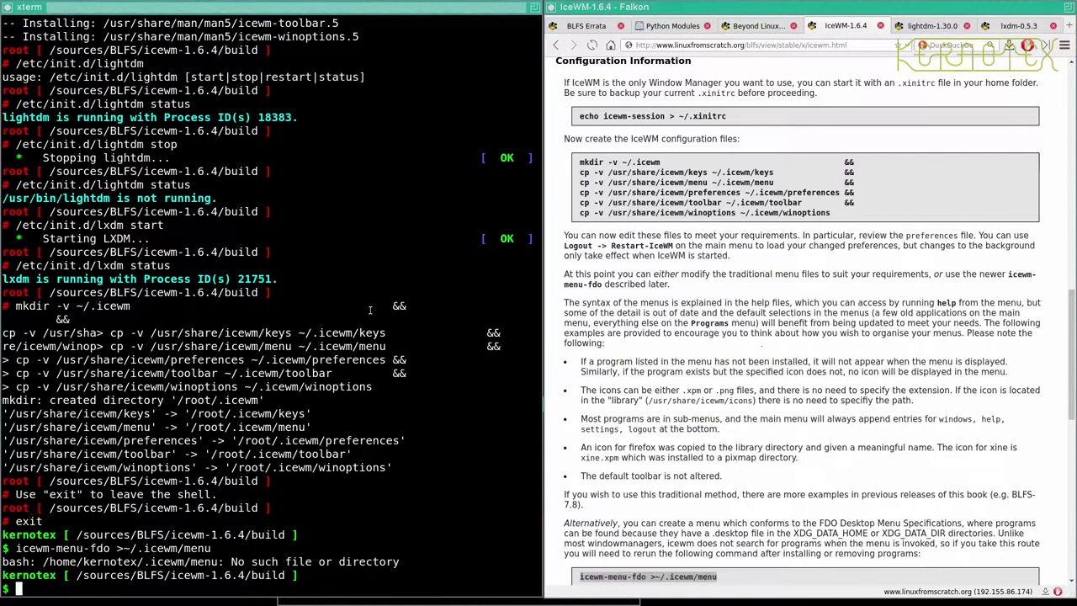
text(sudo -E rm -Rf ~/.ice)
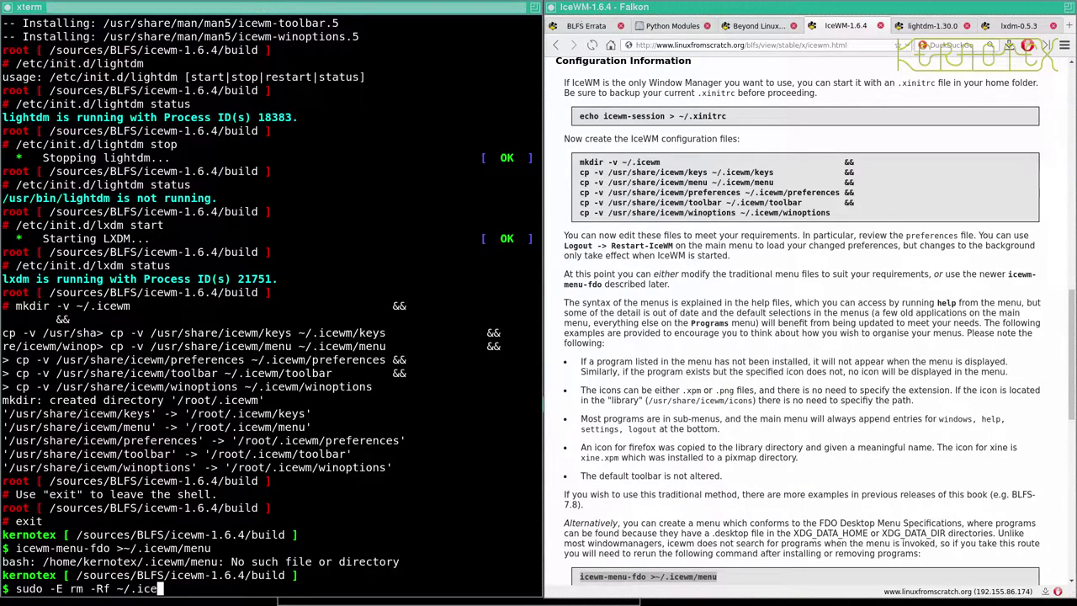
text(wm)
key(Left)
key(Left)
key(Left)
key(Left)
key(Left)
key(Left)
key(Left)
key(Left)
key(Left)
text(v)
key(Return)
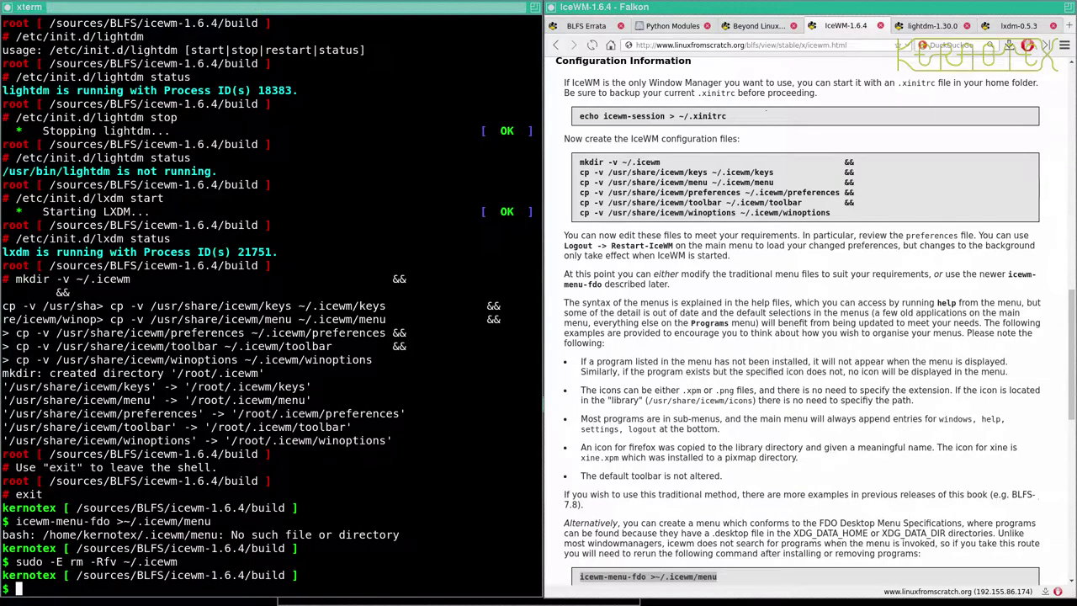
Switch to a root shell with sudo su and list root's home with ls -la ~
text(sudo su)
key(Return)
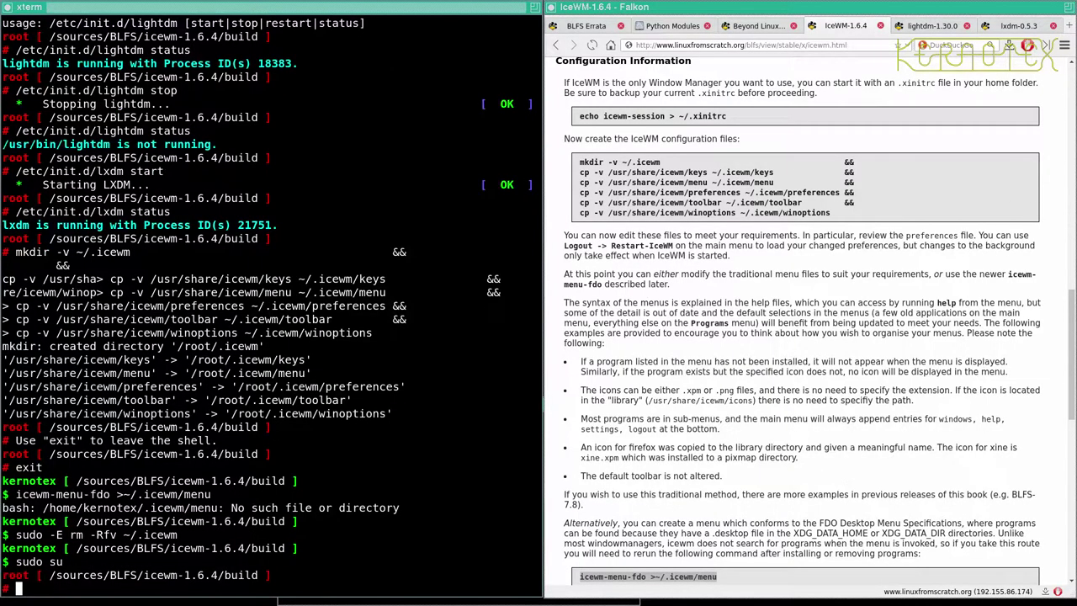
text(ls -la ~)
key(Return)
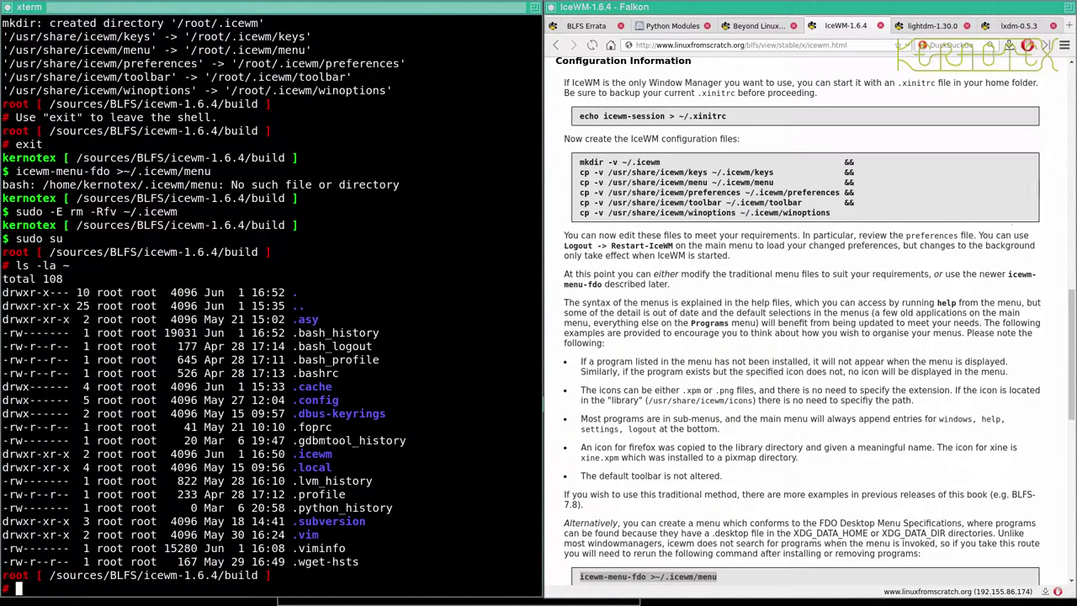
As root, delete ~/.icewm, confirm it's gone with ls -la ~, and exit the root shell
key(Up)
key(Up)
key(Down)
key(Down)
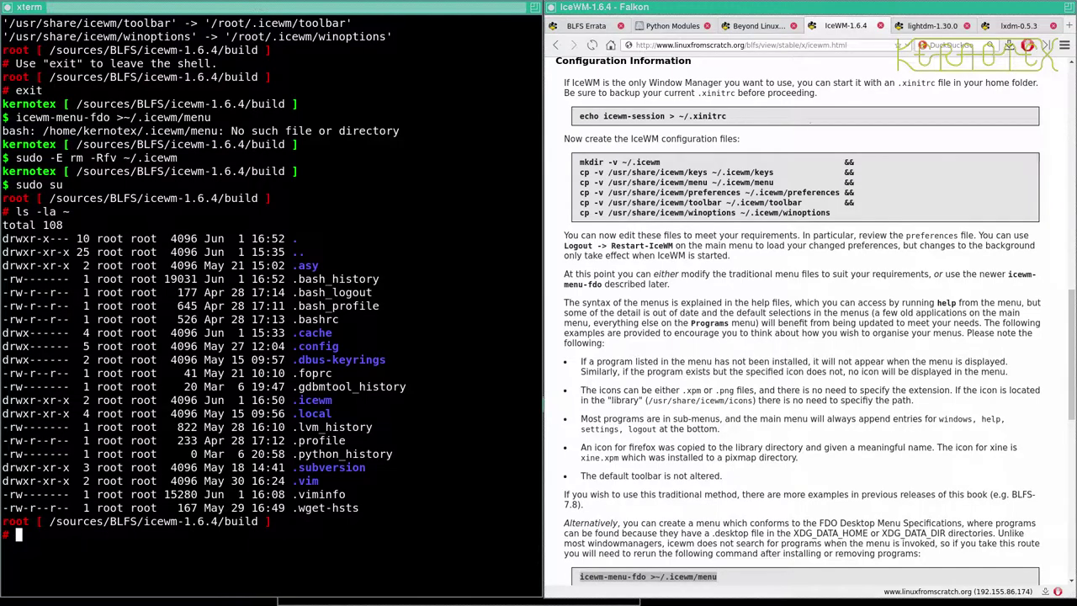
text(rm -Rf ~/.ic)
key(Tab)
key(Return)
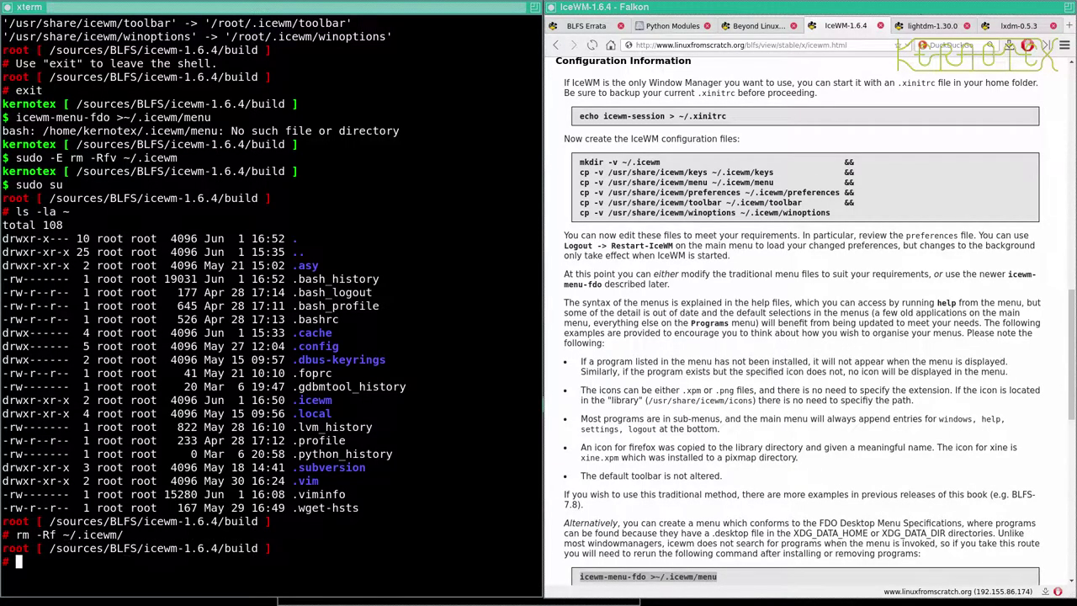
key(Up)
key(Up)
key(Return)
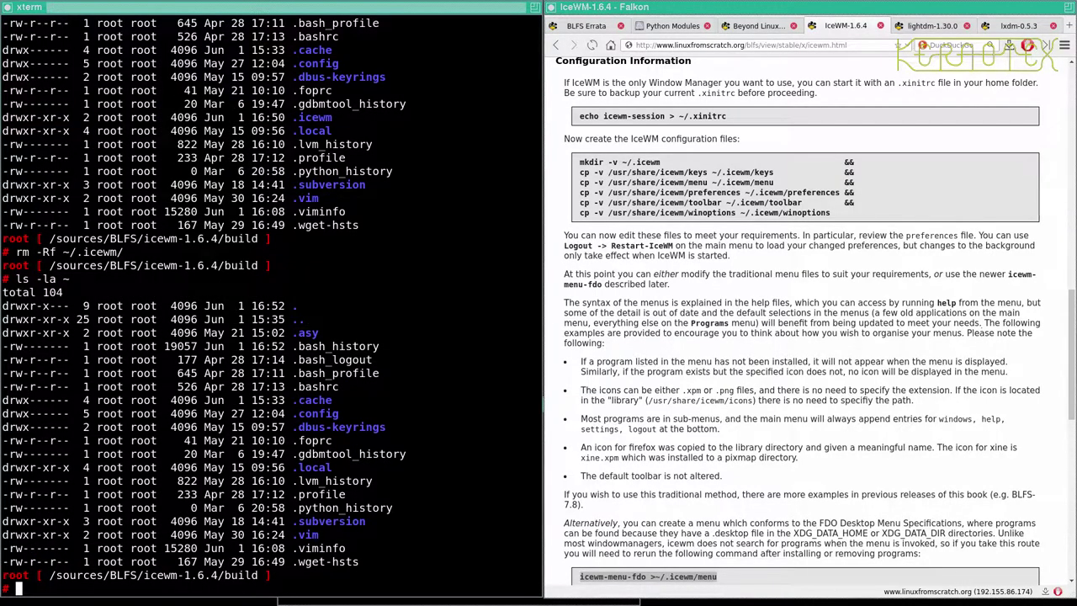
key(ctrl+d)
key(ctrl+d)
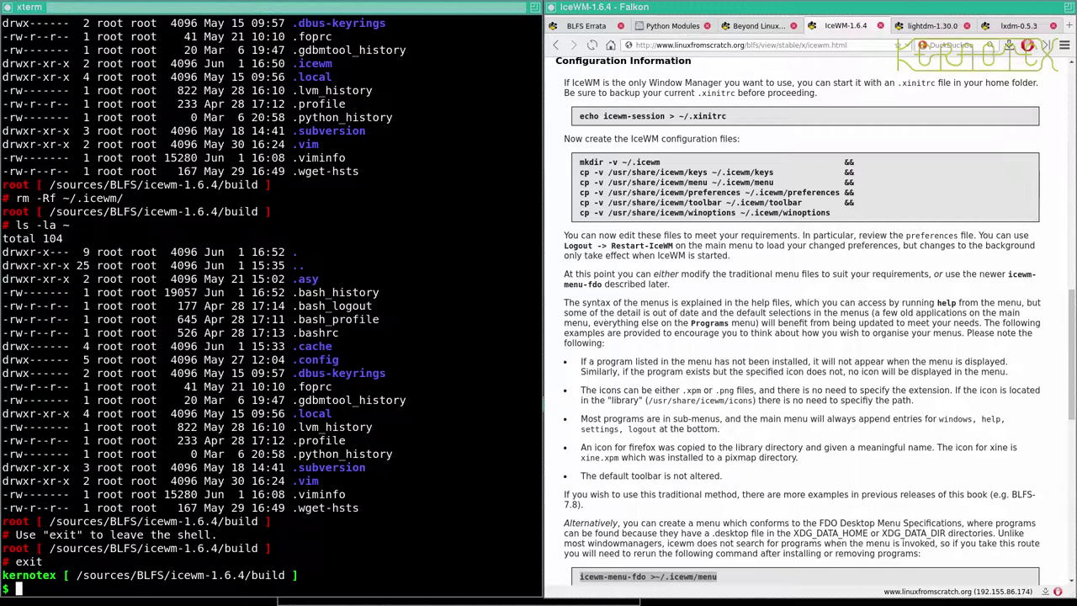
Paste and run the mkdir and cp commands copying keys, menu, preferences, toolbar and winoptions into ~/.icewm
drag(580, 162, 831, 213)
click(417, 280)
middle_click(417, 280)
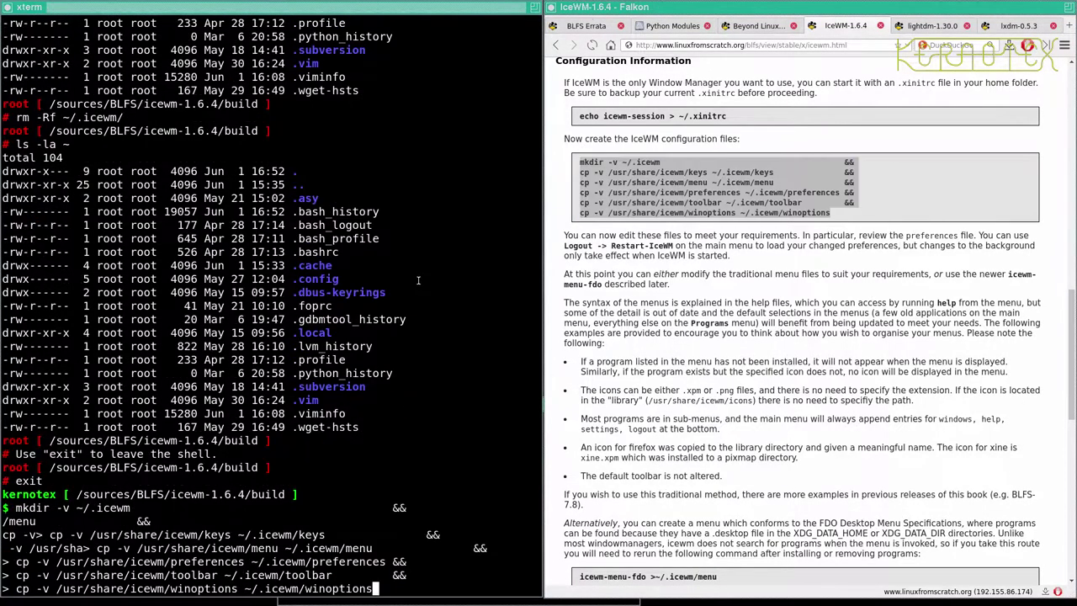
key(Return)
Run icewm-menu-fdo >~/.icewm/menu to generate the menu, then close Falkon
click(686, 309)
scroll(686, 309, down, 5)
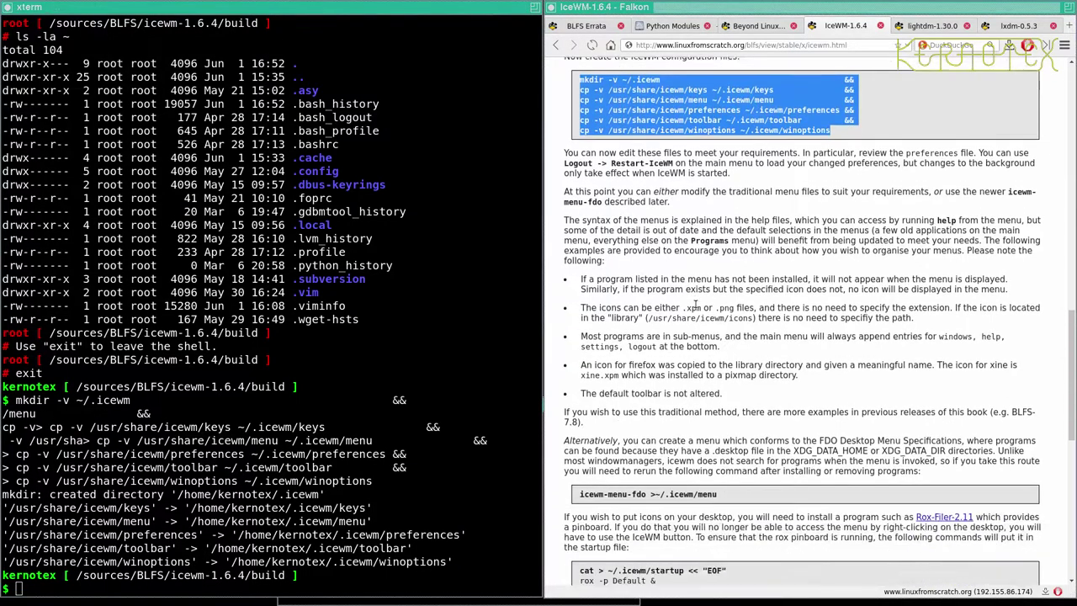
drag(579, 340, 720, 341)
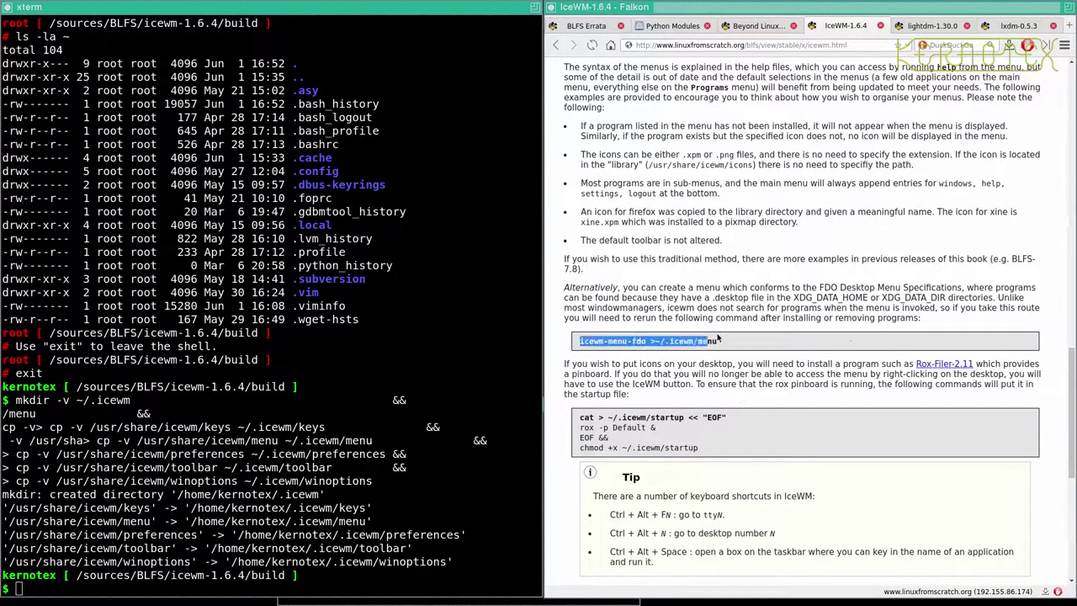
click(343, 355)
middle_click(343, 356)
key(Return)
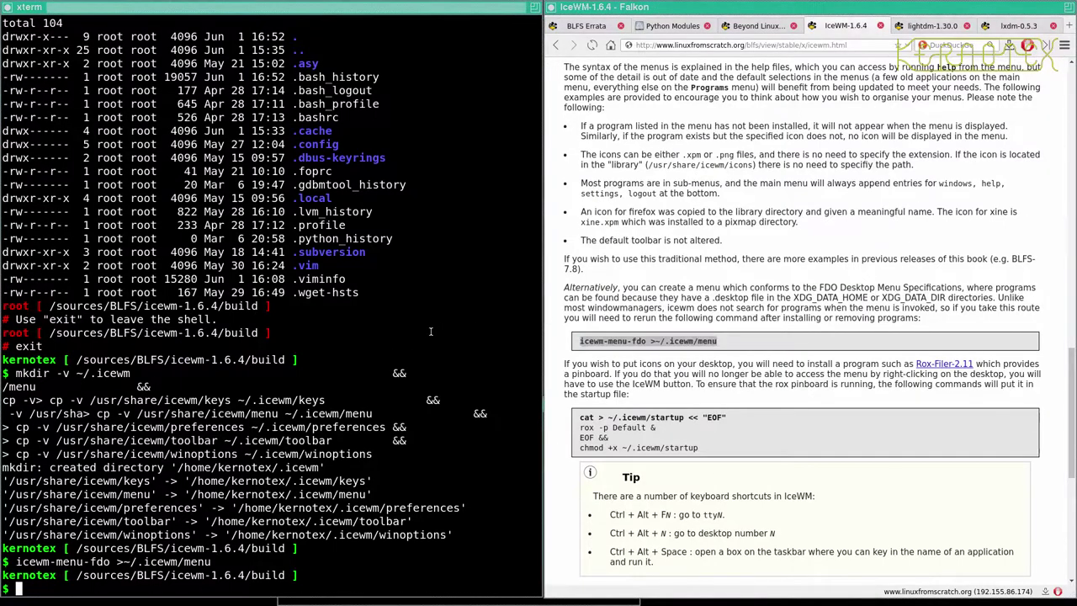
key(alt+F4)
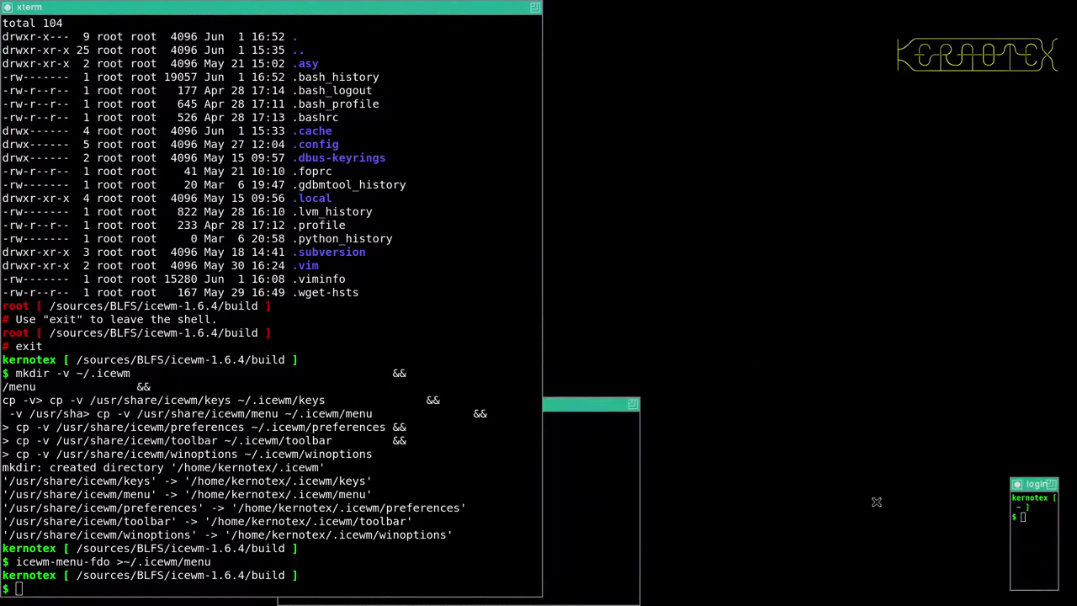
Exit X and log back in through LXDM with the IceWM Session desktop selected
key(ctrl+d)
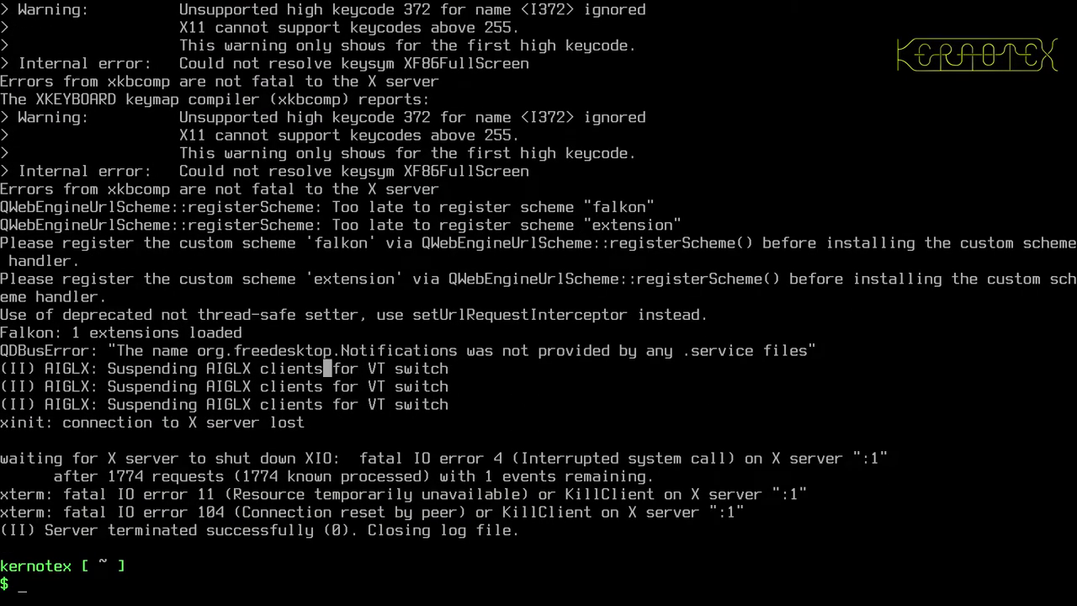
key(ctrl+alt+F7)
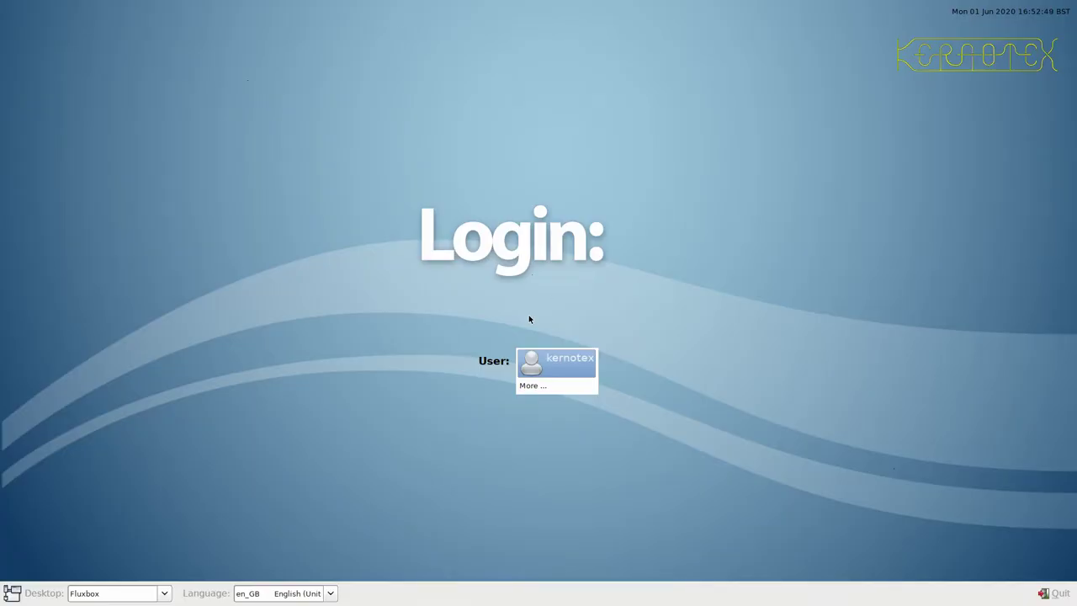
click(164, 593)
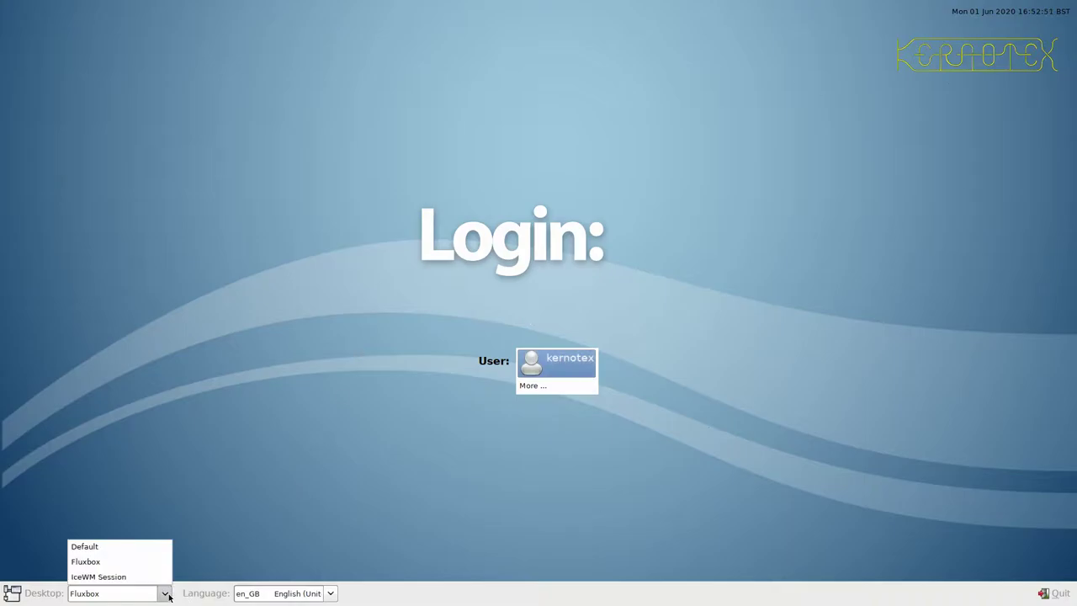
click(157, 577)
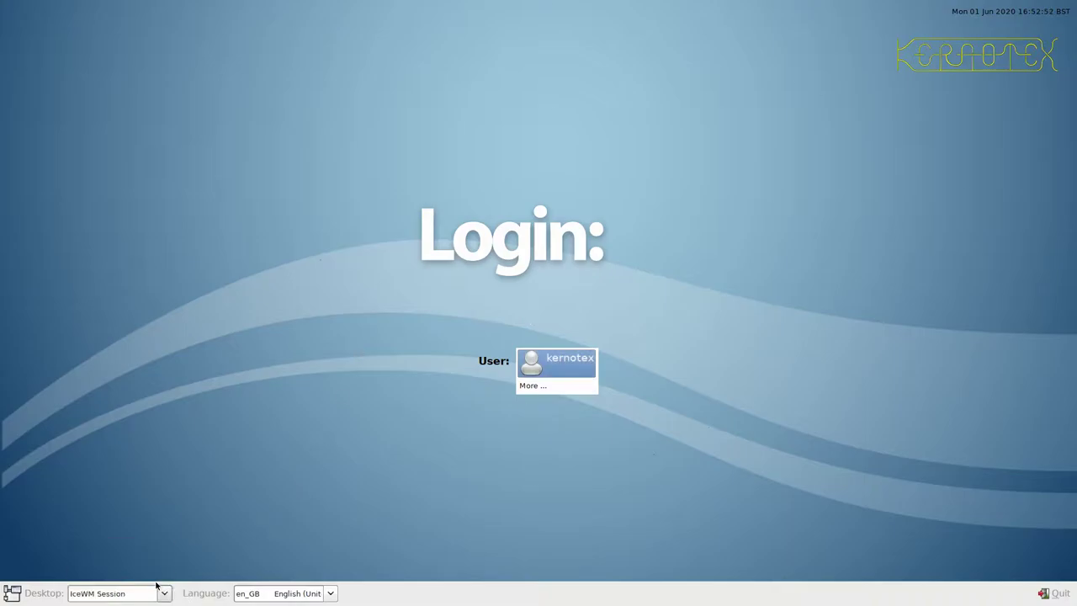
click(536, 362)
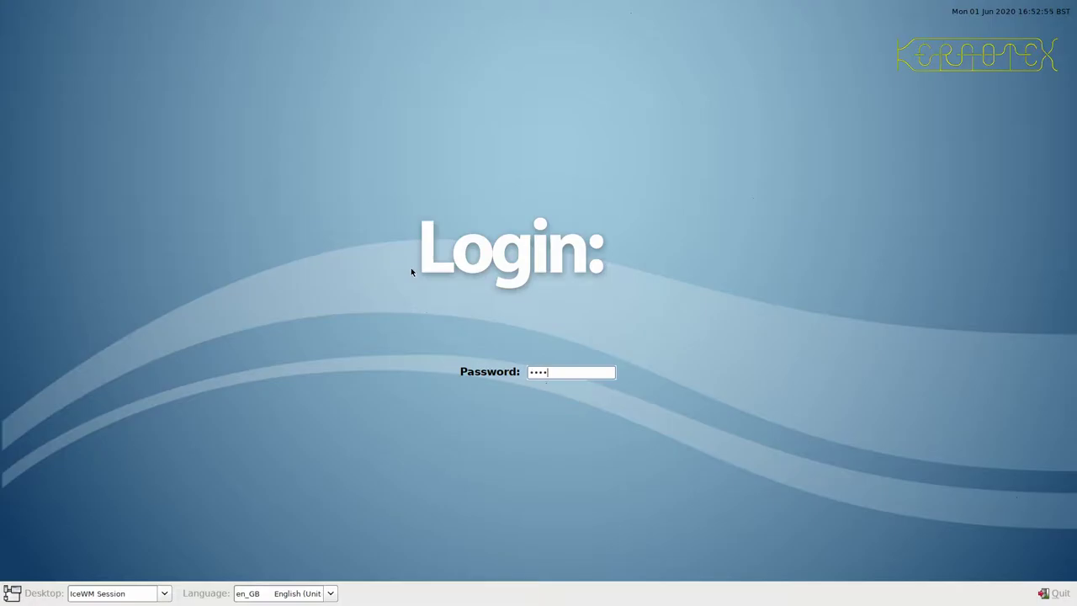
key(Return)
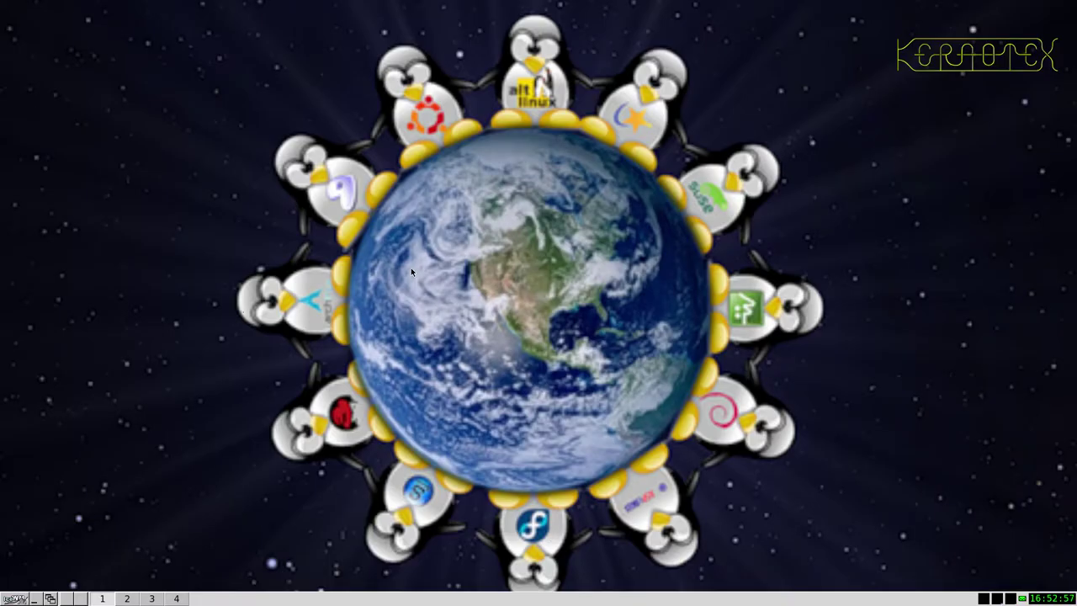
From the IceWM desktop menu, open an xterm and launch Falkon via Network > WebBrowser
right_click(288, 204)
click(70, 598)
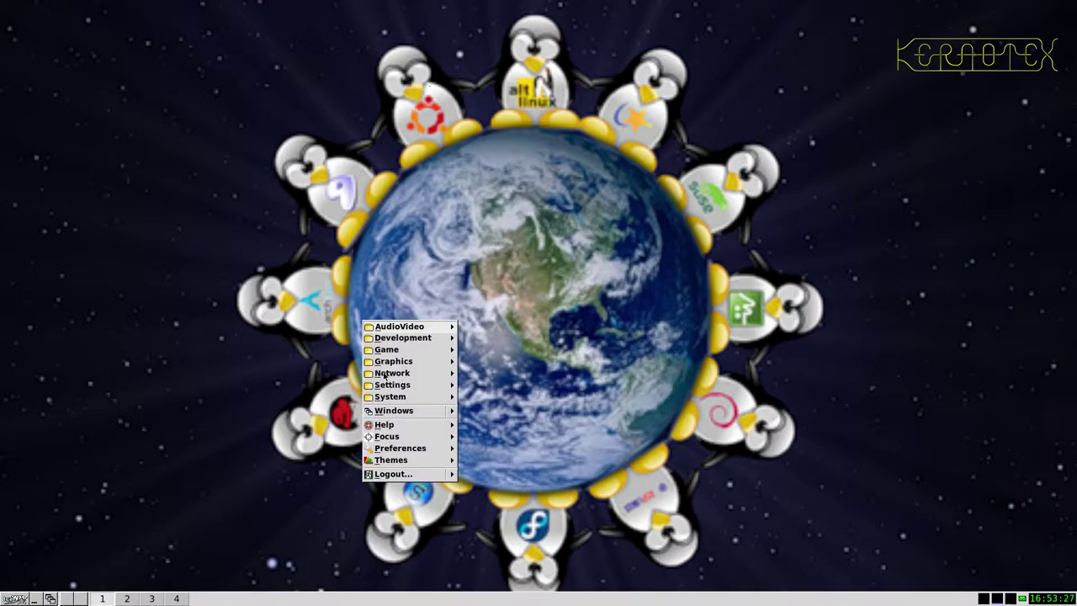
mouse_move(383, 374)
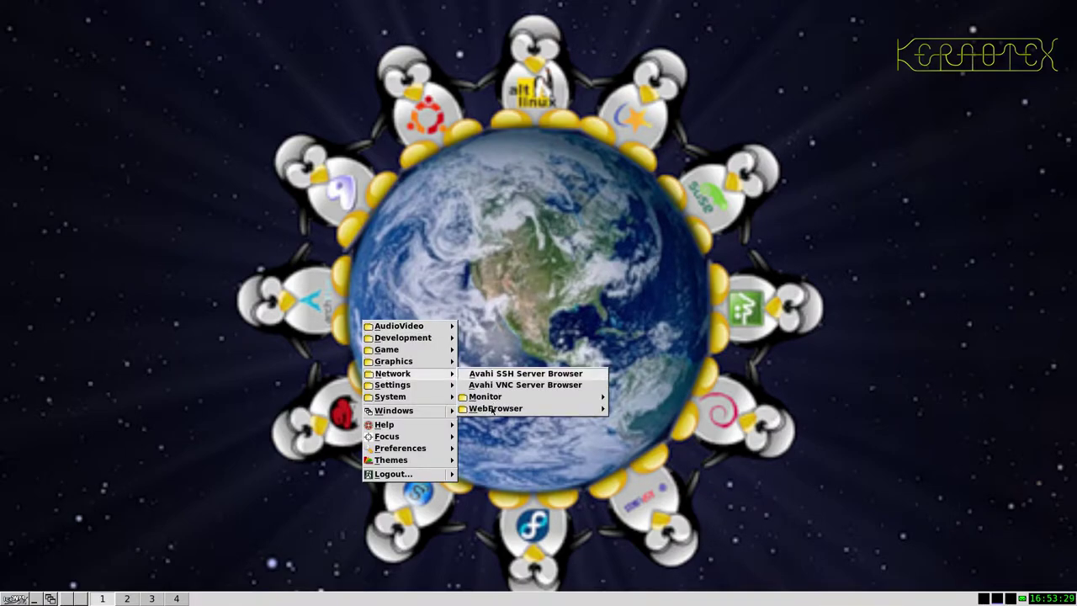
mouse_move(492, 409)
click(617, 409)
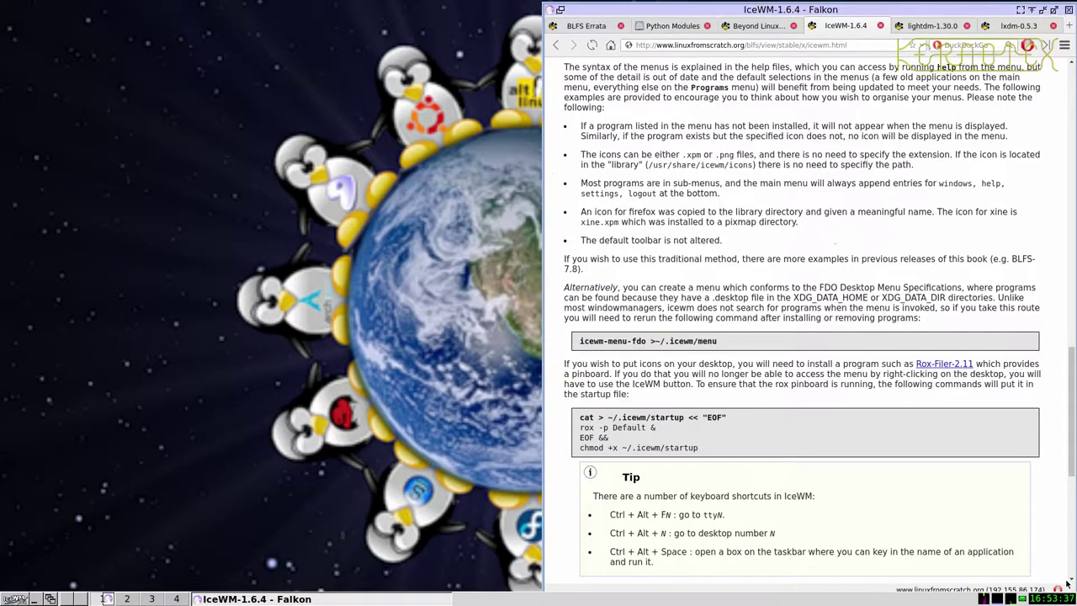
Shrink the Falkon window slightly from its bottom-right corner and open the IceWM start menu
drag(1073, 592, 1072, 587)
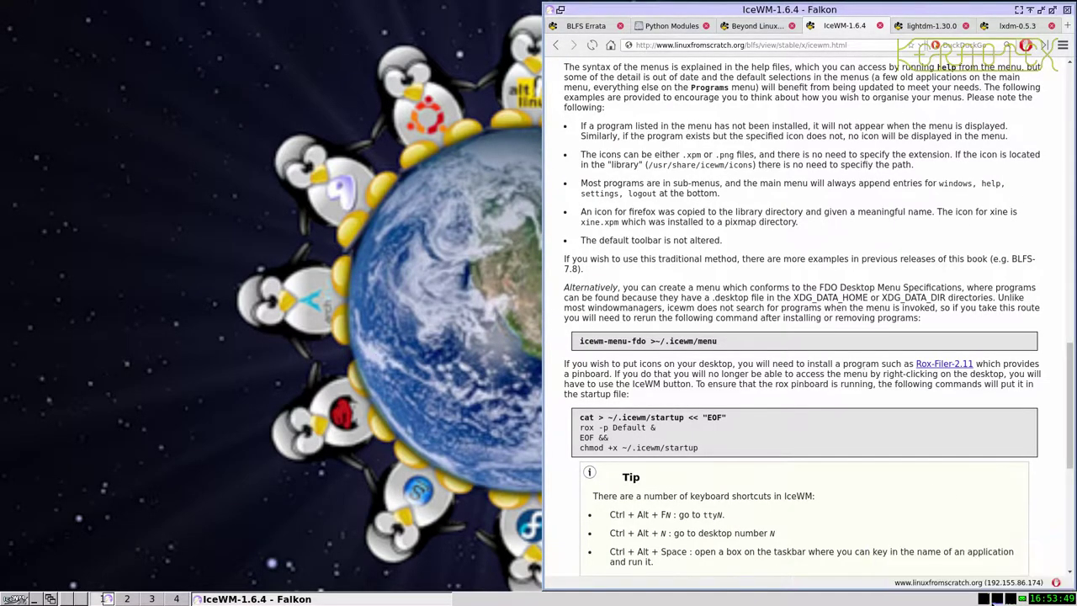
mouse_move(987, 600)
click(17, 600)
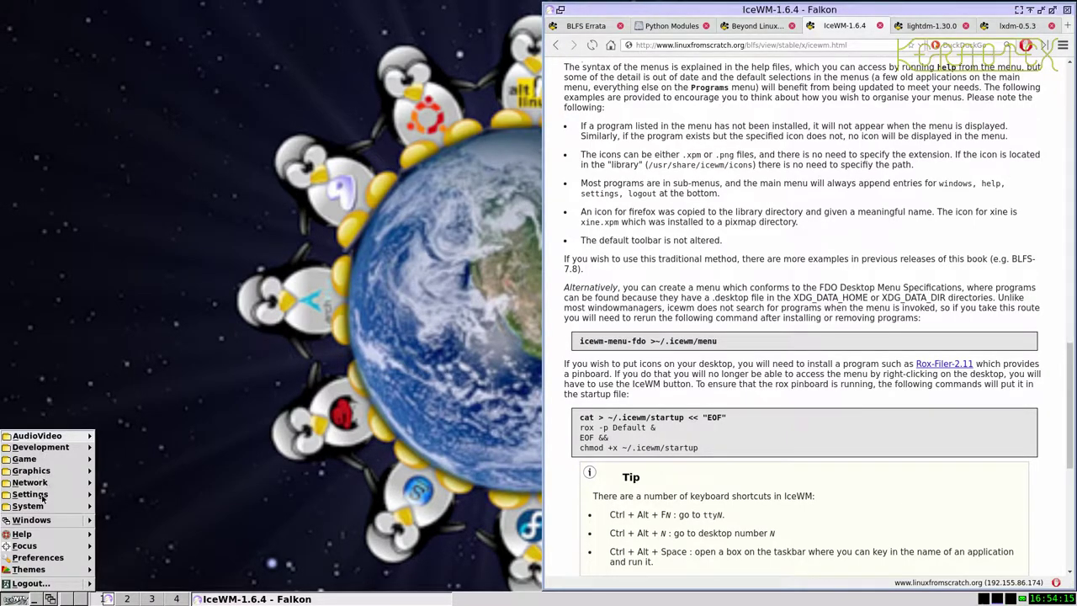
Launch a UXTerm from the start menu, then close it
mouse_move(40, 506)
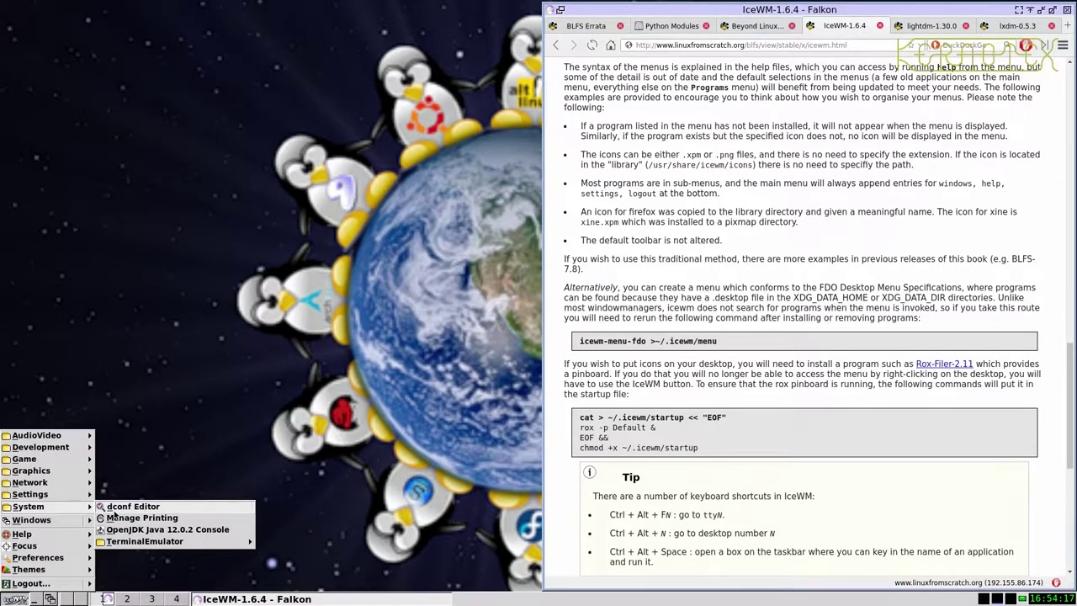
mouse_move(120, 542)
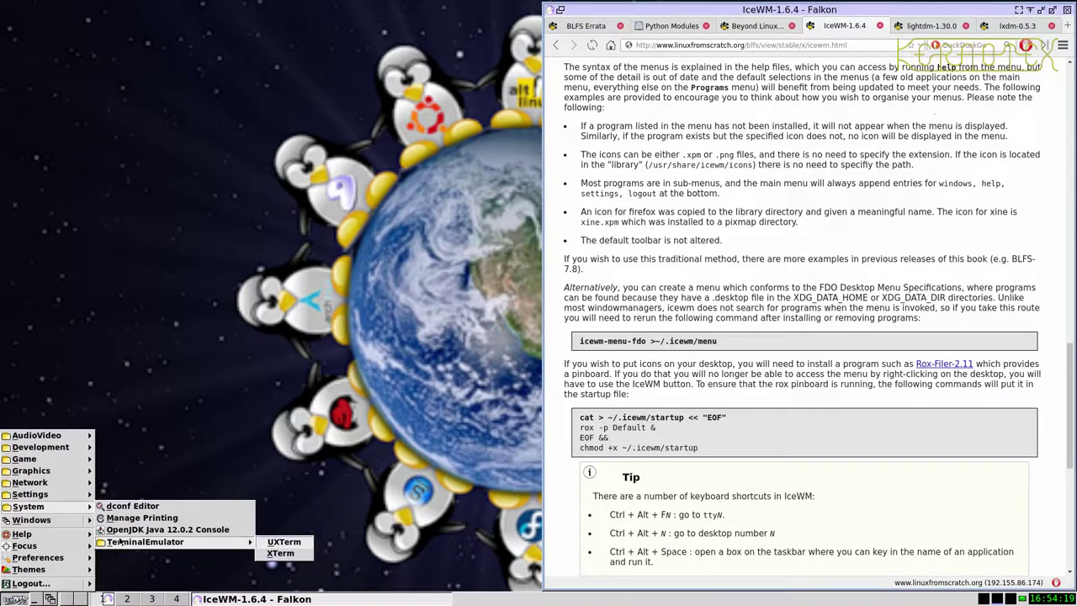
click(302, 542)
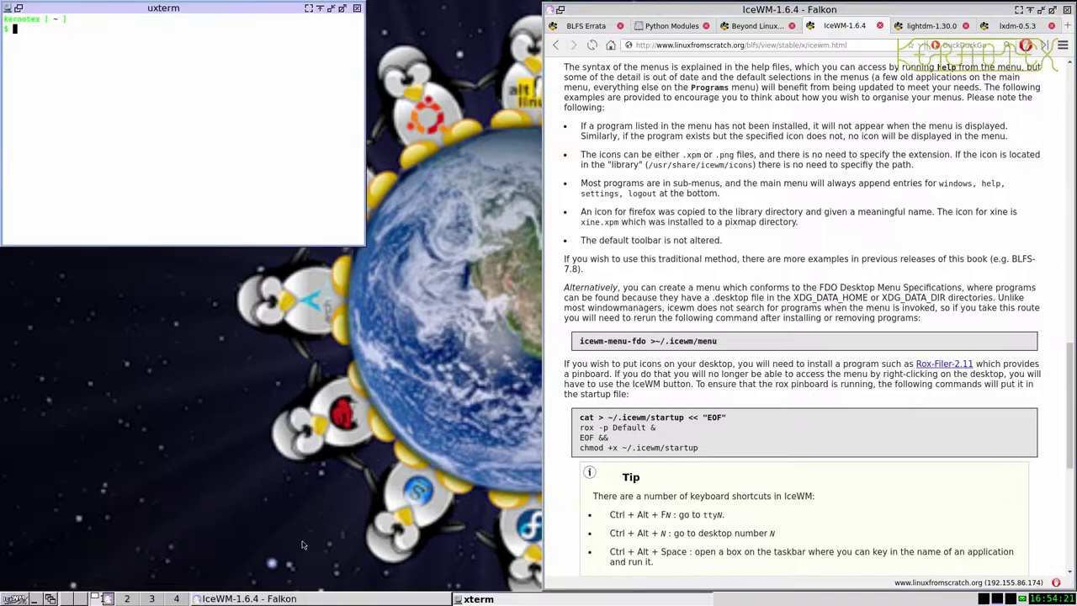
click(356, 9)
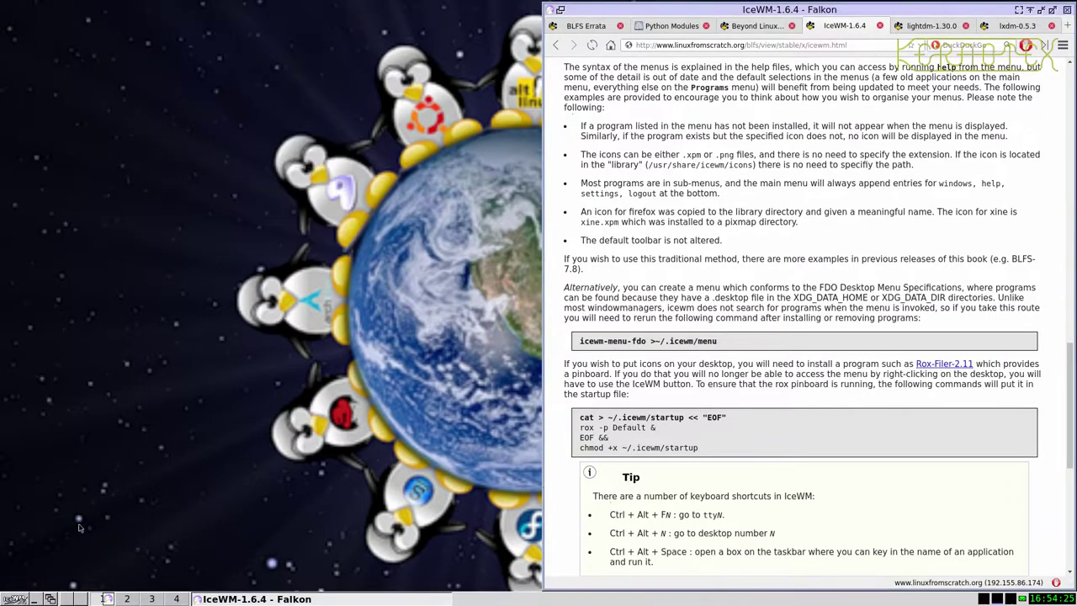
Launch an XTerm from the start menu and enlarge it to about 627x642
click(14, 598)
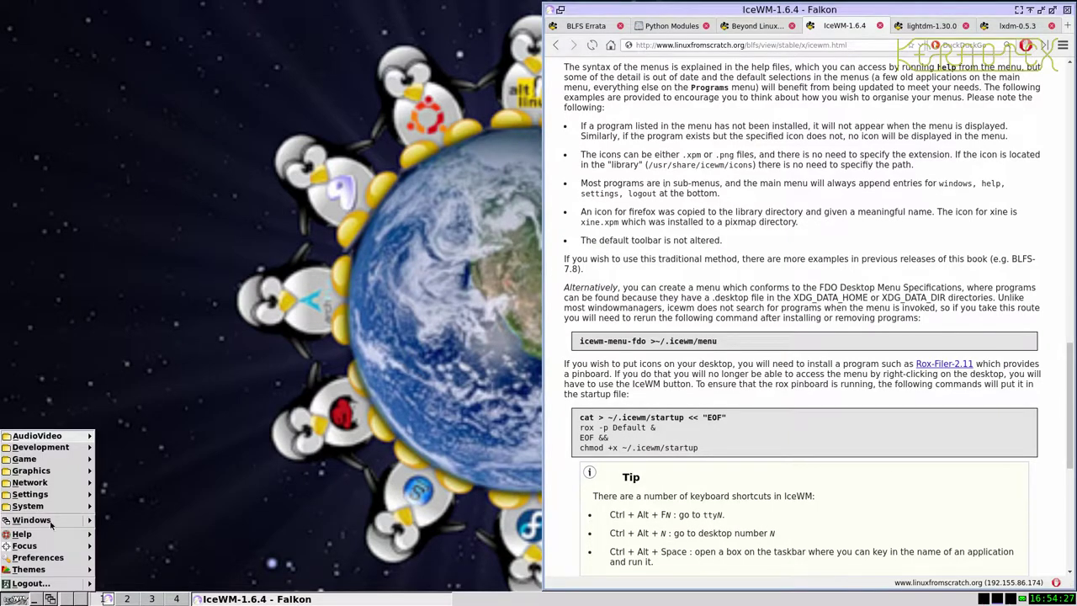
mouse_move(56, 508)
mouse_move(137, 542)
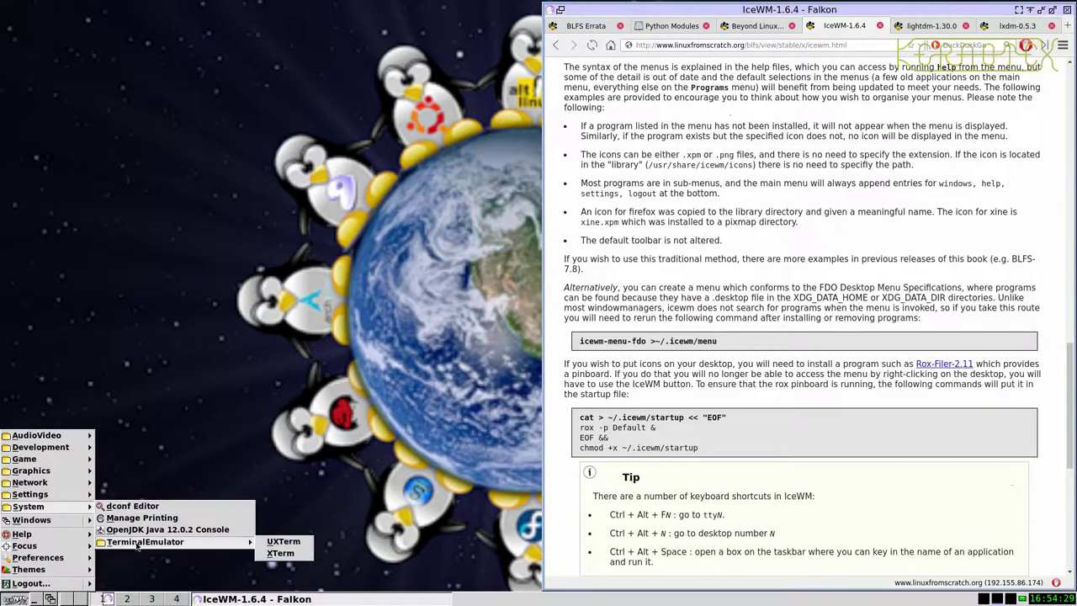
click(265, 554)
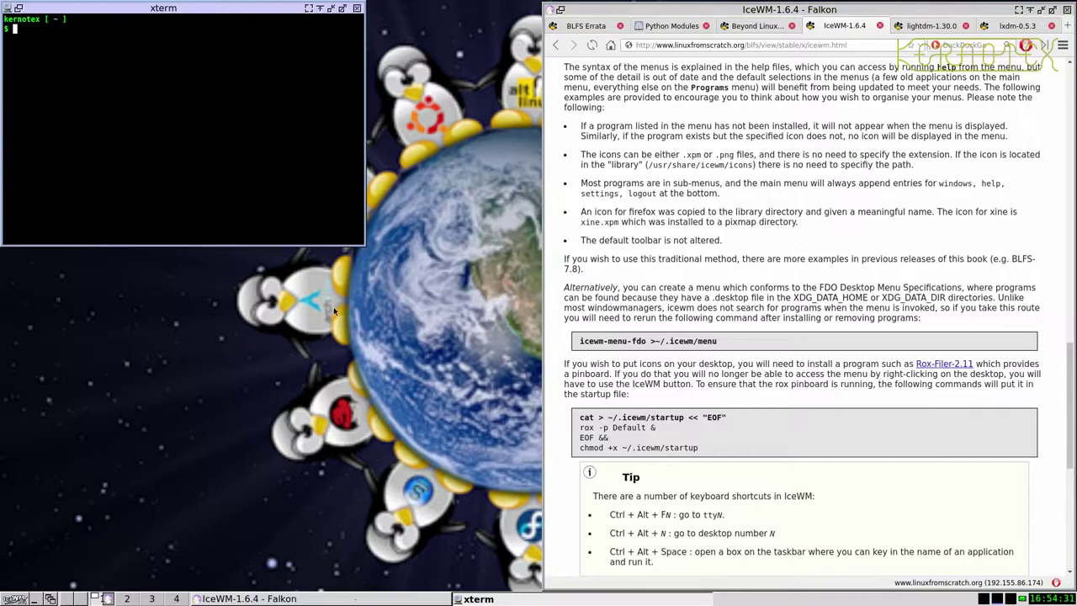
drag(367, 243, 540, 588)
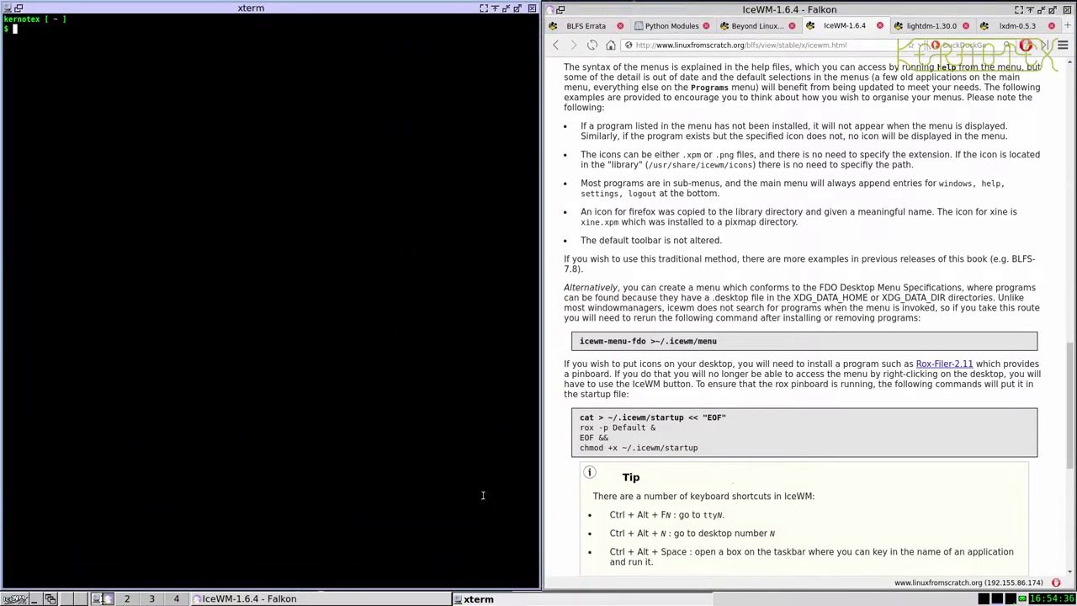
Toggle xterm's Jump Scroll, switch to the Large font, and narrow it to half the screen
ctrl+middle_click(307, 241)
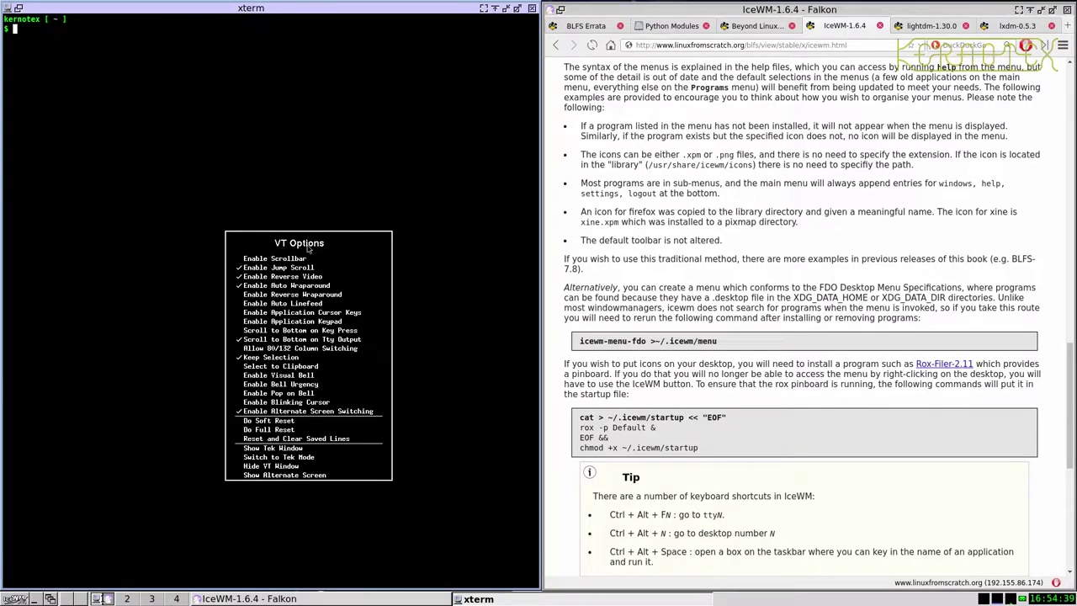
click(305, 260)
ctrl+click(208, 149)
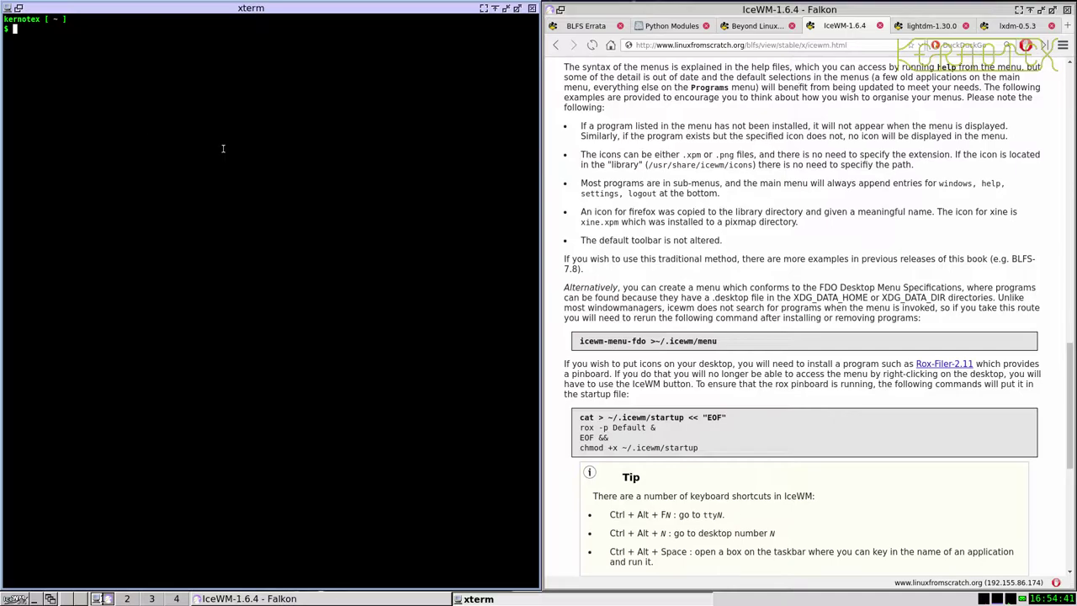
ctrl+right_click(296, 141)
click(294, 207)
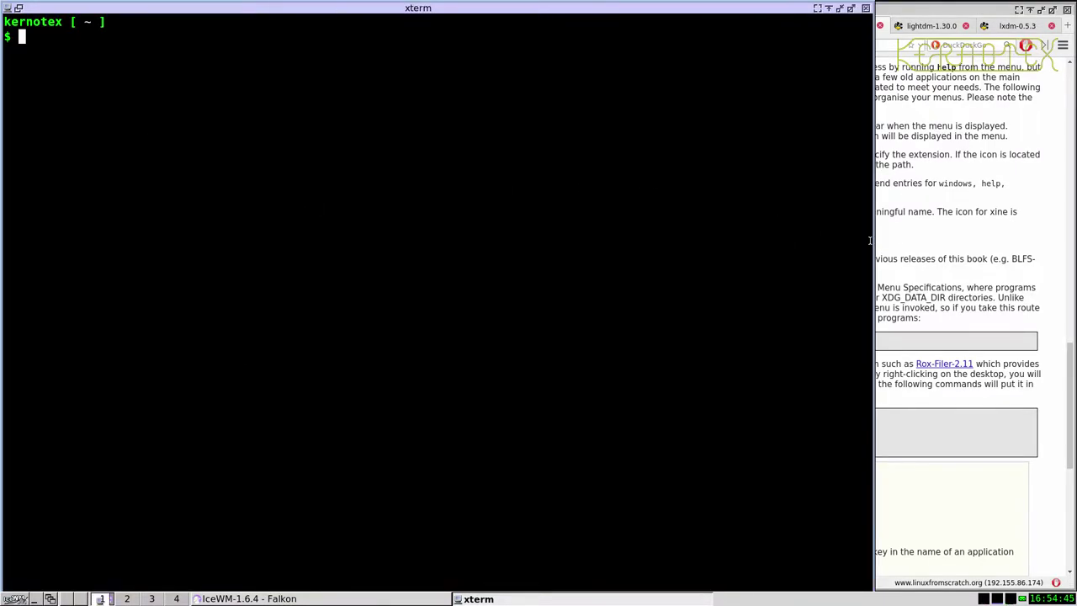
drag(869, 239, 536, 251)
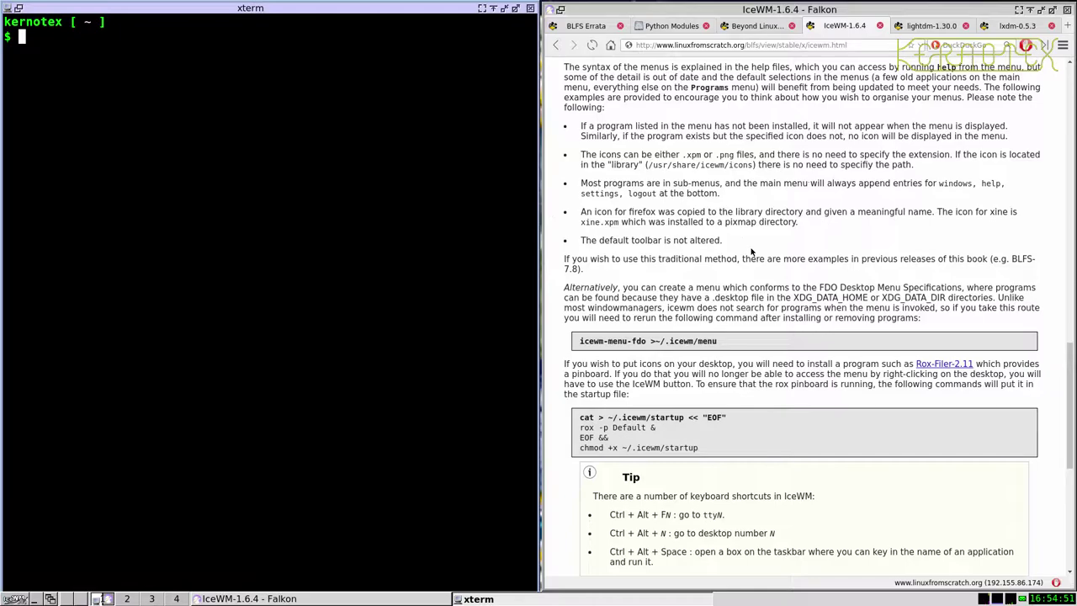
scroll(751, 251, down, 3)
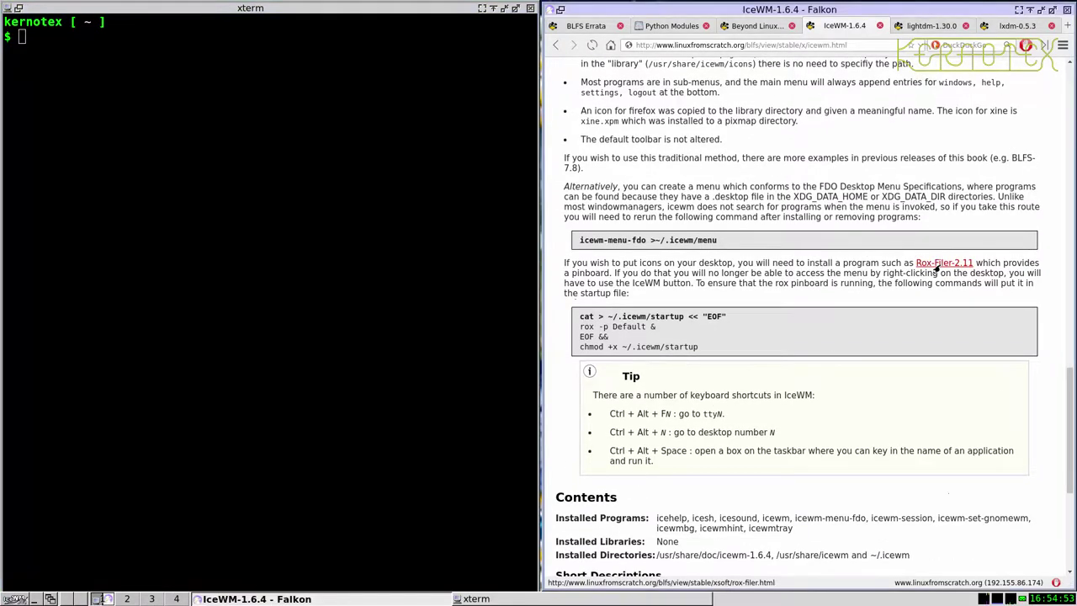
Open the Rox-Filer-2.11 page in a new tab and start, then cancel, saving the tarball
middle_click(935, 266)
key(ctrl+Tab)
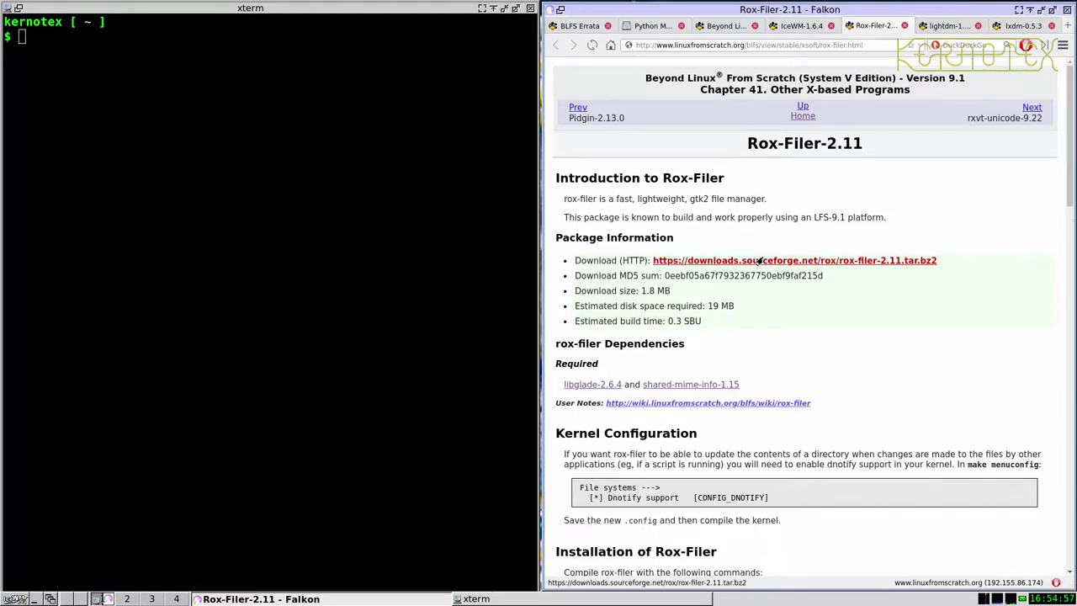
right_click(760, 262)
click(789, 323)
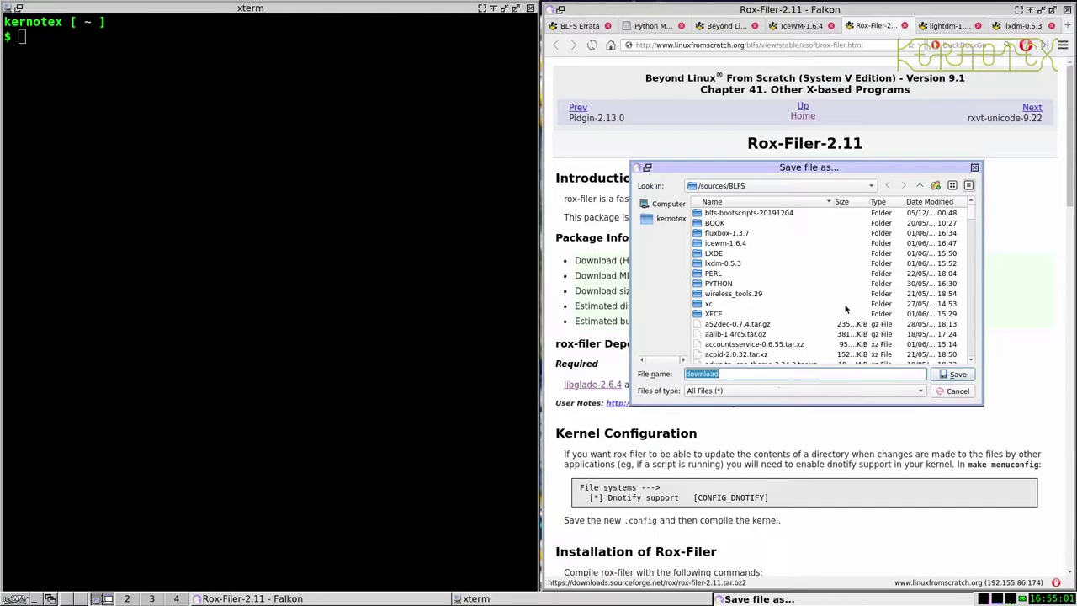
click(952, 391)
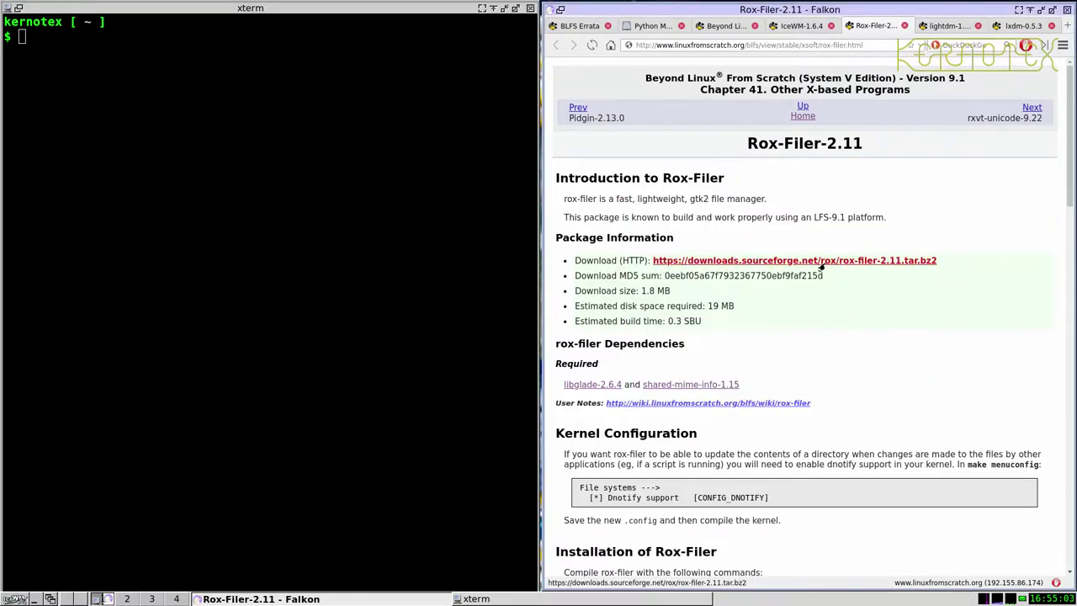
Open the rox-filer-2.11.tar.bz2 SourceForge download page and set the mirror to ManagedWay
middle_click(821, 262)
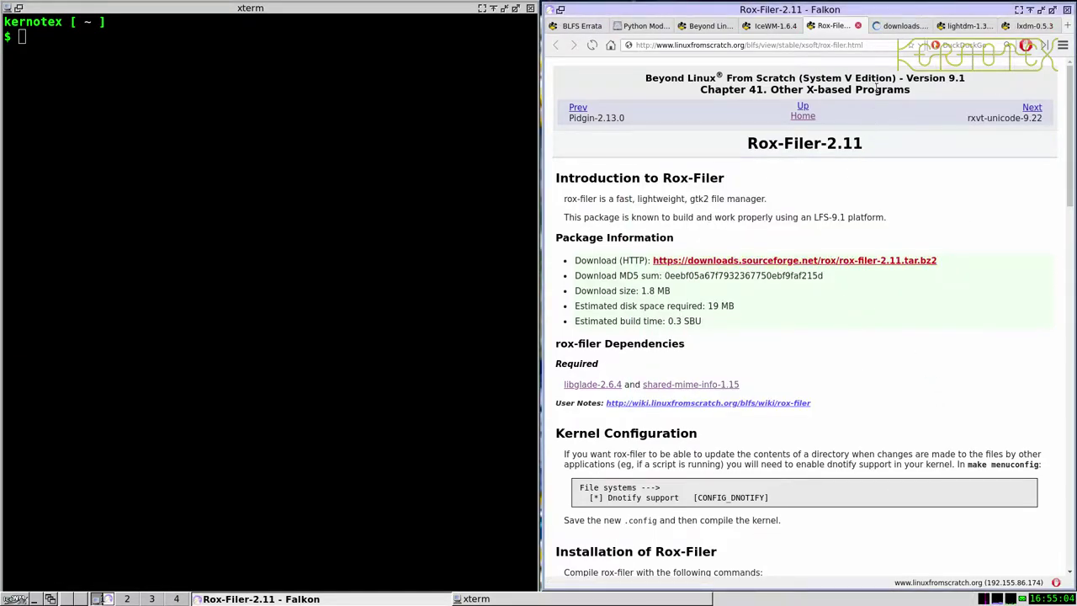
click(880, 28)
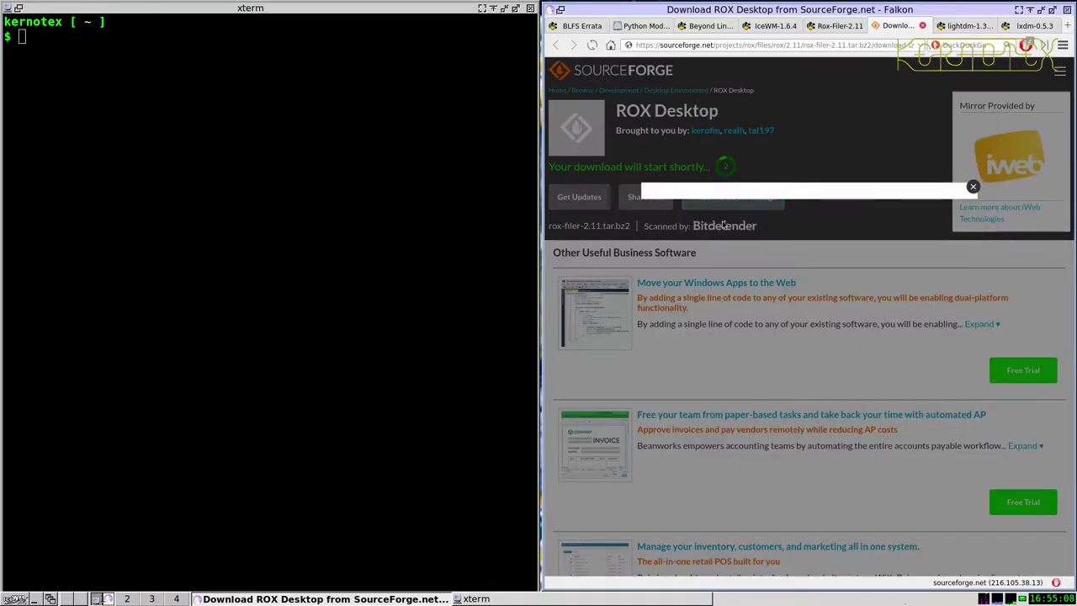
click(706, 196)
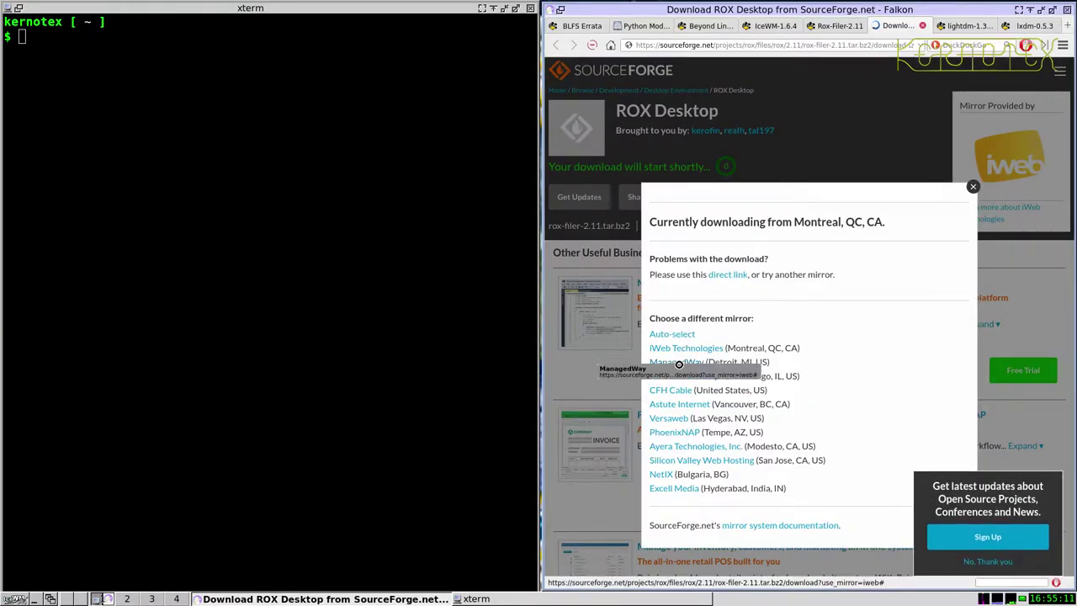
click(675, 365)
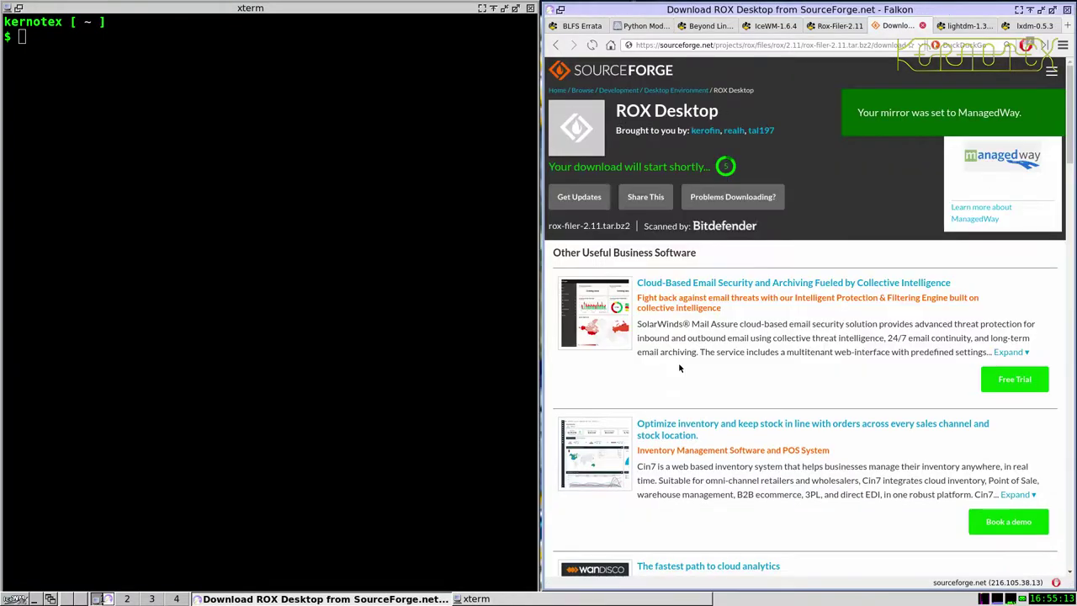
click(438, 322)
Save rox-filer-2.11.tar.bz2 into /sources/BLFS and change into that directory
text(cd /so)
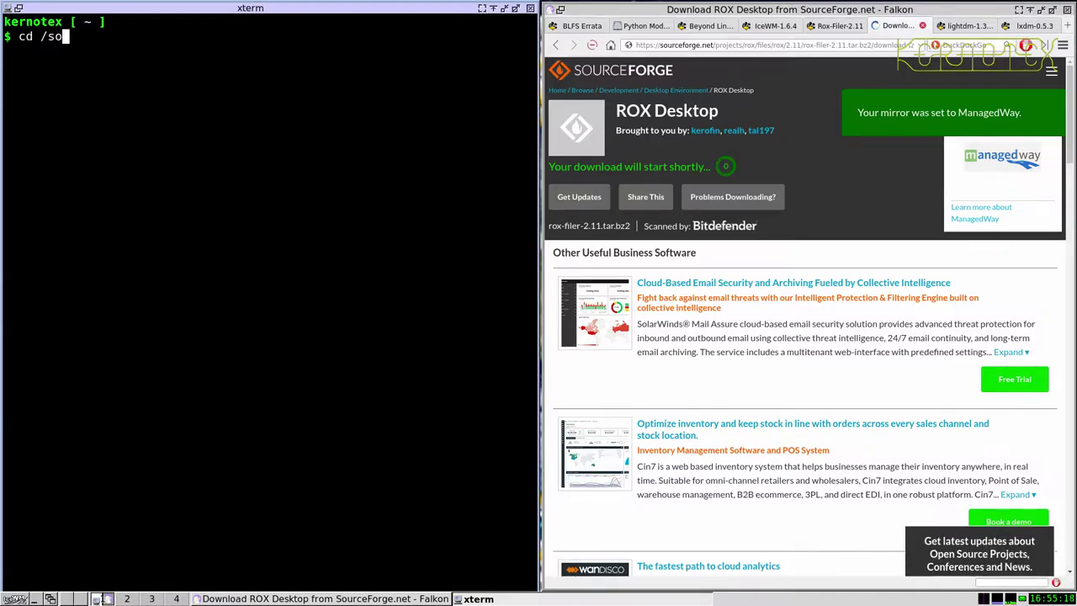
key(Tab)
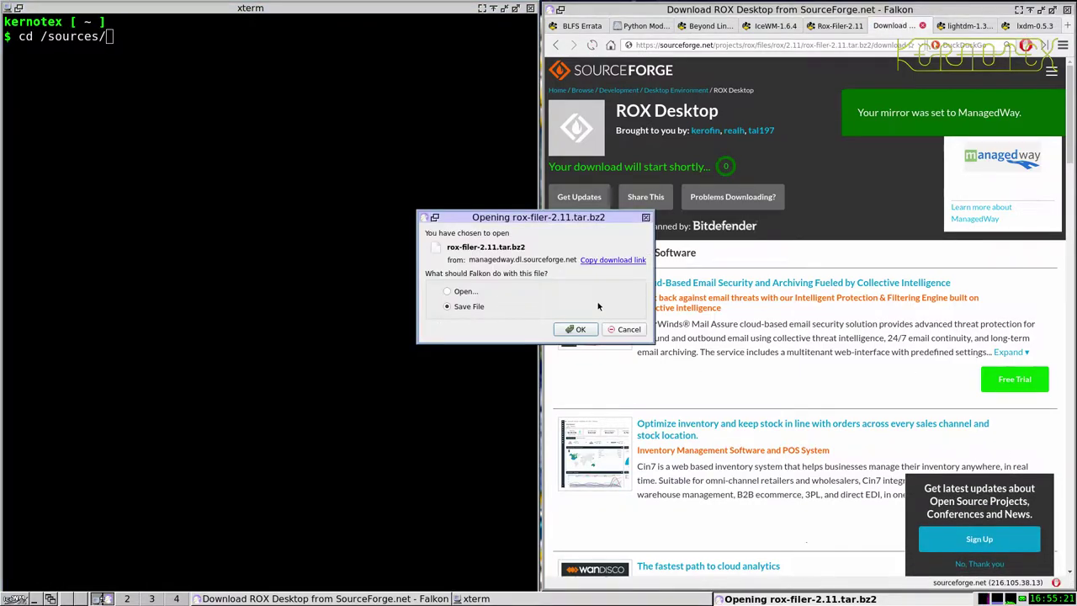
click(579, 329)
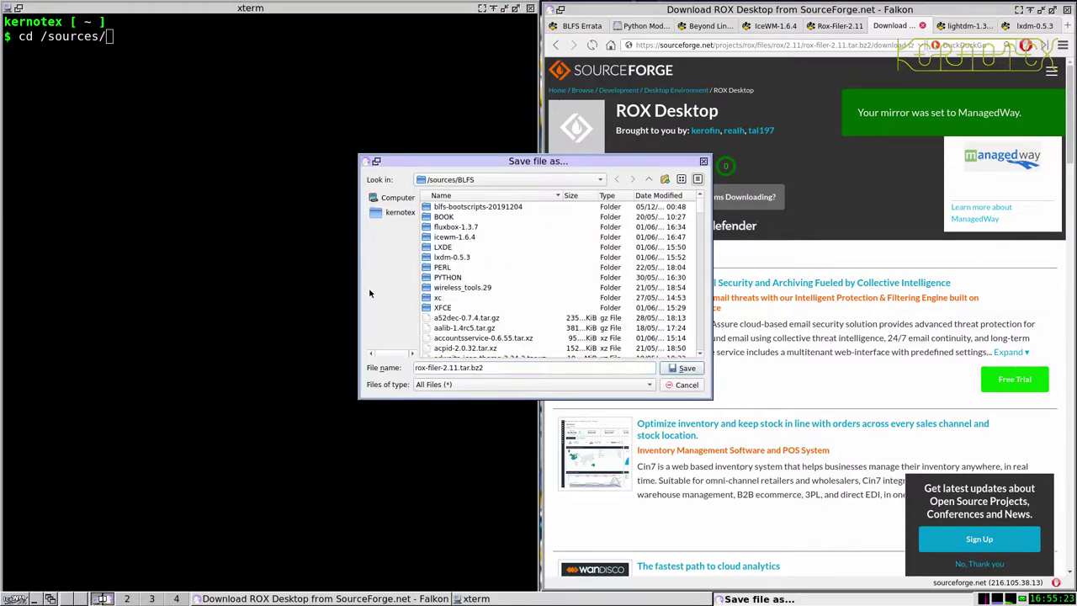
click(681, 368)
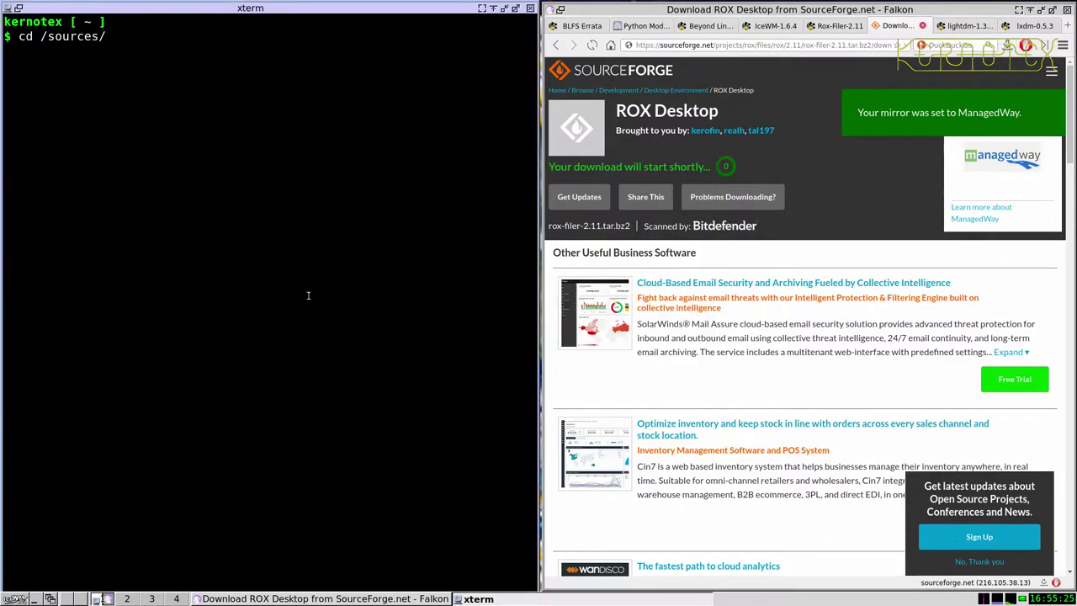
text(BLFS/)
key(Return)
Extract the tarball with tar -xvf rox-filer-2.11.tar.bz2
text(tar -x)
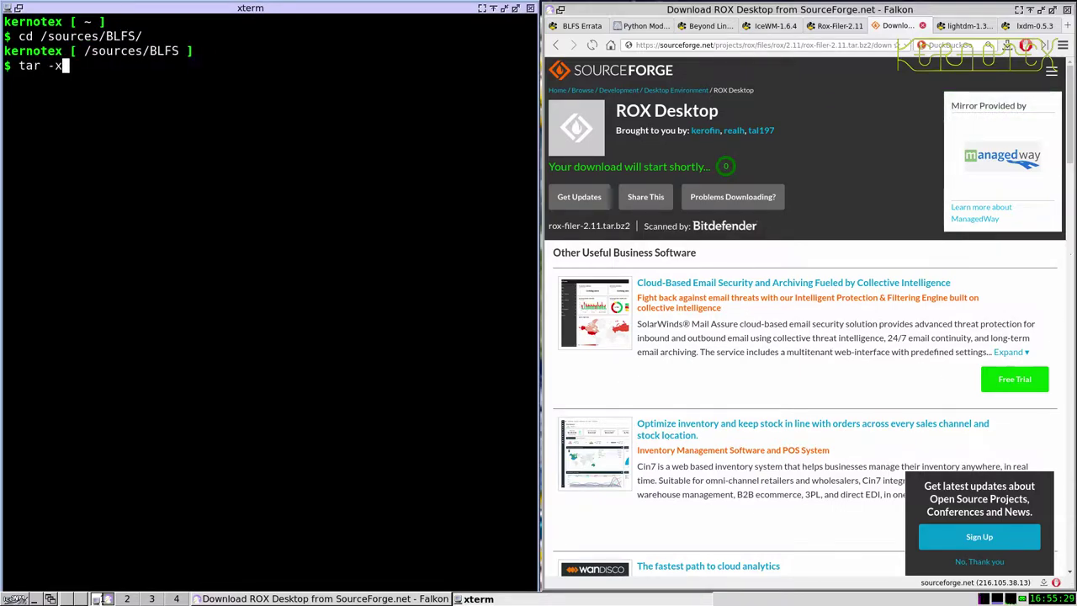
text(vf rox)
key(Tab)
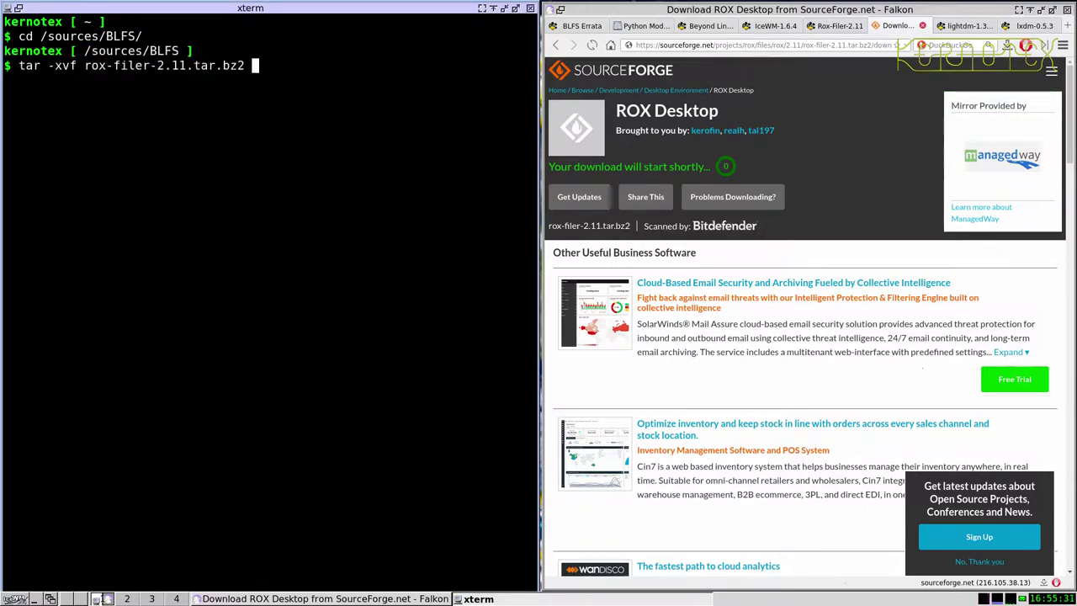
key(Return)
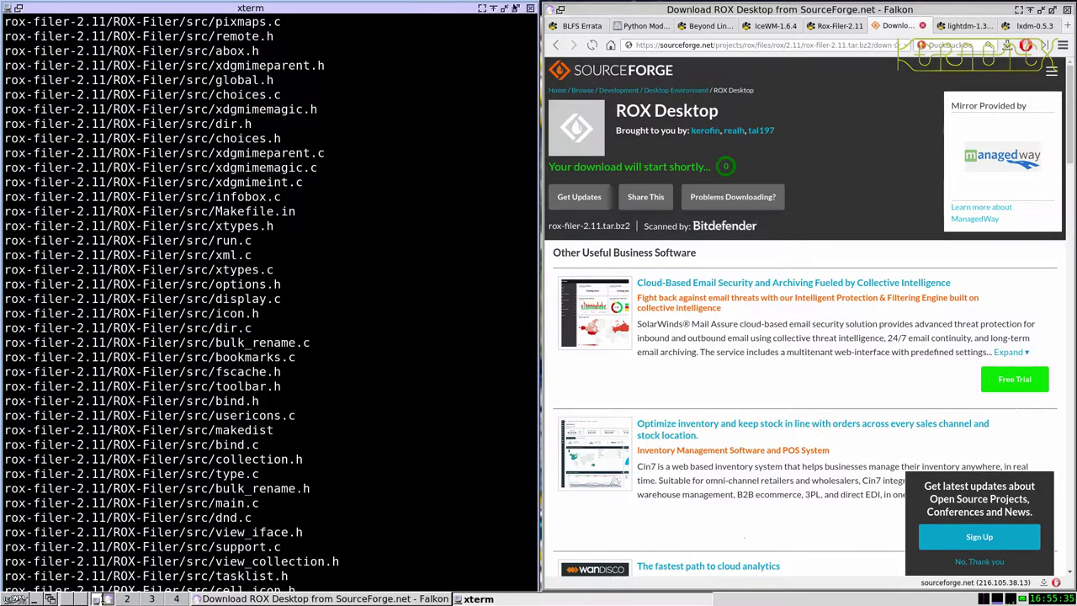
Reposition the xterm at the top-left and make it taller and wider
drag(250, 8, 243, 80)
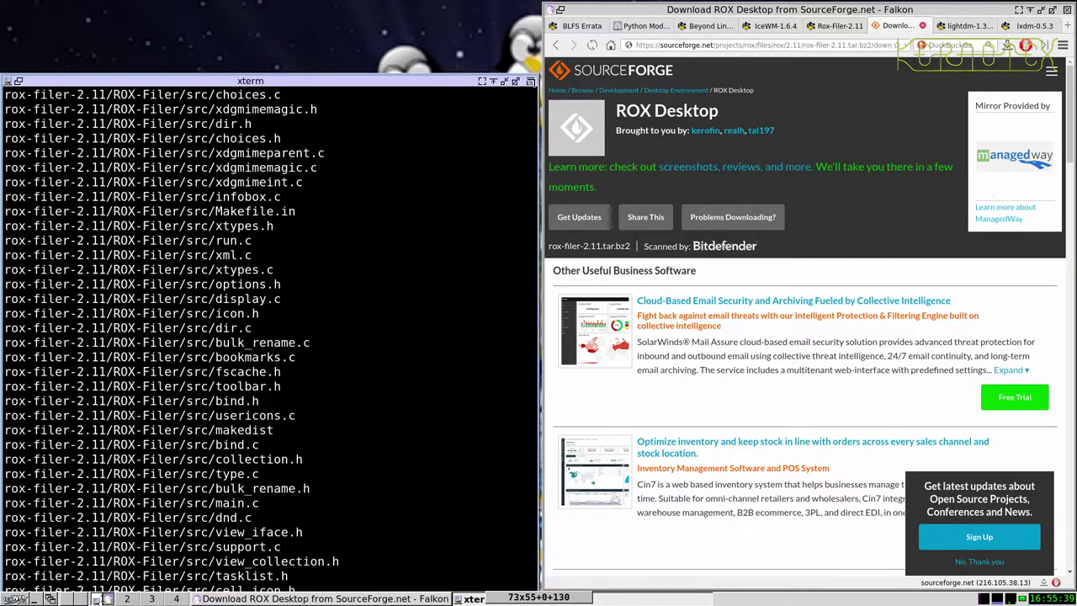
drag(526, 76, 531, 89)
drag(416, 96, 437, 351)
drag(370, 354, 370, 12)
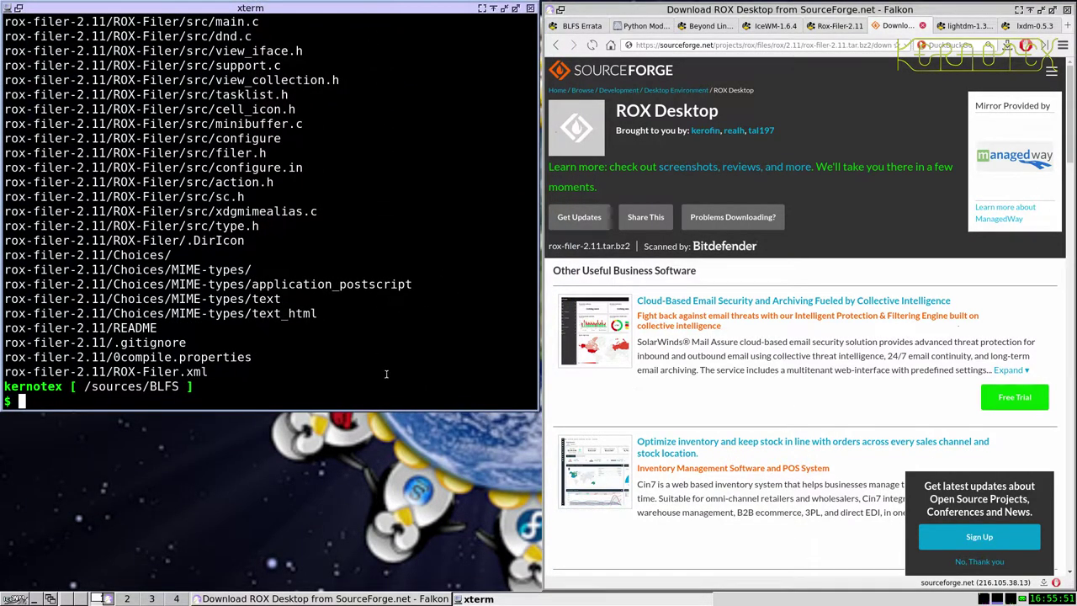
drag(374, 405, 351, 582)
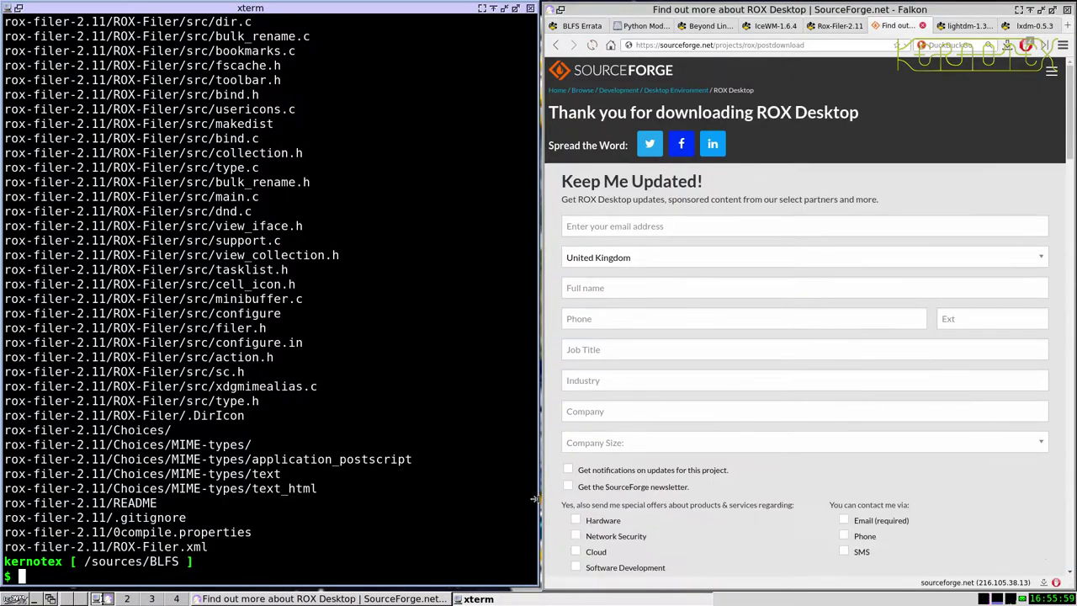
mouse_move(534, 499)
mouse_down()
mouse_move(580, 496)
mouse_move(552, 496)
mouse_up()
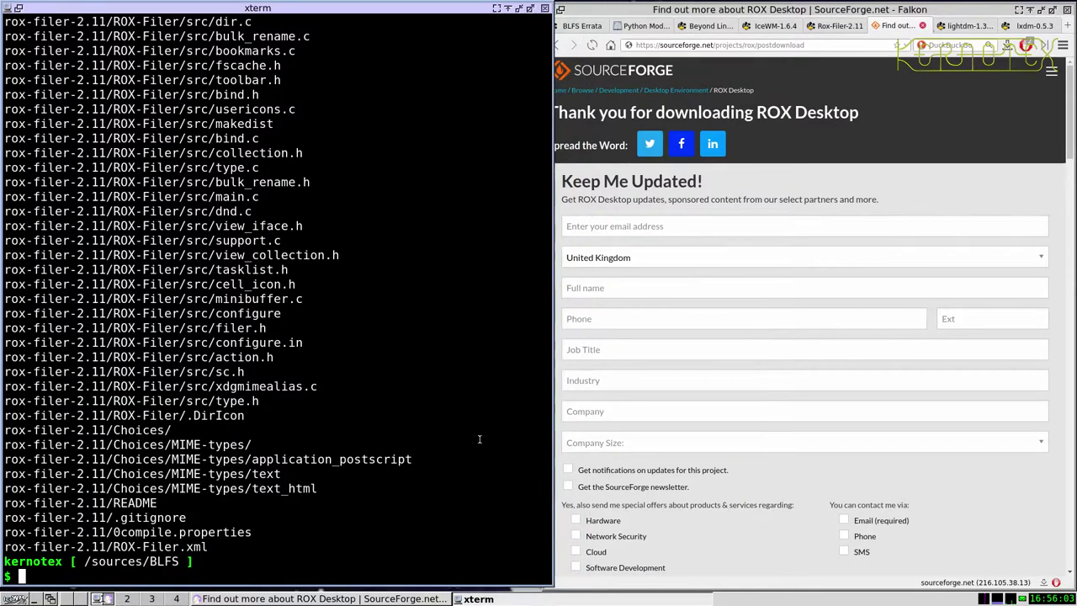
Switch xterm to the Large font and resize it to 80x43
ctrl+right_click(182, 94)
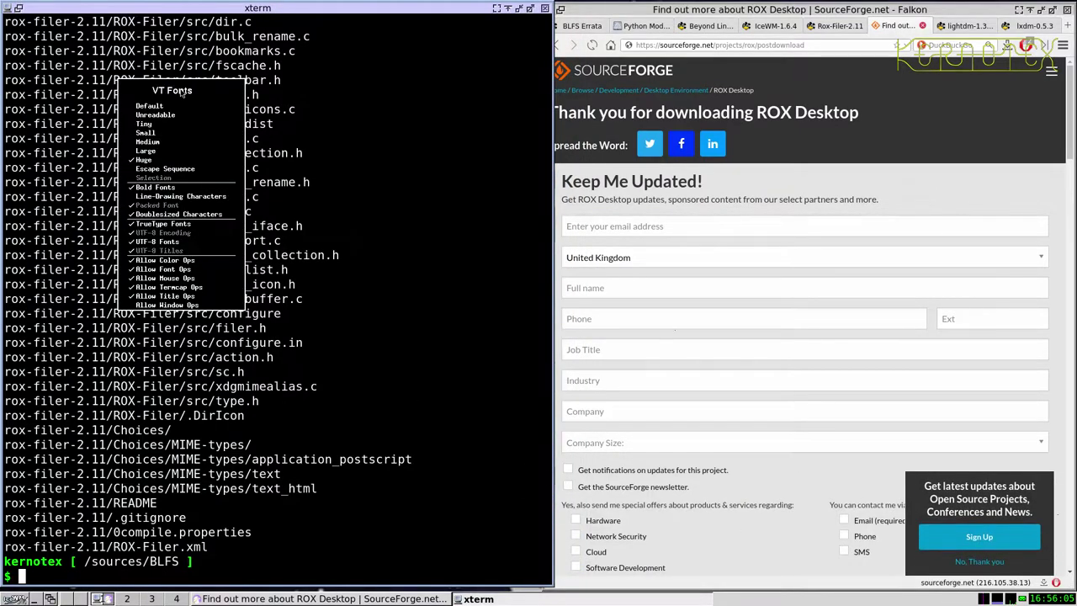
click(147, 150)
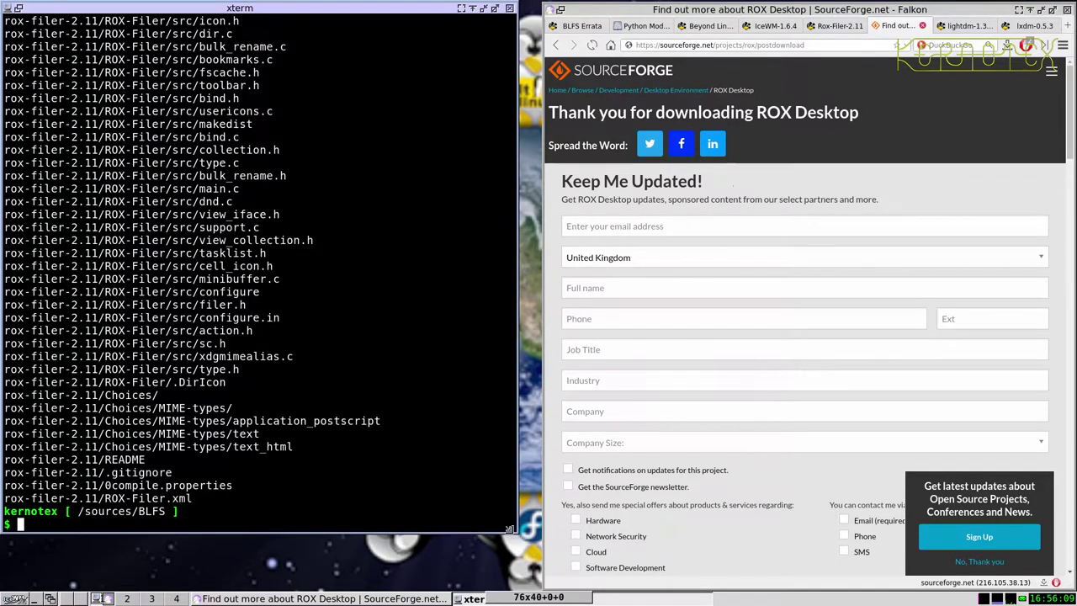
drag(509, 529, 539, 584)
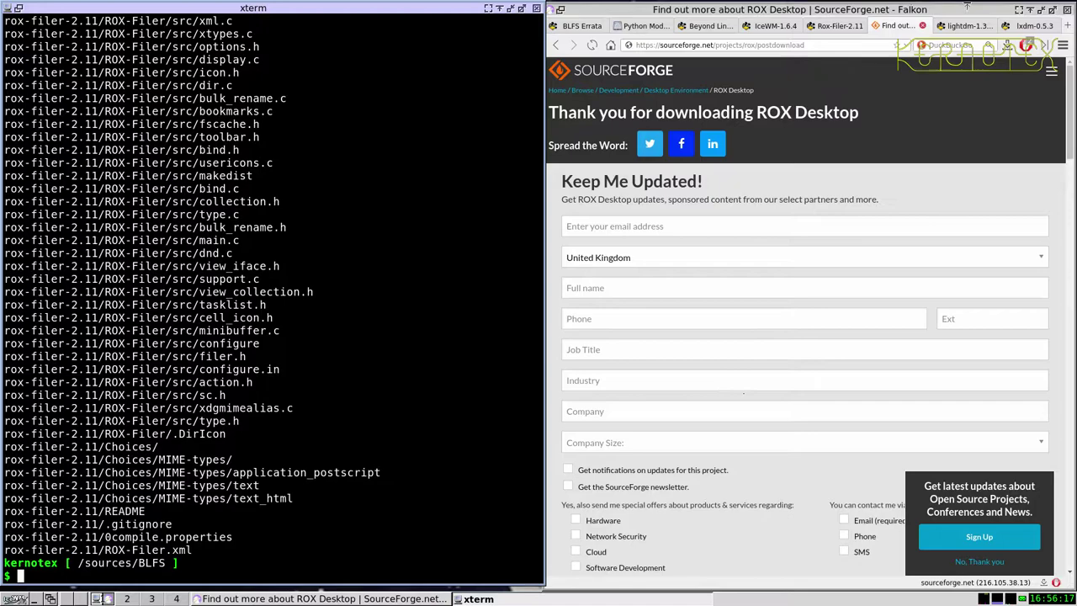
Close the ROX download tab and select CONFIG_DNOTIFY on the Rox-Filer-2.11 page
click(923, 25)
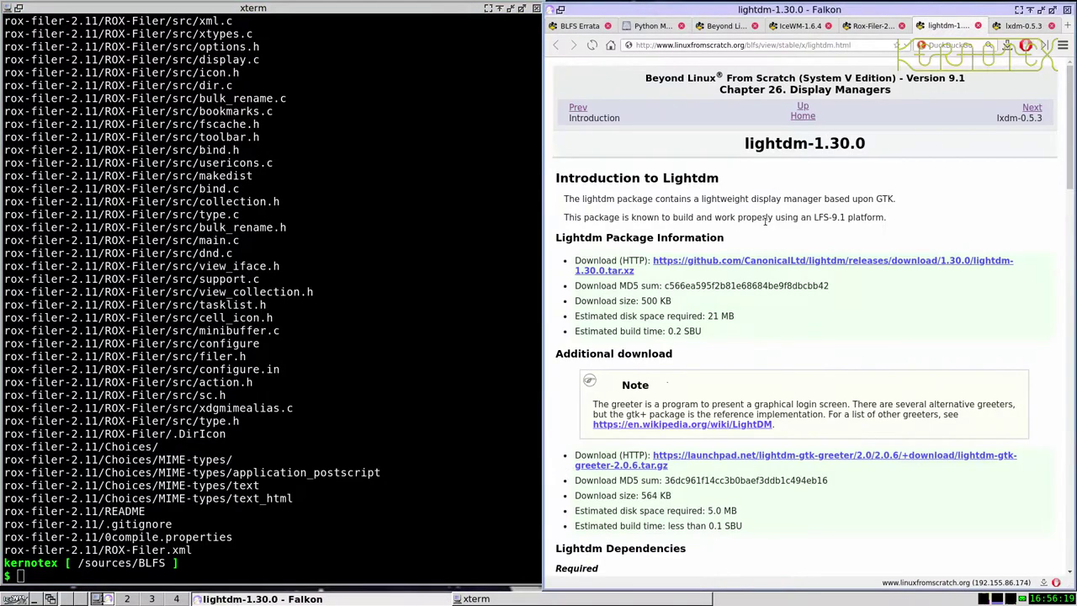
scroll(813, 360, down, 3)
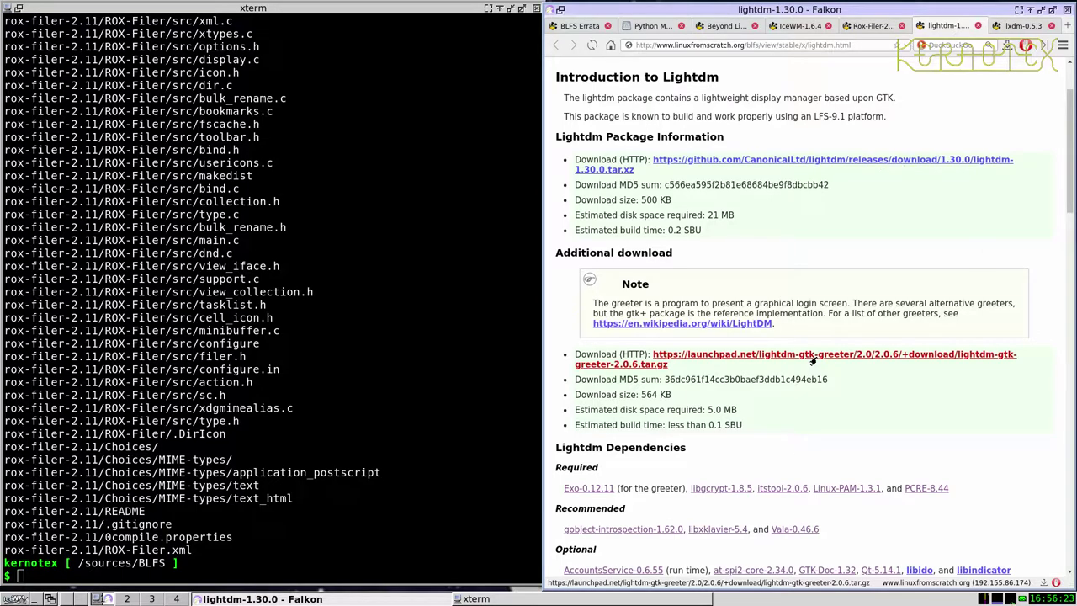
click(873, 25)
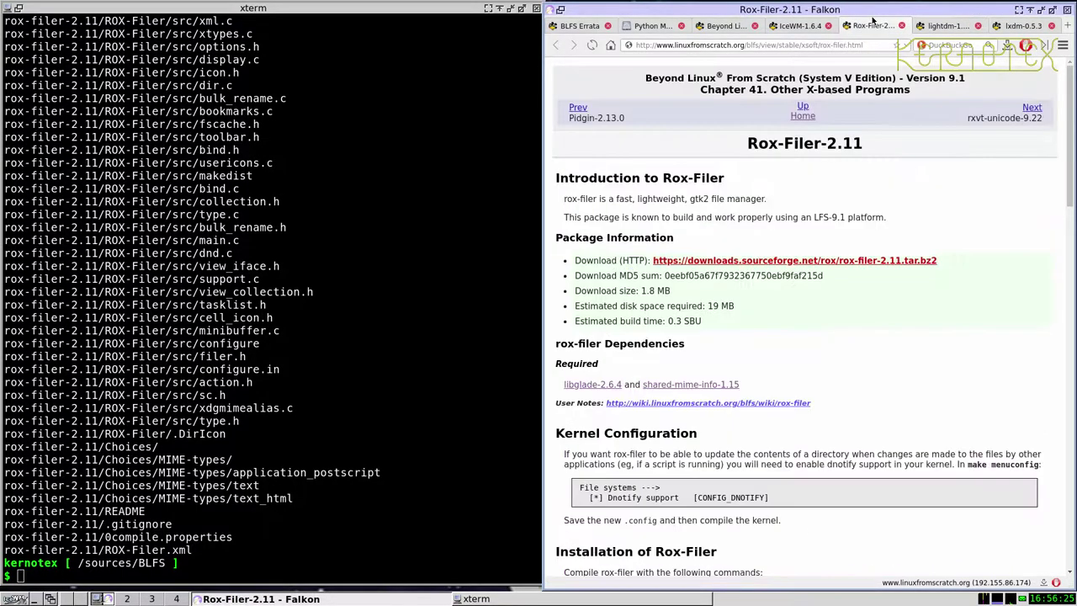
scroll(750, 426, down, 5)
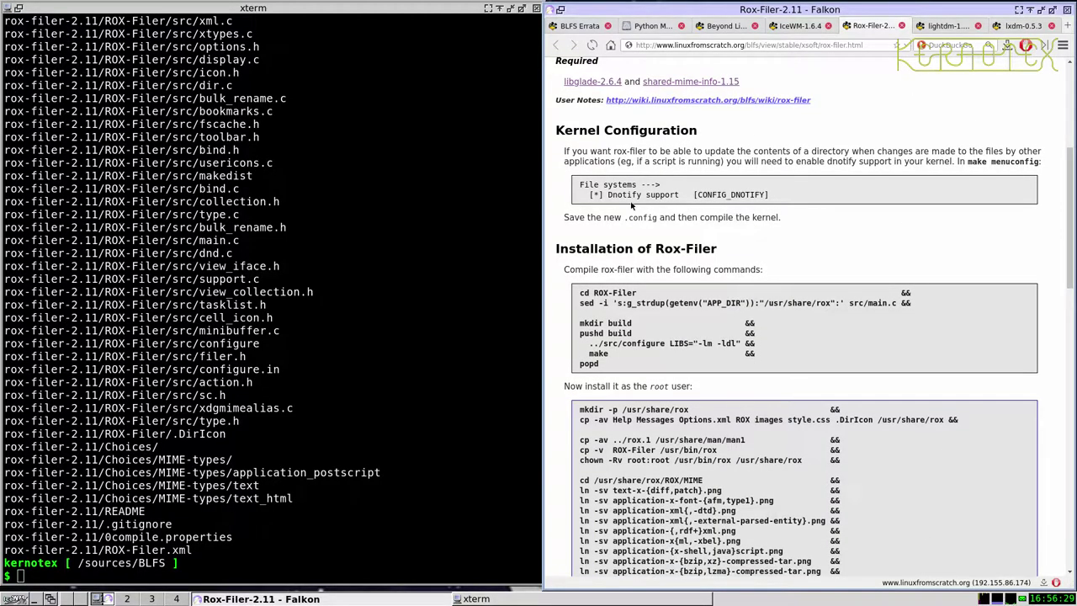
double_click(739, 194)
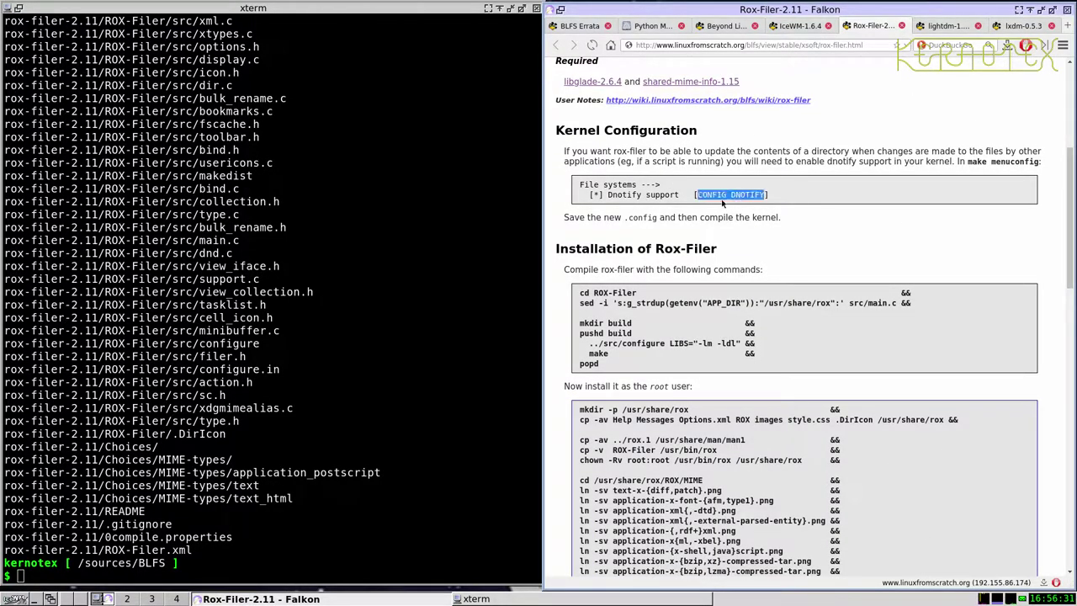
Run cat /boot/config-5.5.3 | grep CONFIG_DNOTIFY to confirm dnotify support
click(343, 404)
text(cat /boot/)
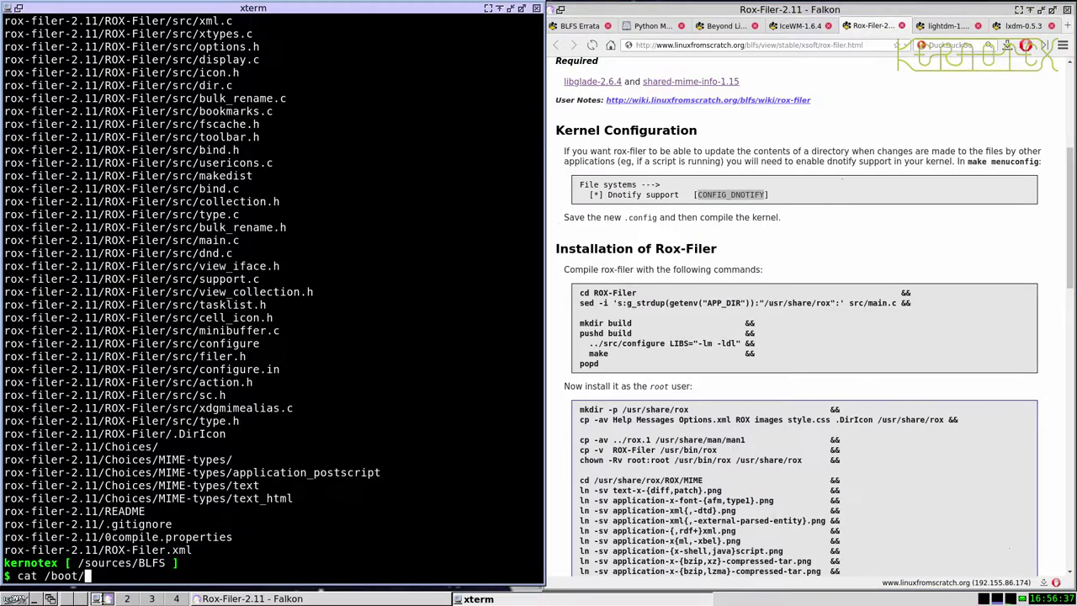
text(conf)
key(Tab)
text(>)
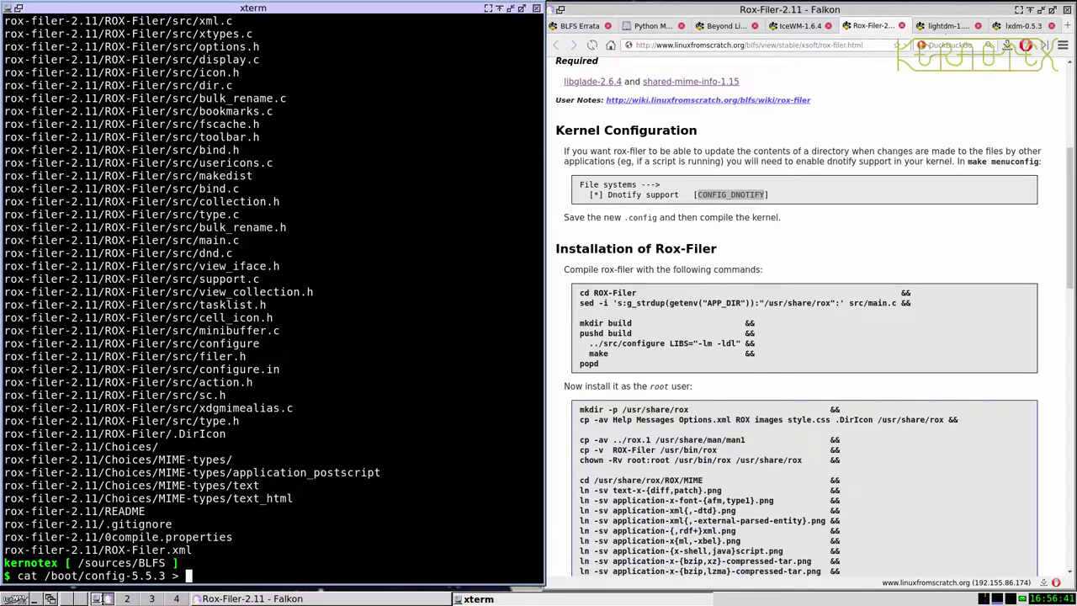
key(BackSpace)
text(| grep)
middle_click(336, 384)
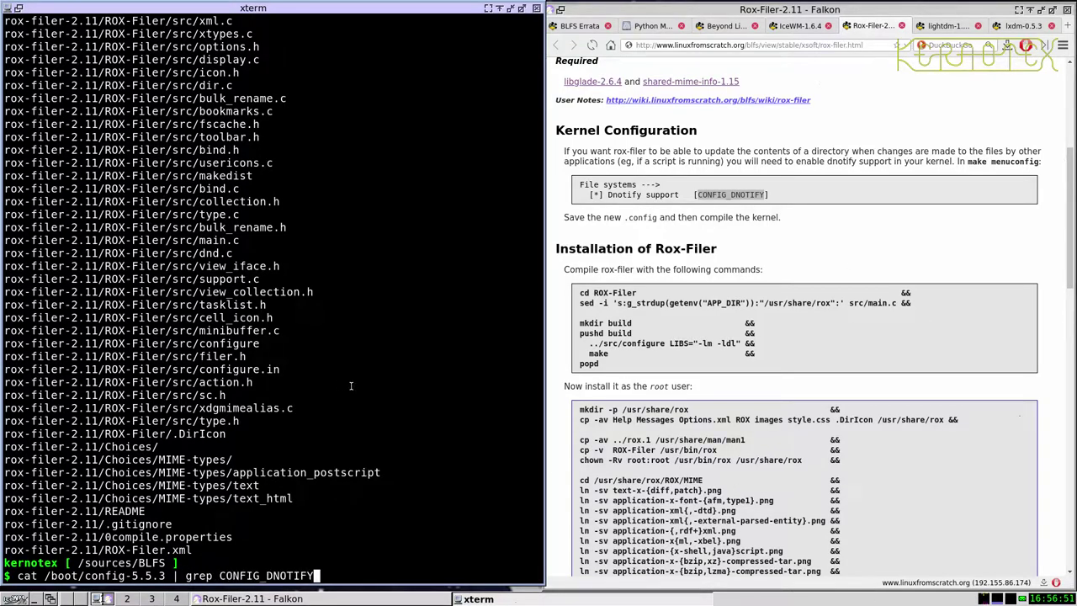
key(Return)
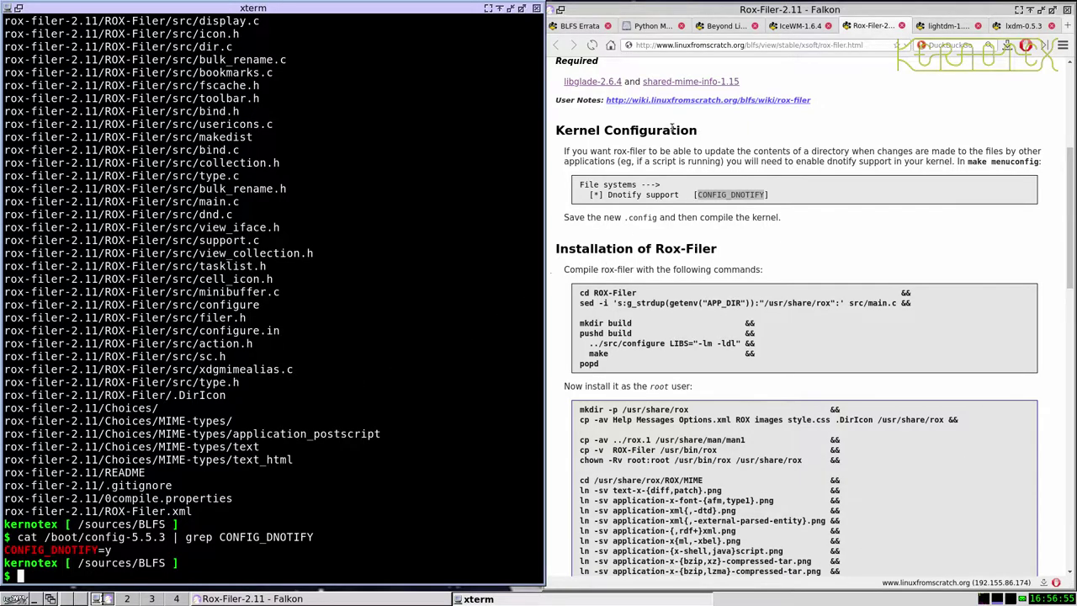
scroll(680, 175, down, 2)
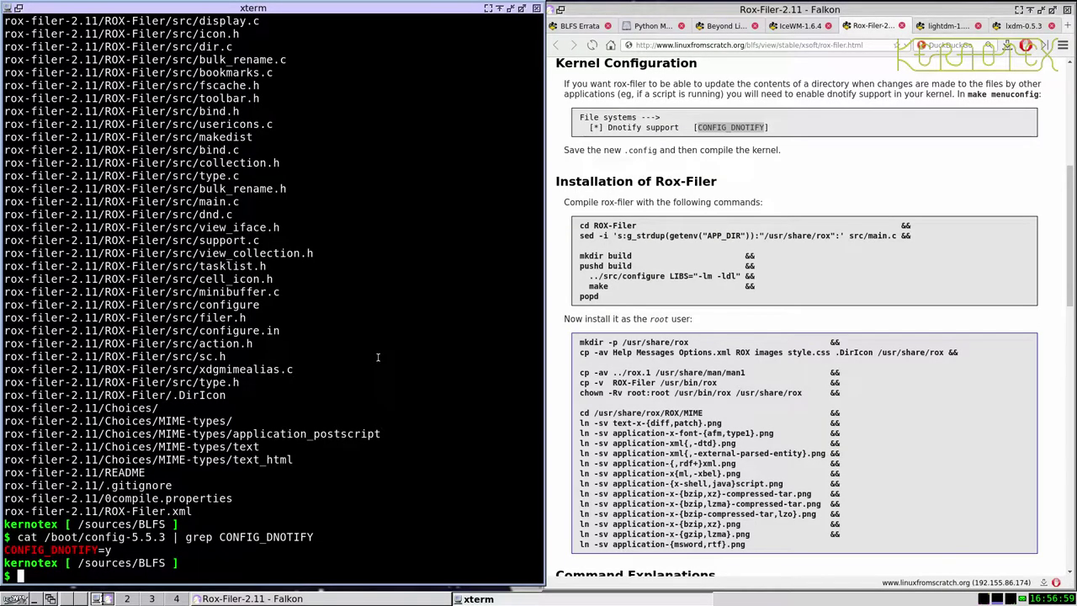
Change into the rox-filer-2.11 directory and select the guide's compile commands
text(cd ro)
key(Tab)
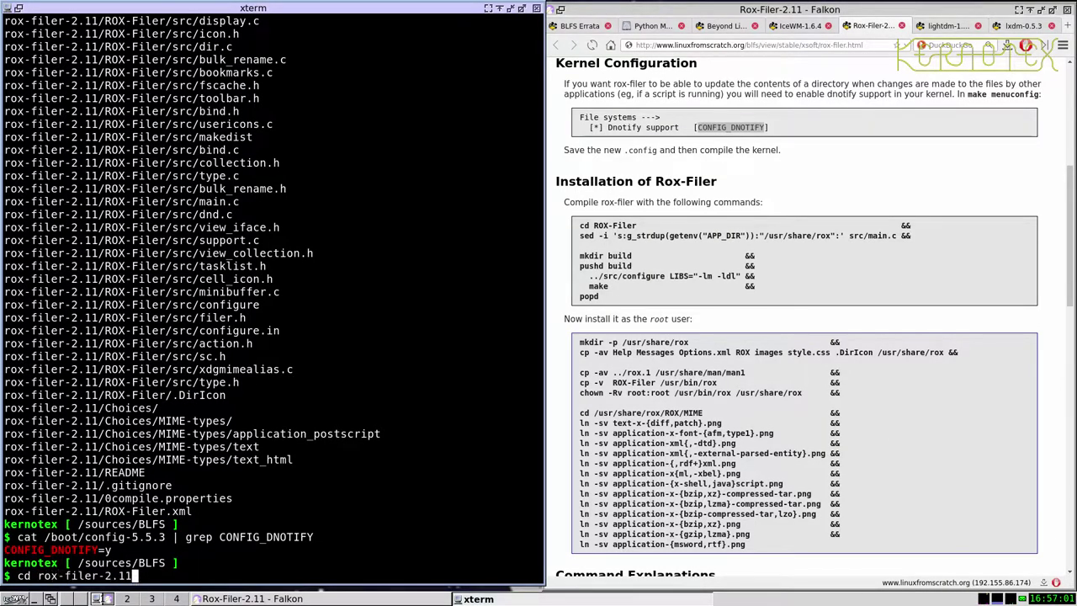
key(Return)
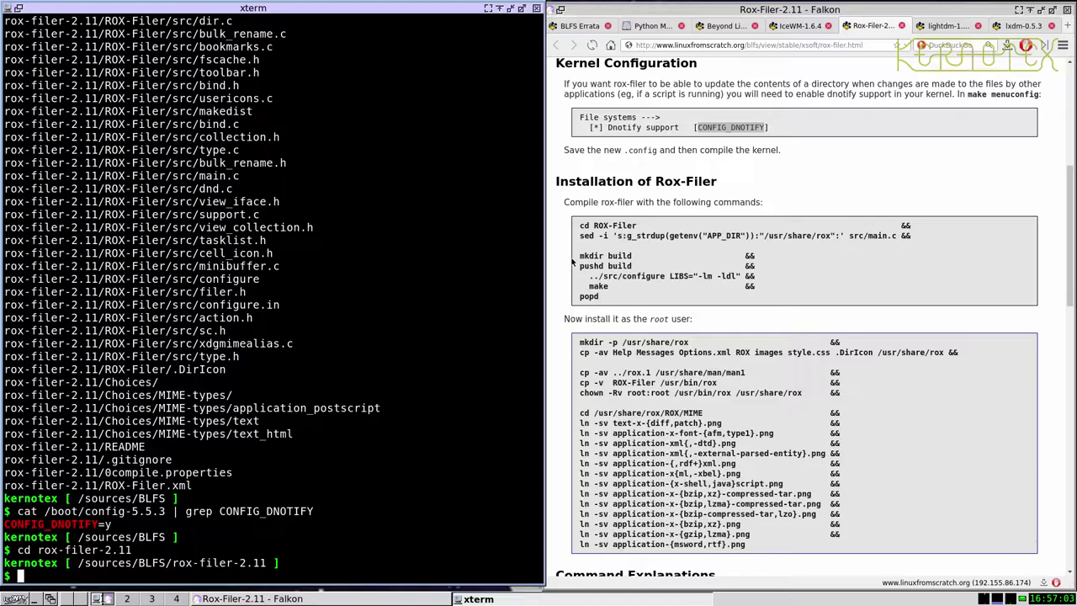
drag(578, 226, 741, 290)
key(ctrl+c)
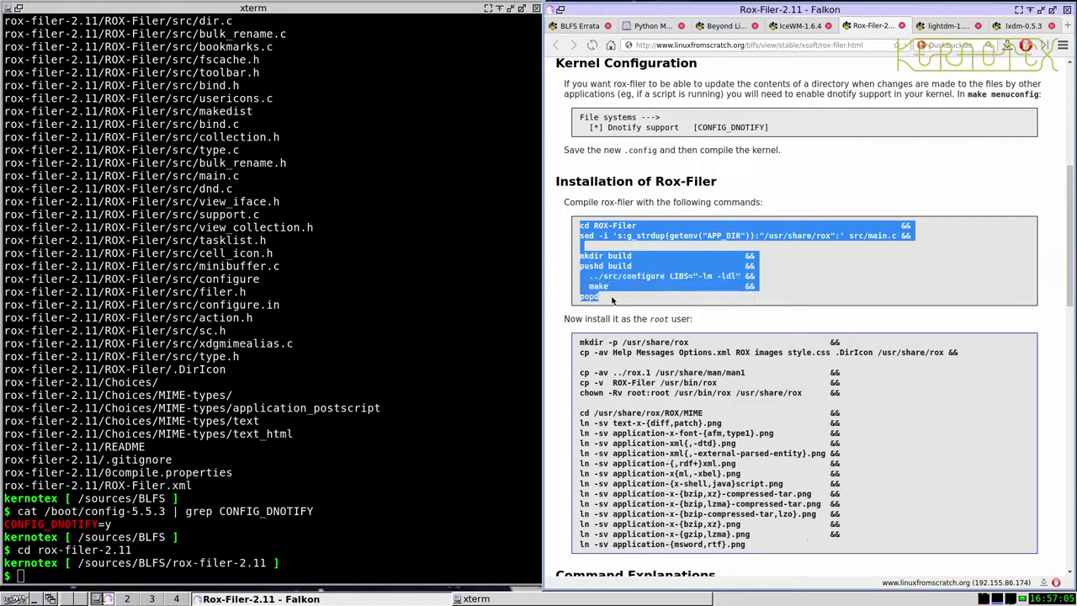
Paste the ROX-Filer 2.11 configure-and-compile commands from the guide into xterm and run them
scroll(628, 313, down, 5)
scroll(629, 313, up, 4)
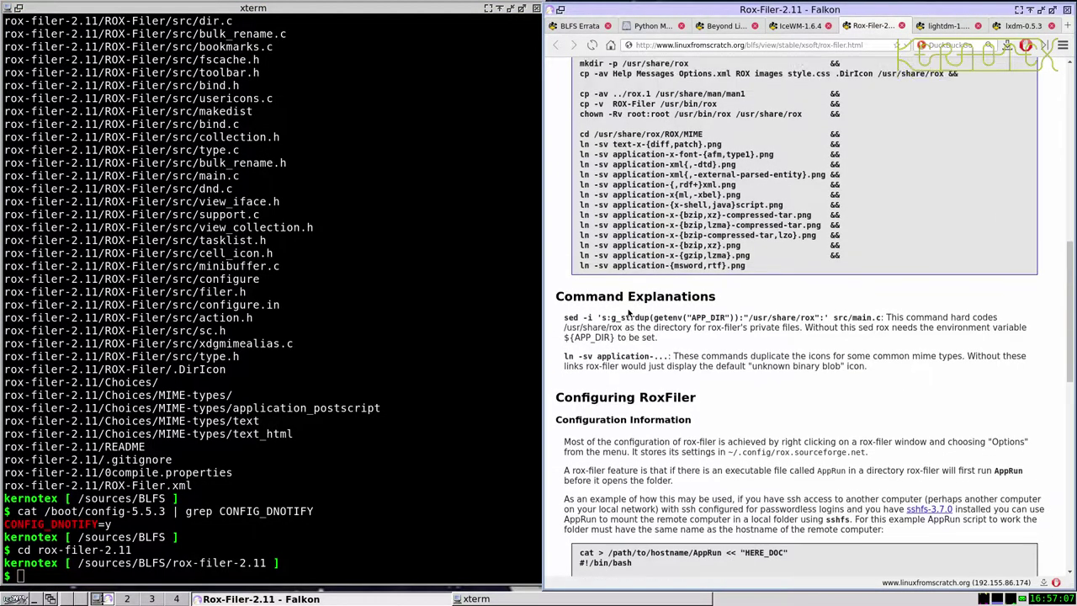
middle_click(287, 308)
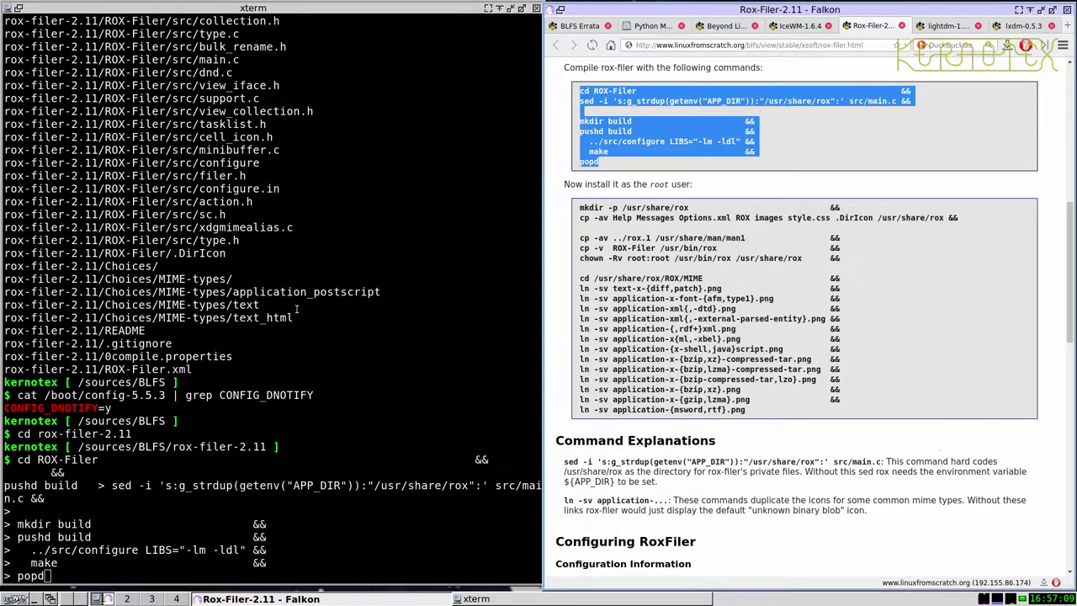
click(296, 309)
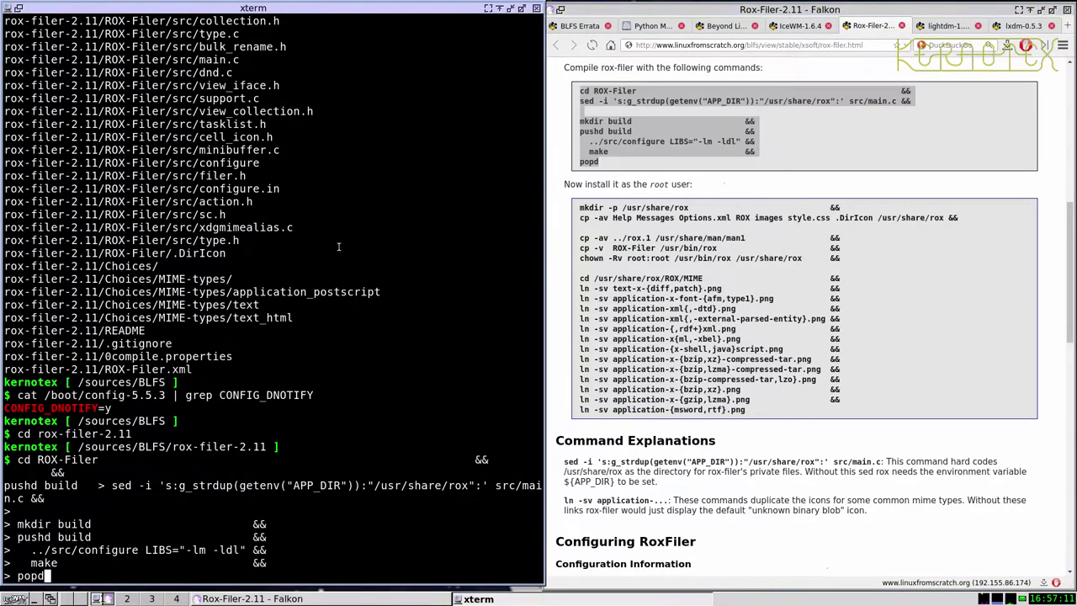
key(Return)
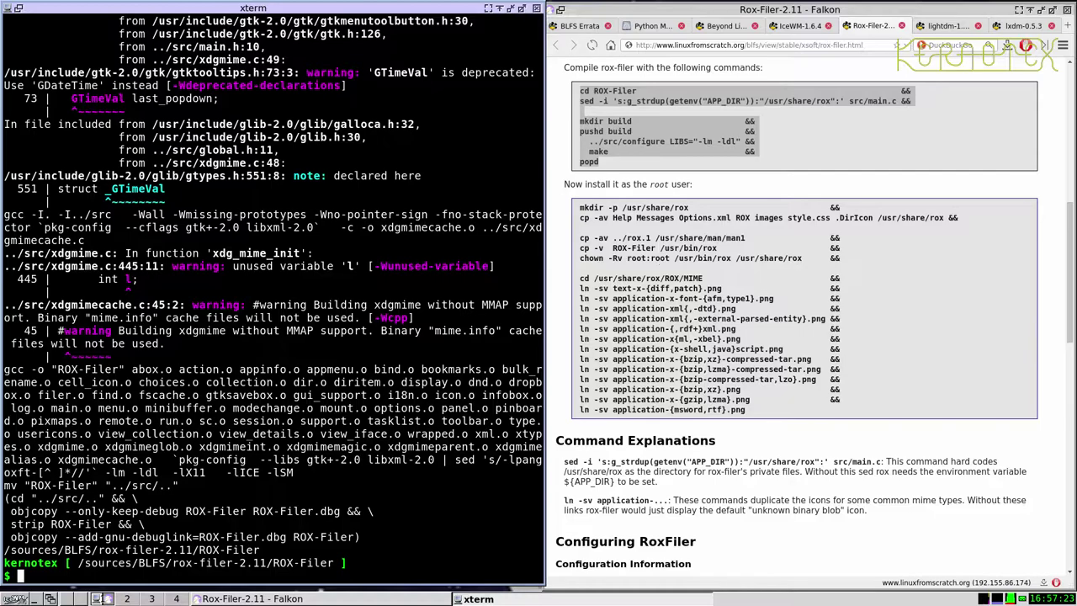
Become root with sudo su, entering the account password
text(sudo su)
key(Return)
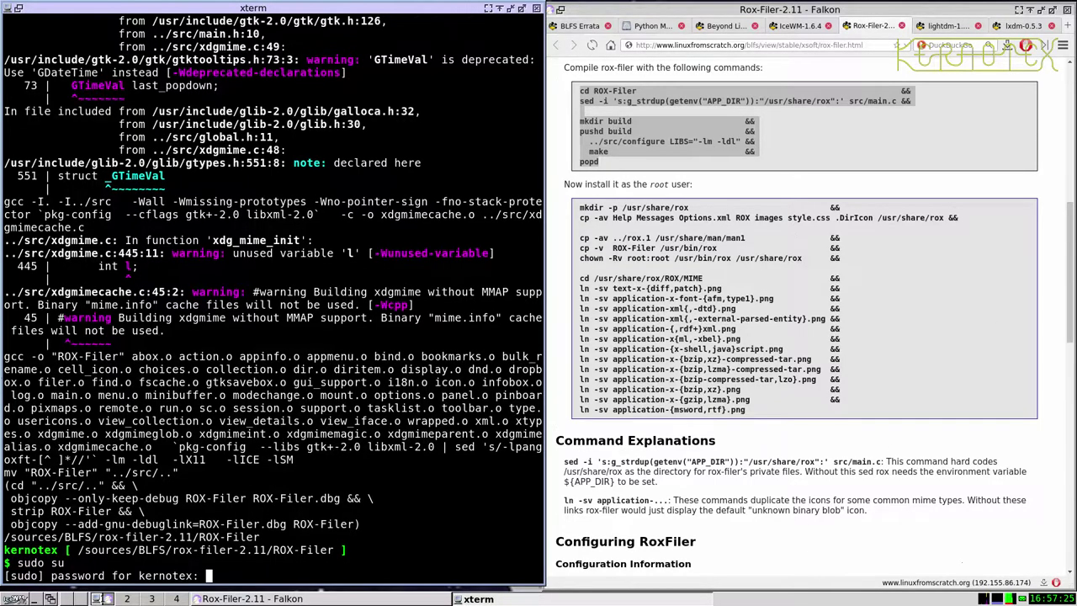
key(Return)
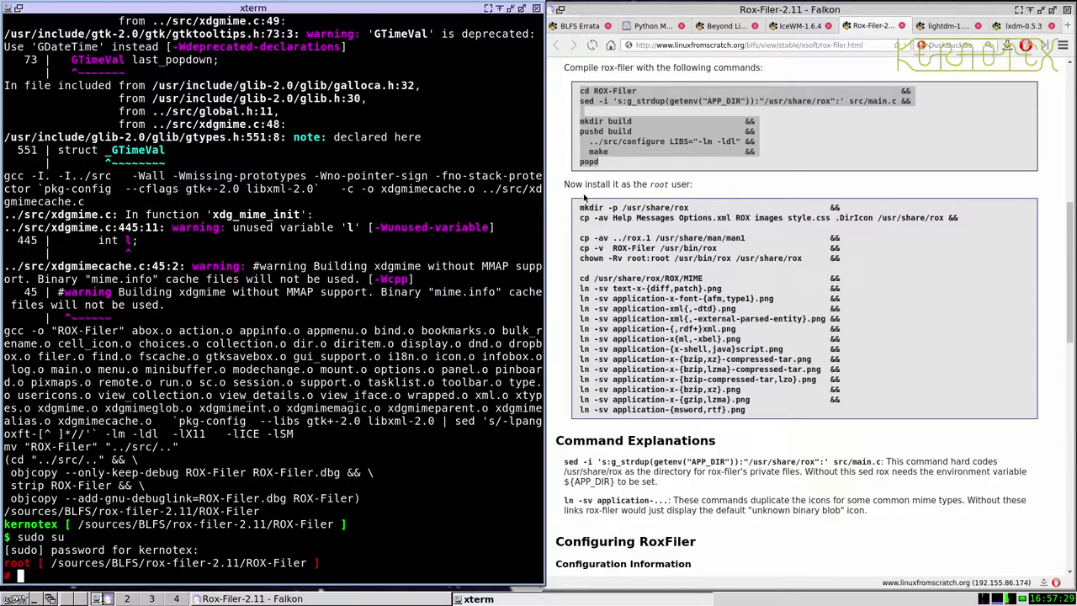
Paste and run the guide's install commands, copying ROX-Filer into /usr/share/rox as root
drag(578, 207, 806, 418)
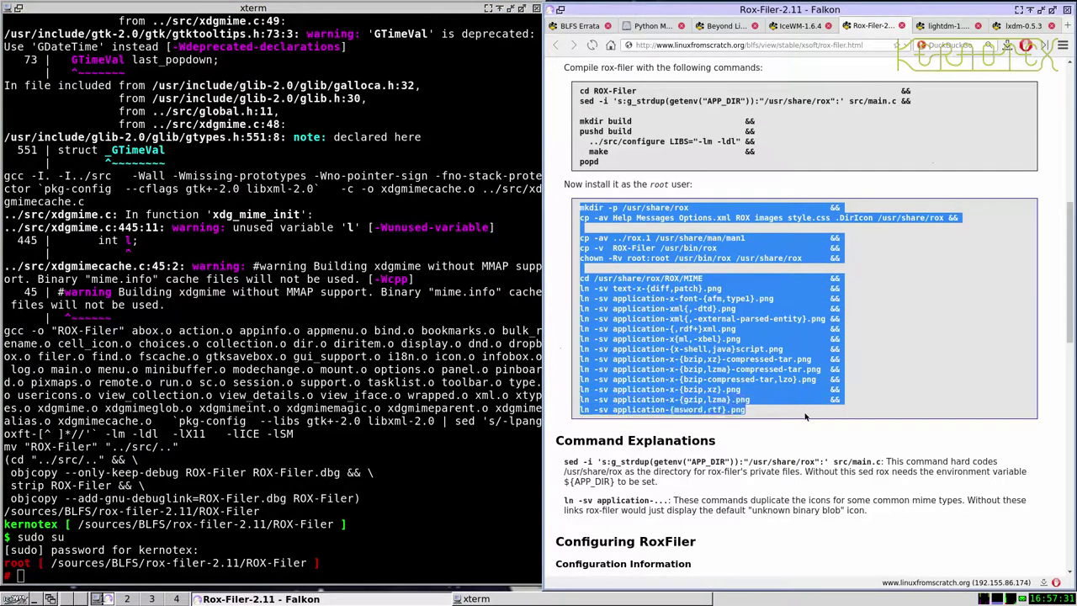
middle_click(387, 291)
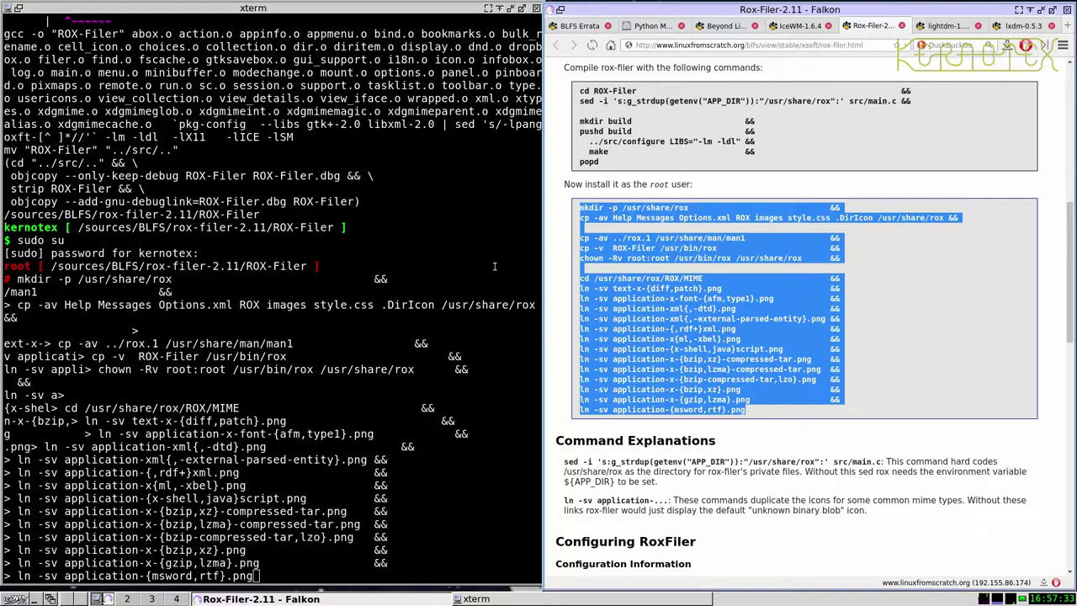
click(495, 265)
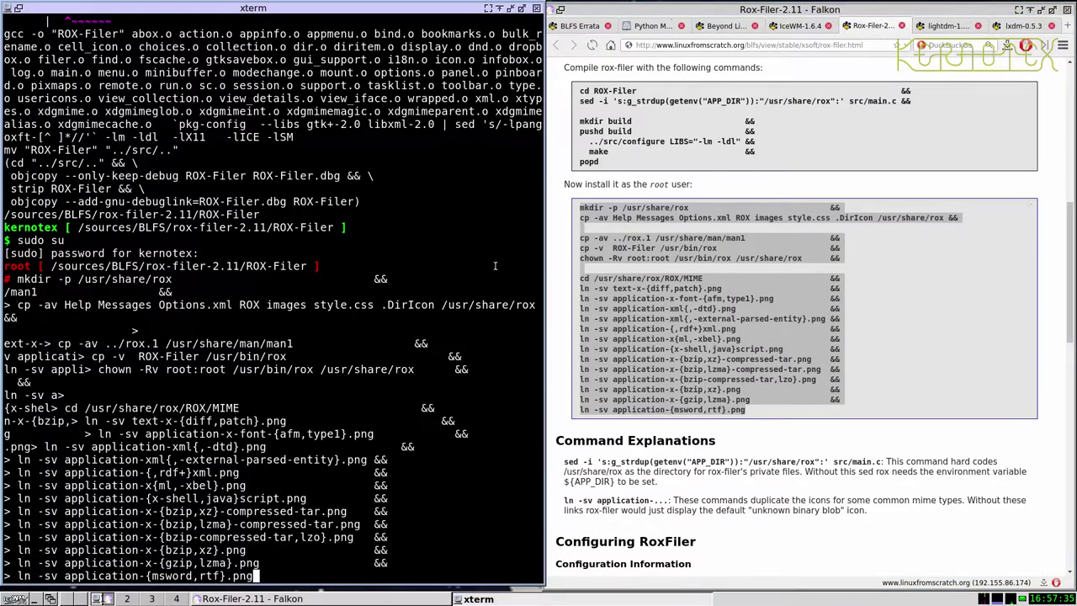
key(Return)
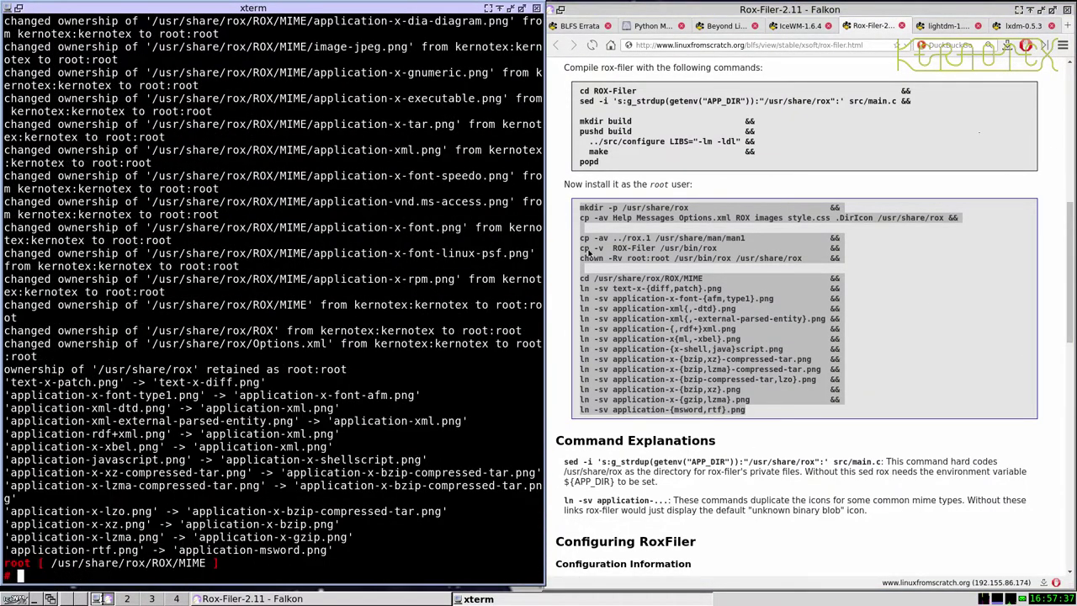
scroll(651, 244, down, 5)
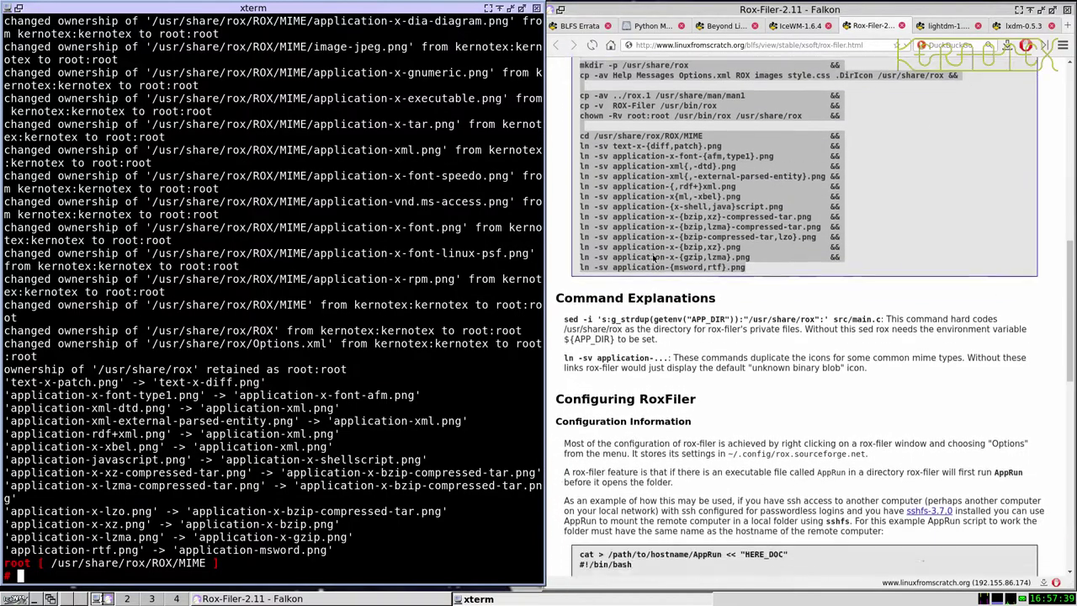
Run the guide's rox.desktop block, creating the menu entry and the rox.png pixmap link
scroll(653, 259, down, 4)
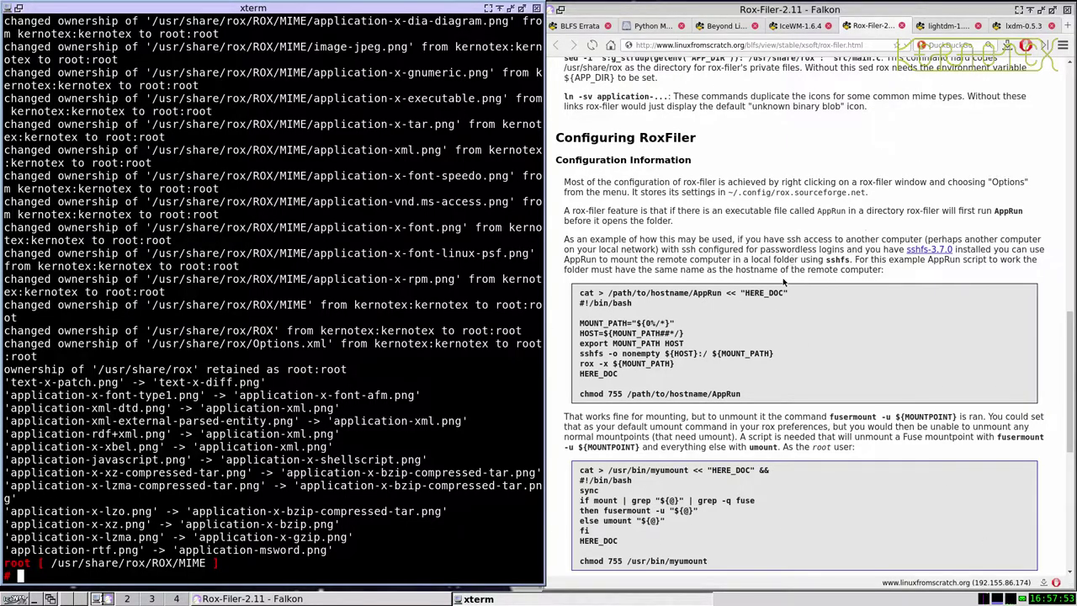
scroll(801, 296, down, 3)
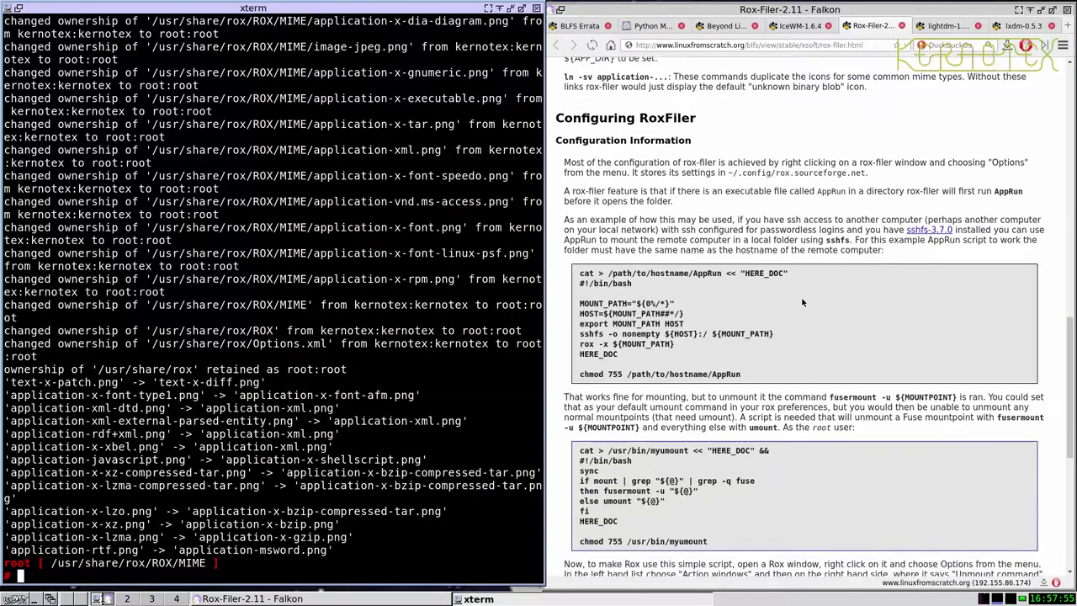
scroll(801, 297, down, 3)
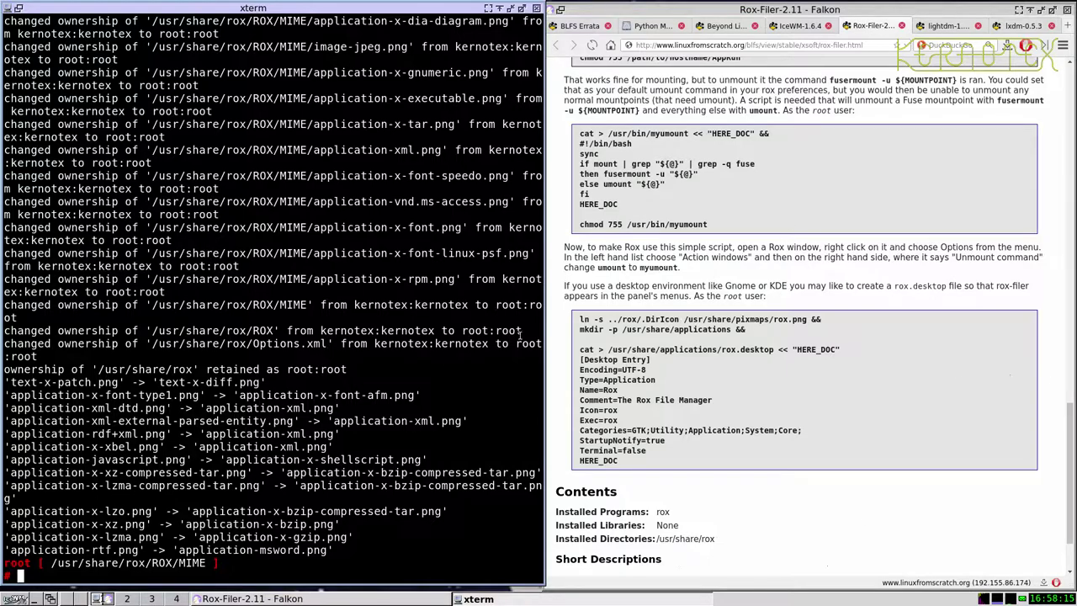
drag(579, 323, 627, 467)
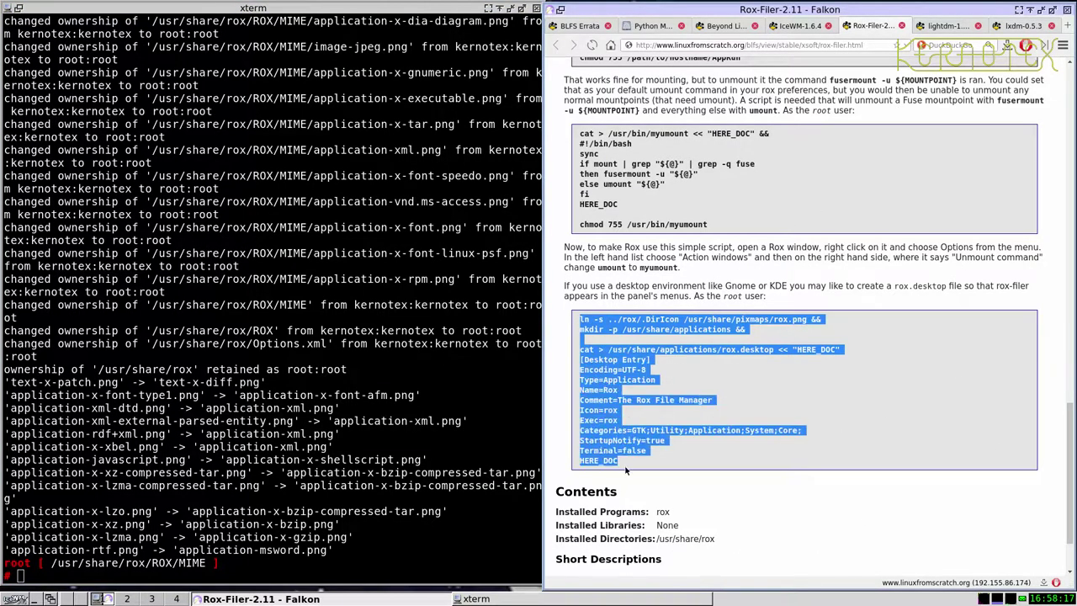
middle_click(375, 426)
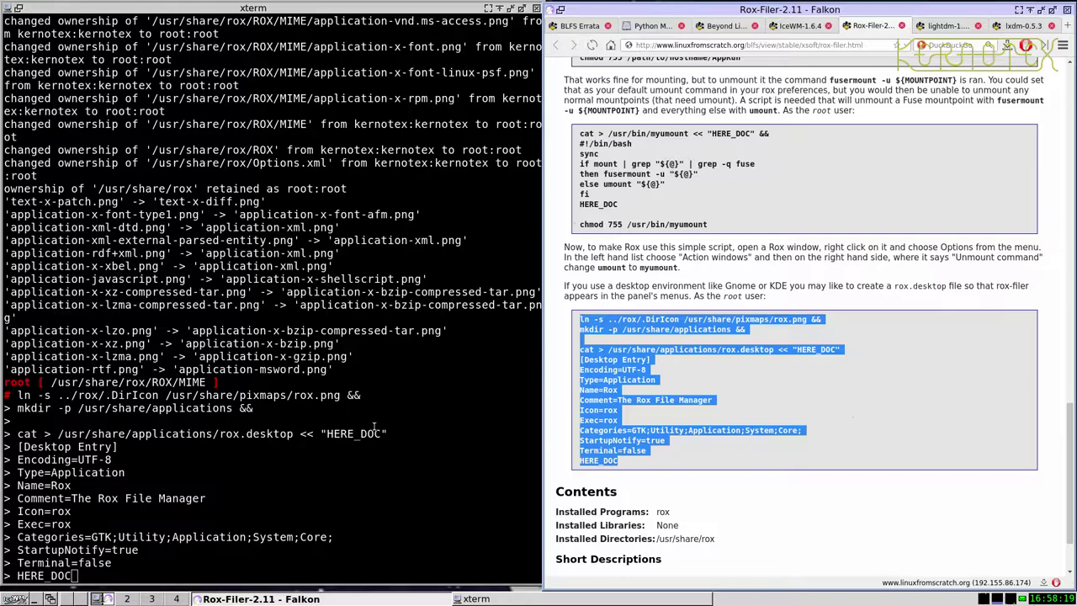
click(358, 408)
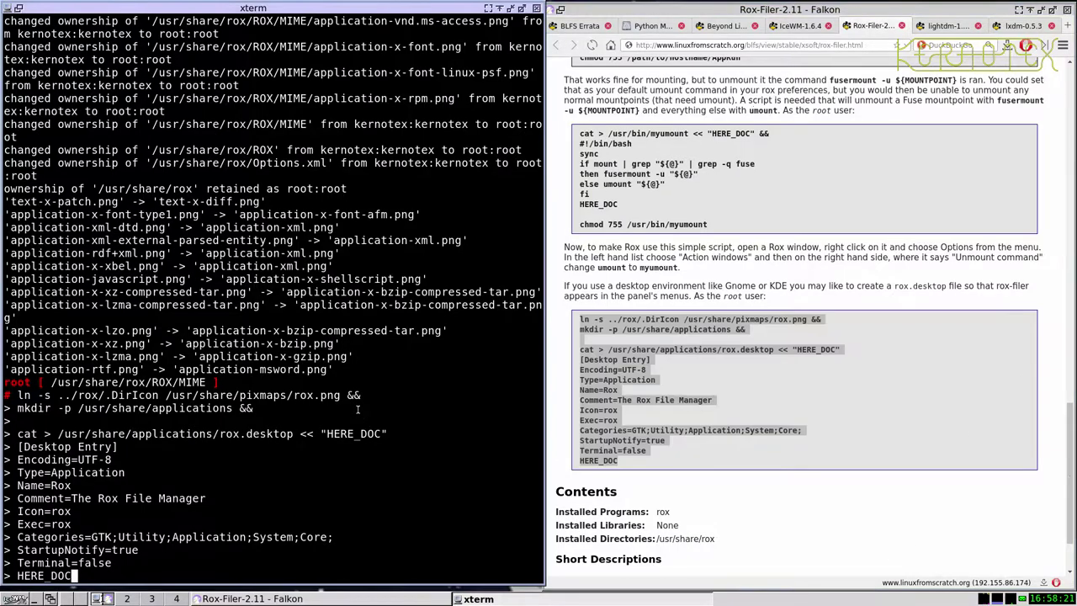
key(Return)
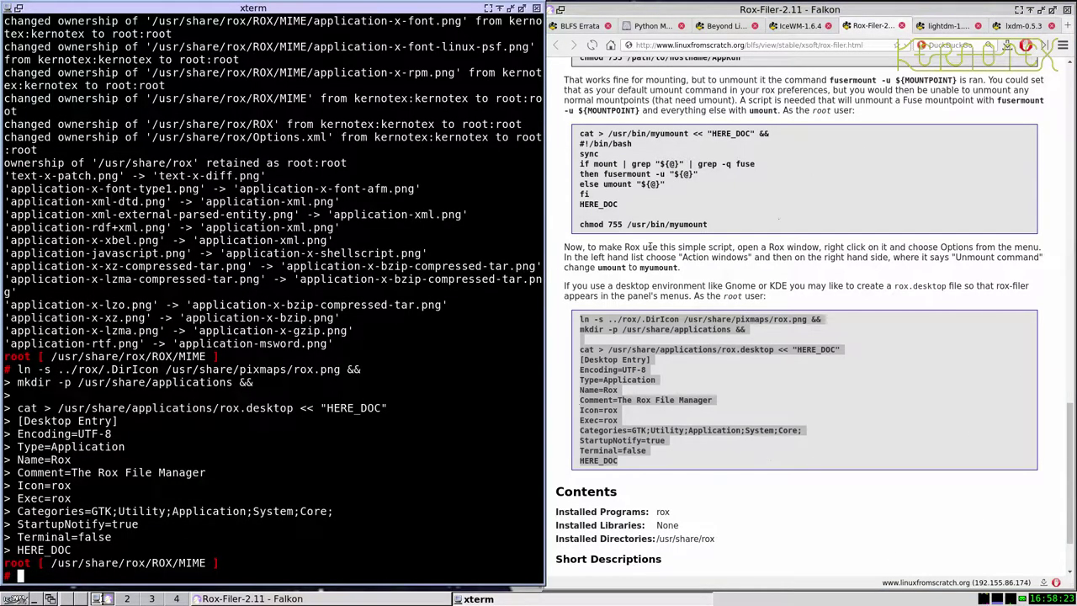
Close the Rox-Filer guide and select the four-line startup snippet on the IceWM-1.6.4 page
click(901, 25)
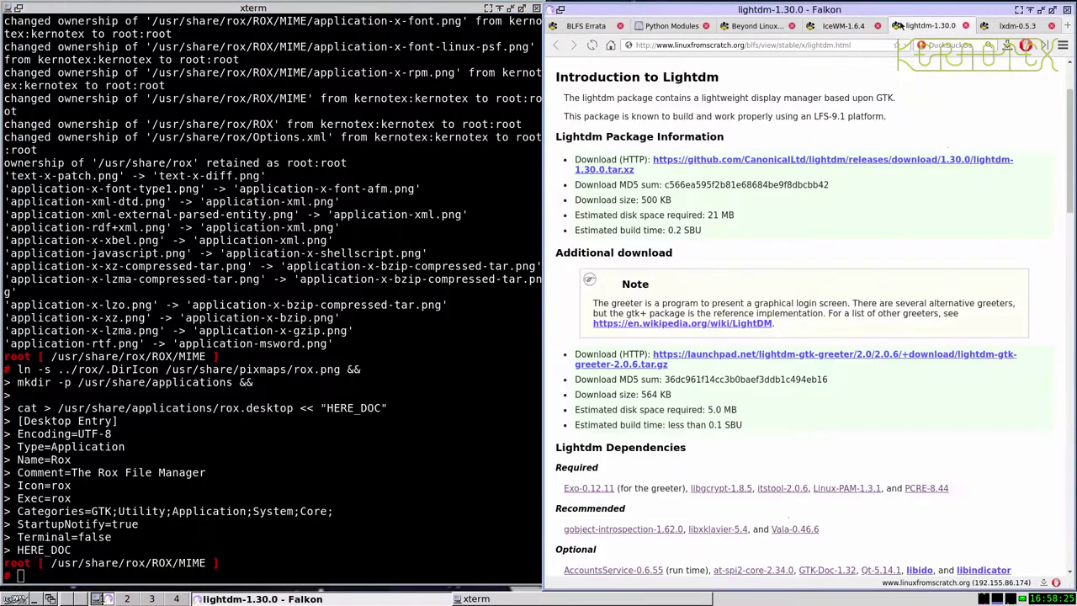
click(837, 26)
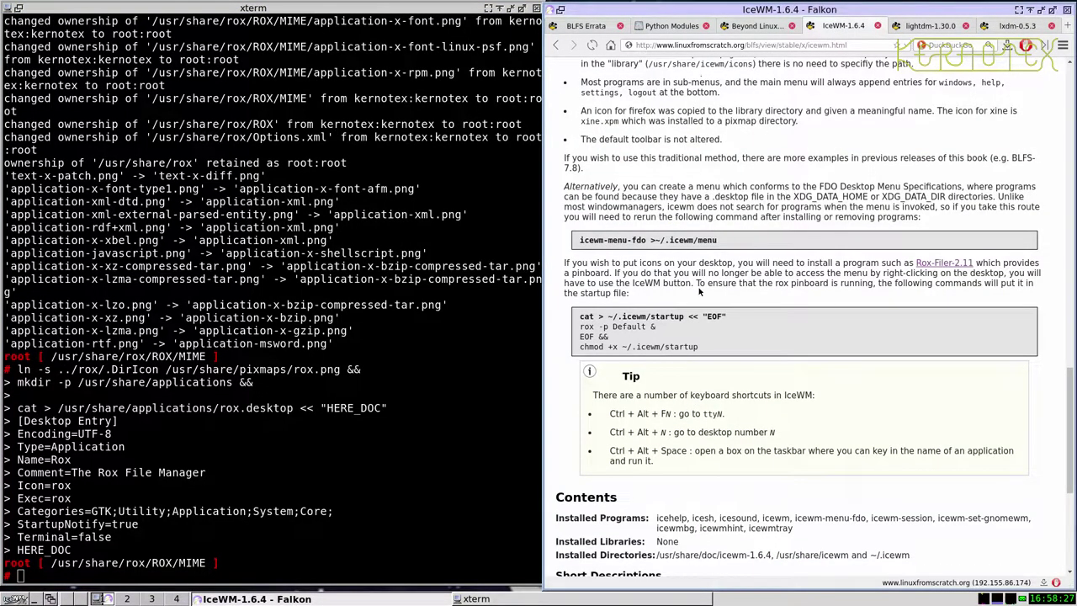
drag(575, 318, 643, 379)
click(584, 295)
drag(579, 314, 710, 354)
key(ctrl+c)
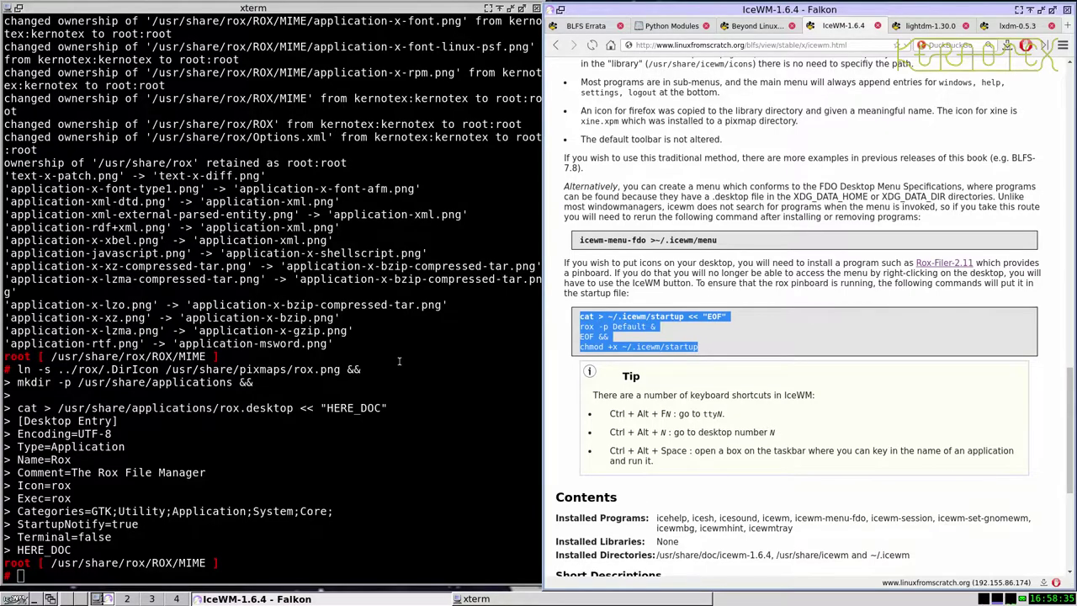
click(458, 359)
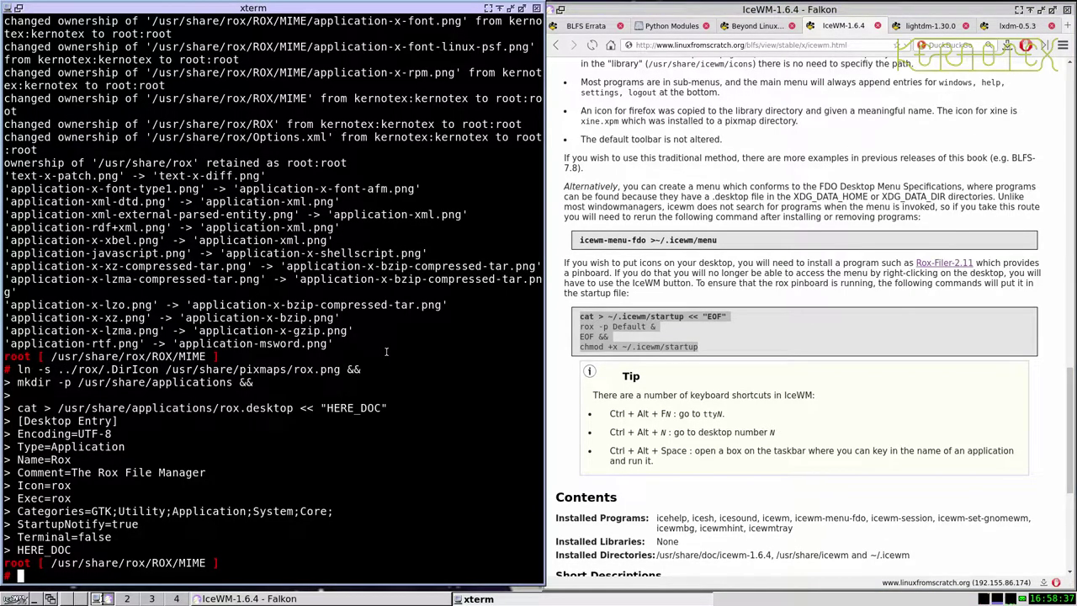
Leave the root shell with exit and run the ~/.icewm/startup snippet as the regular user
key(ctrl+d)
text(exit)
key(Return)
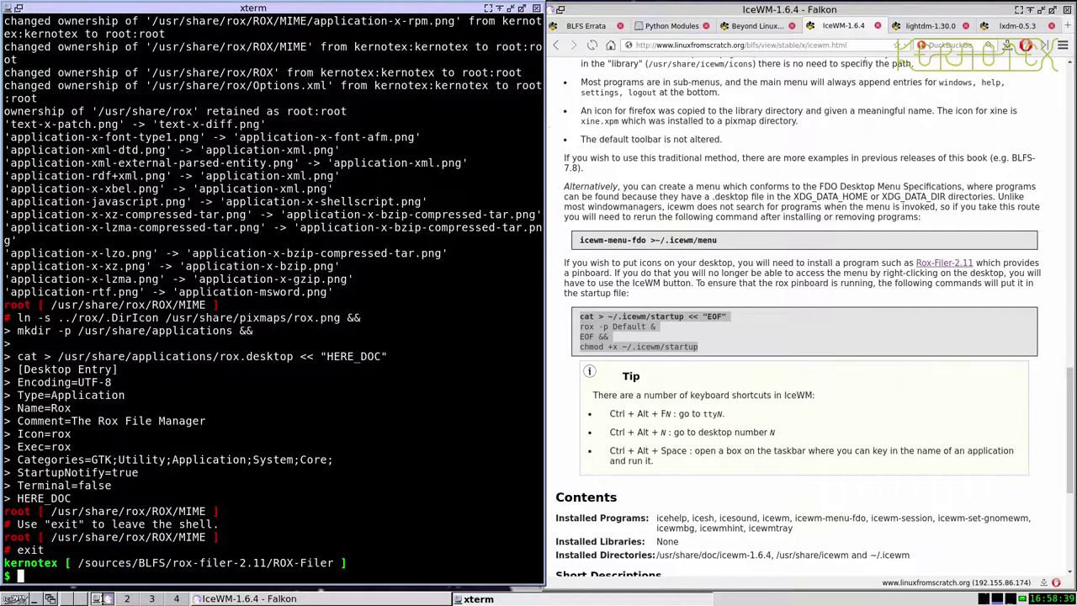
middle_click(325, 317)
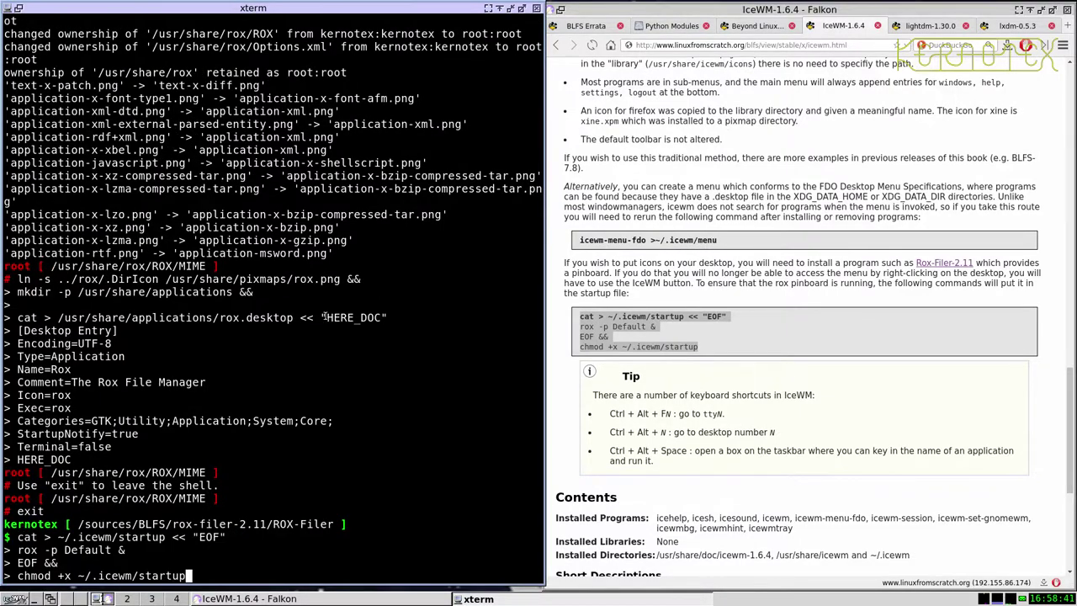
key(Return)
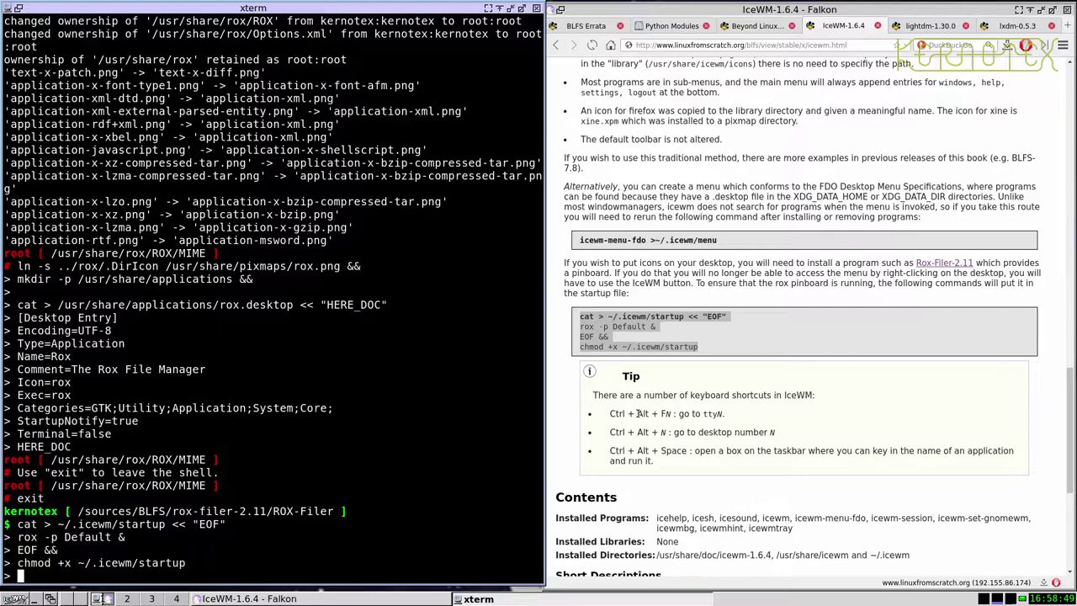
drag(637, 413, 725, 415)
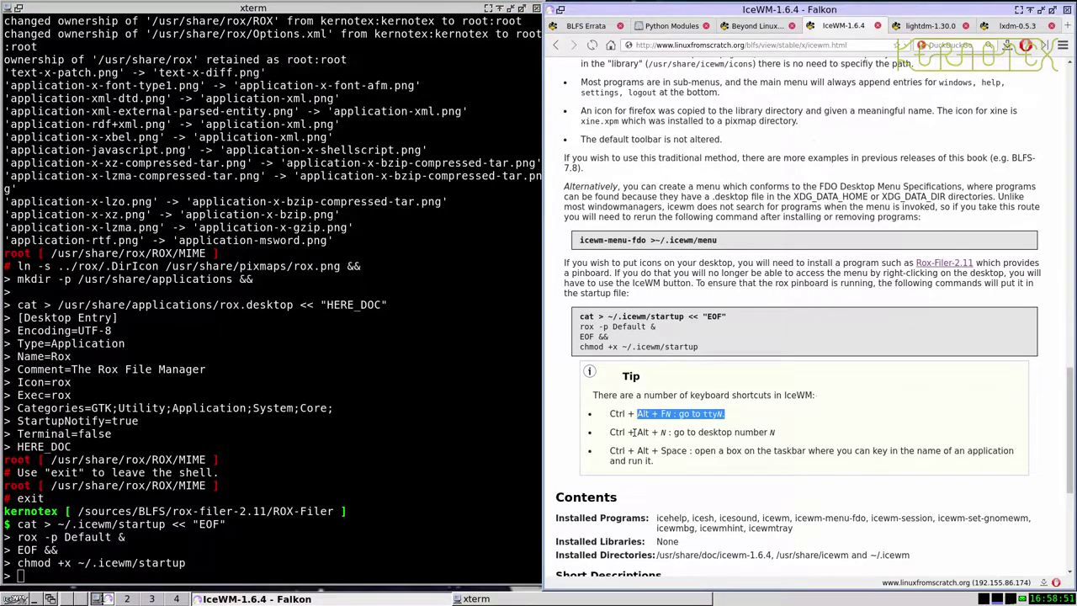
drag(610, 413, 745, 416)
key(ctrl+alt+space)
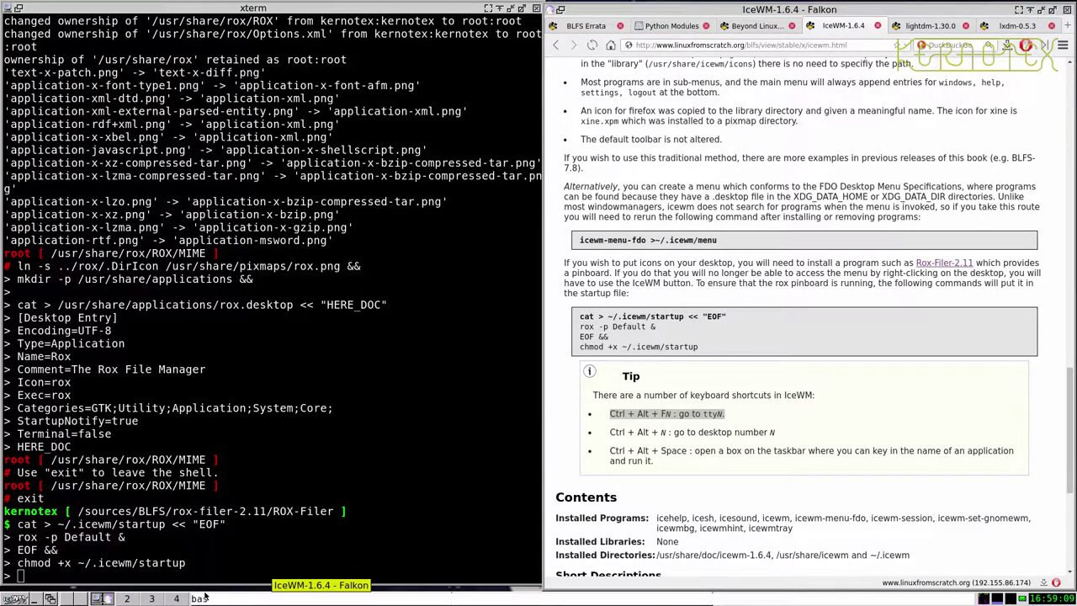
key(Escape)
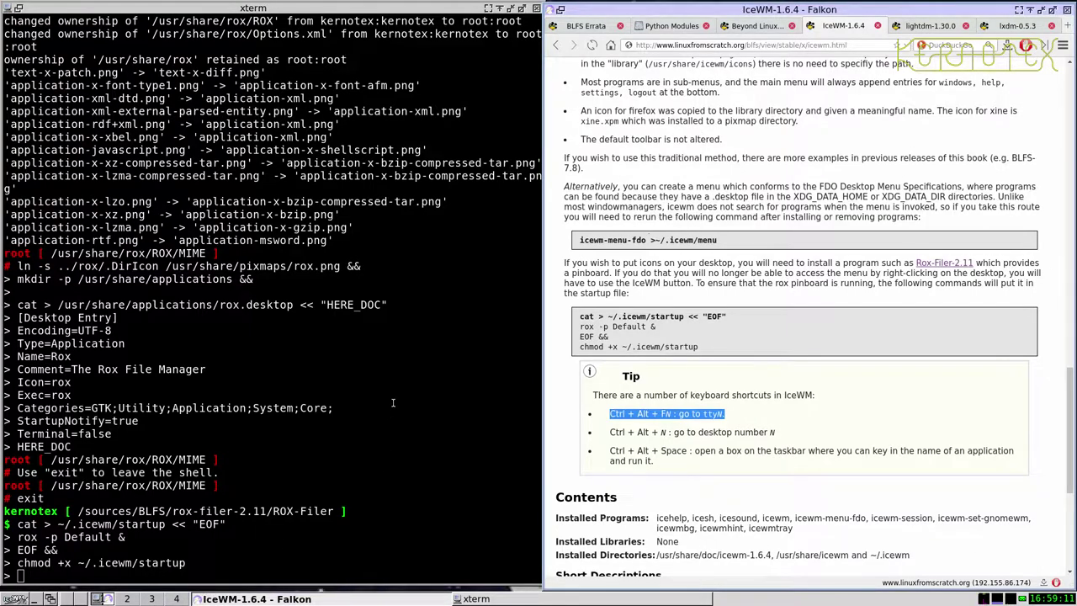
click(398, 598)
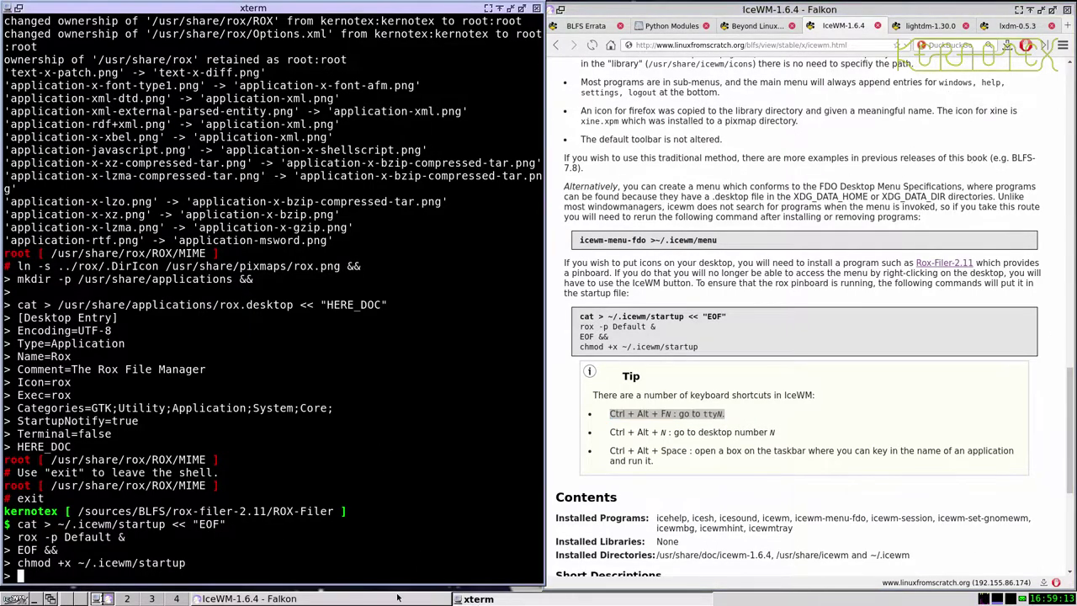
click(277, 598)
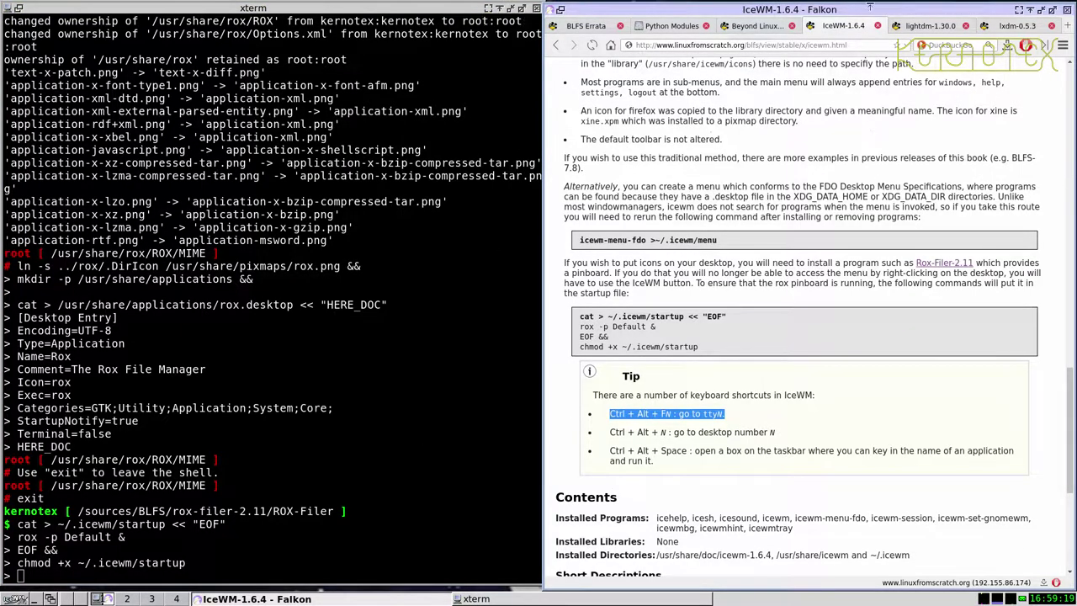
Minimize Falkon and log out of IceWM via the start menu's Logout..., confirming with OK
click(1038, 12)
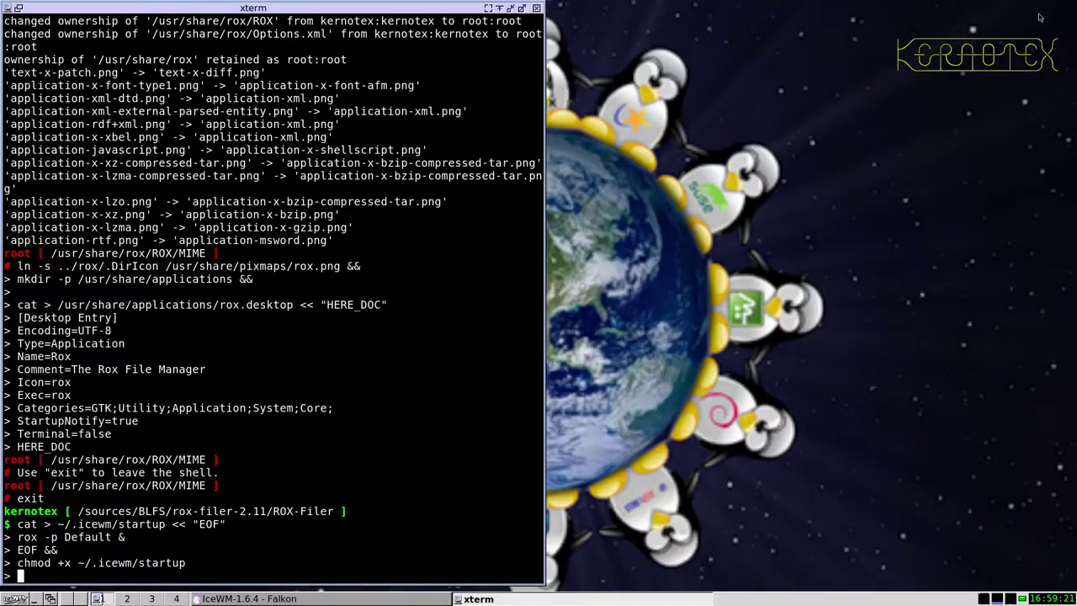
right_click(795, 247)
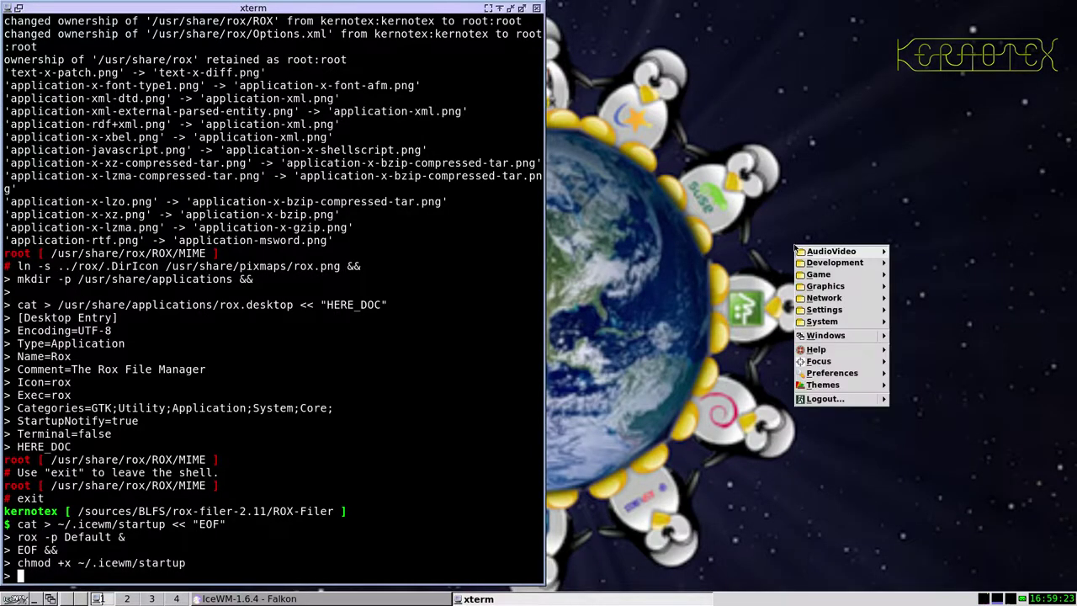
right_click(794, 220)
right_click(794, 192)
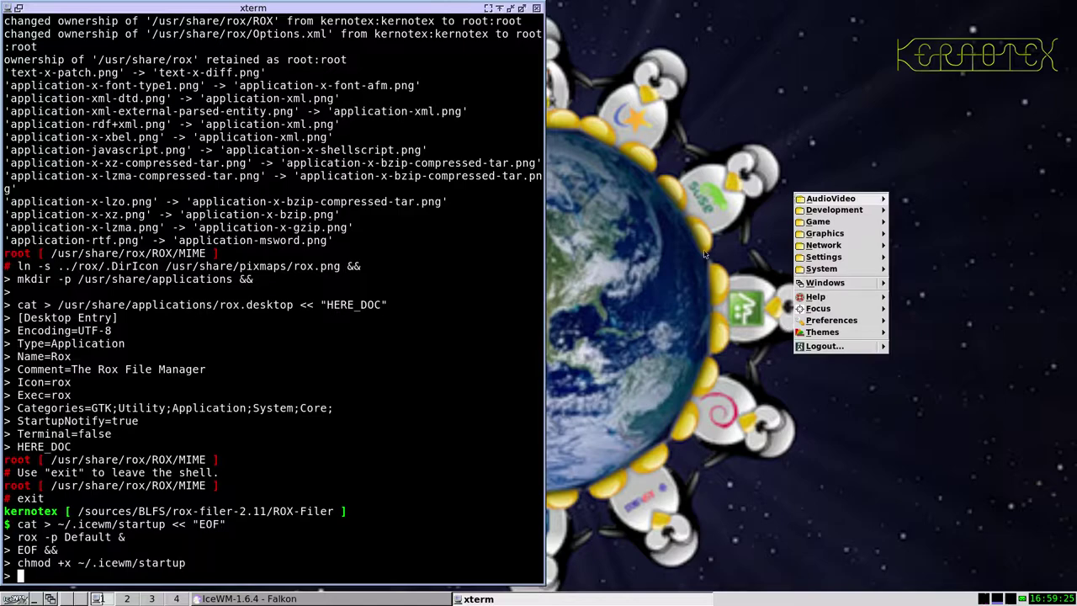
click(615, 446)
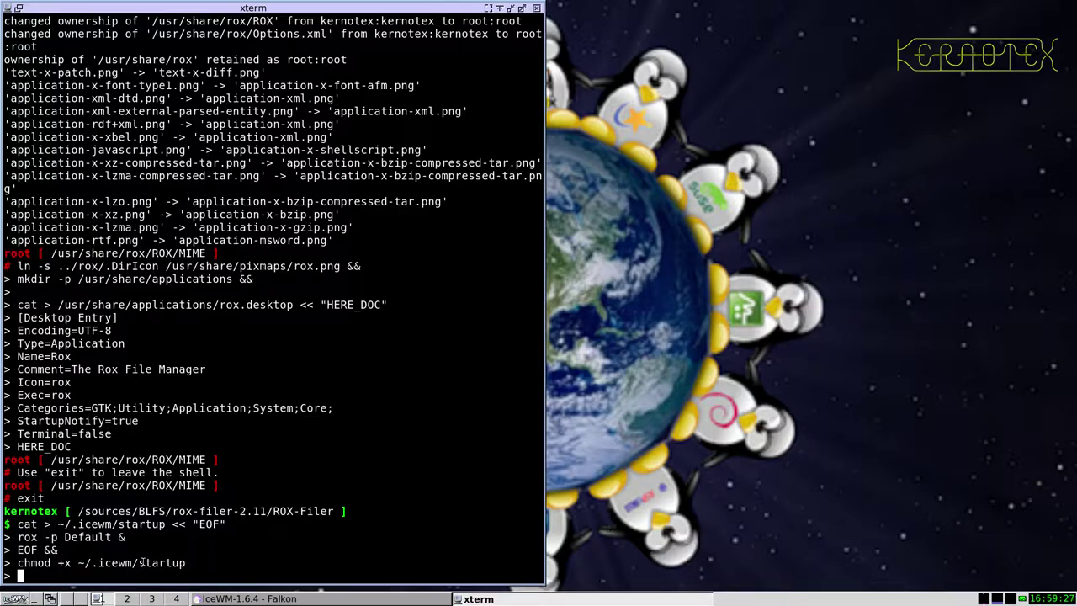
click(32, 592)
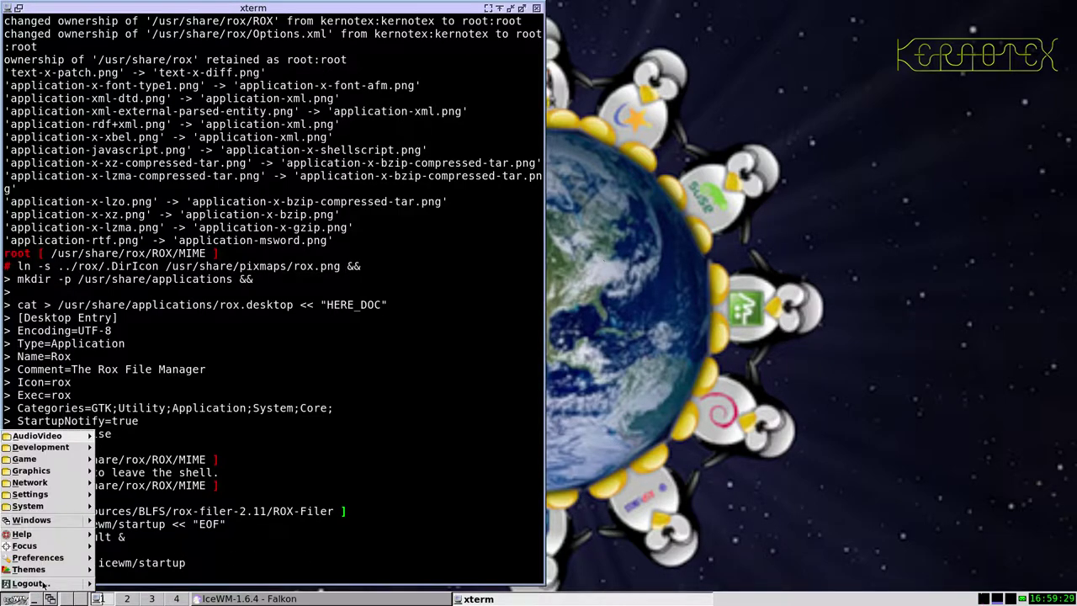
click(32, 583)
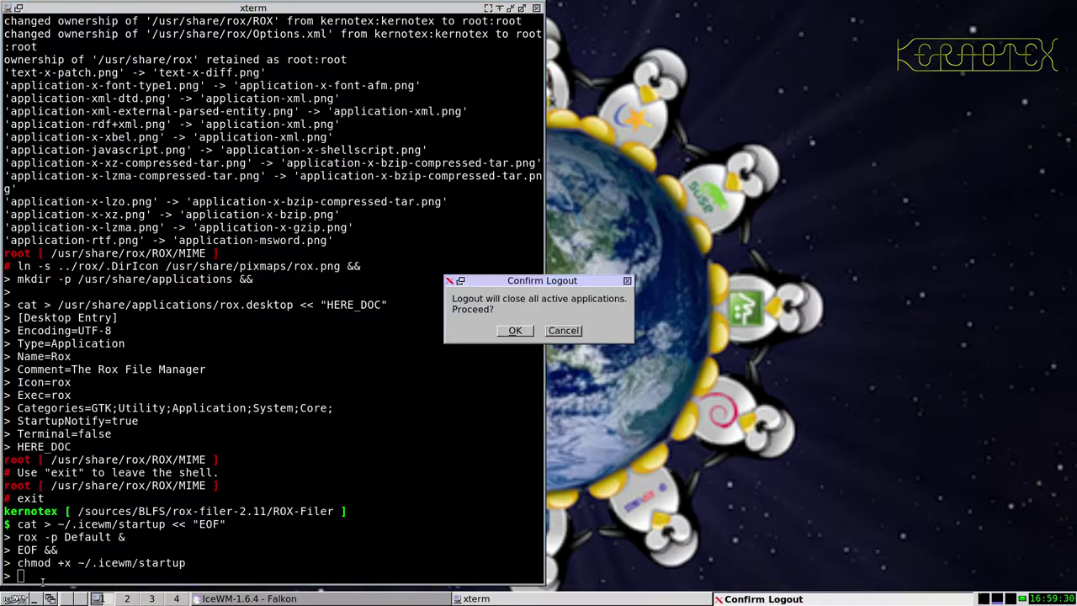
click(508, 330)
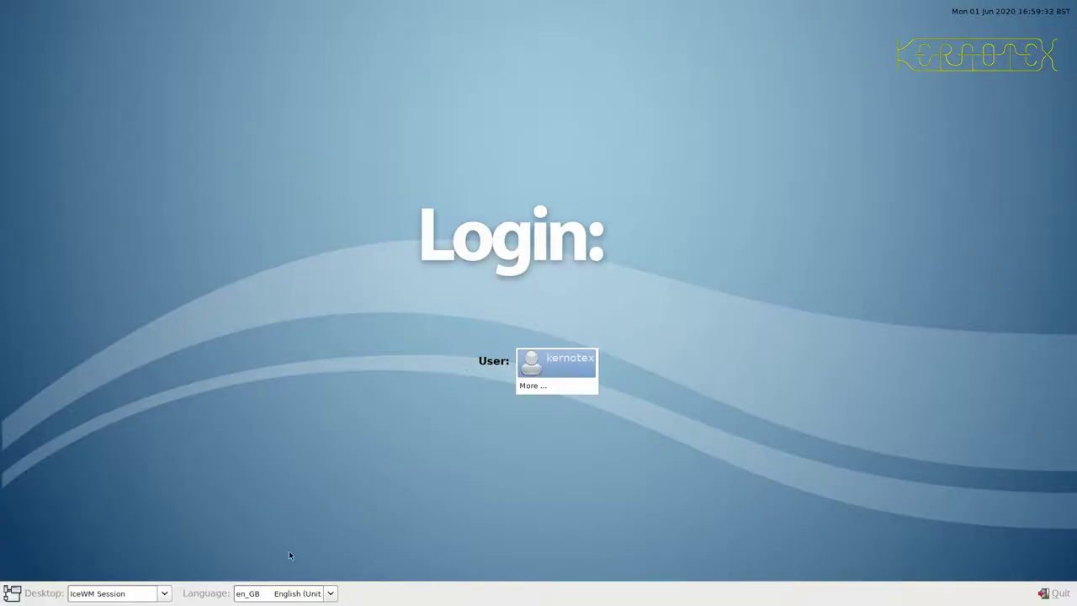
Log back in through LXDM with the user account and bring up the desktop root menu
click(552, 370)
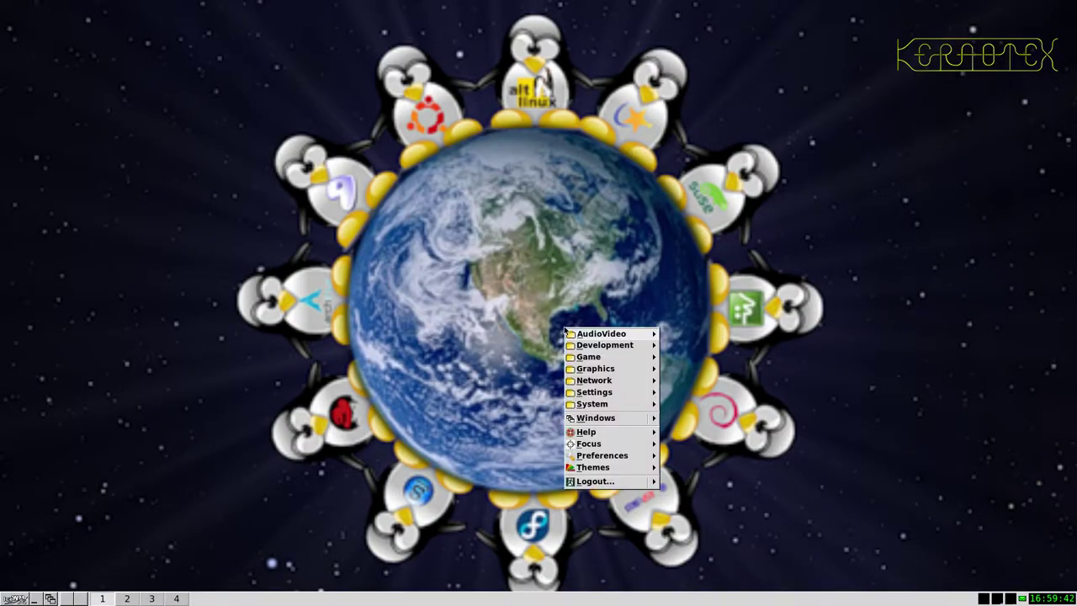
click(479, 352)
right_click(480, 352)
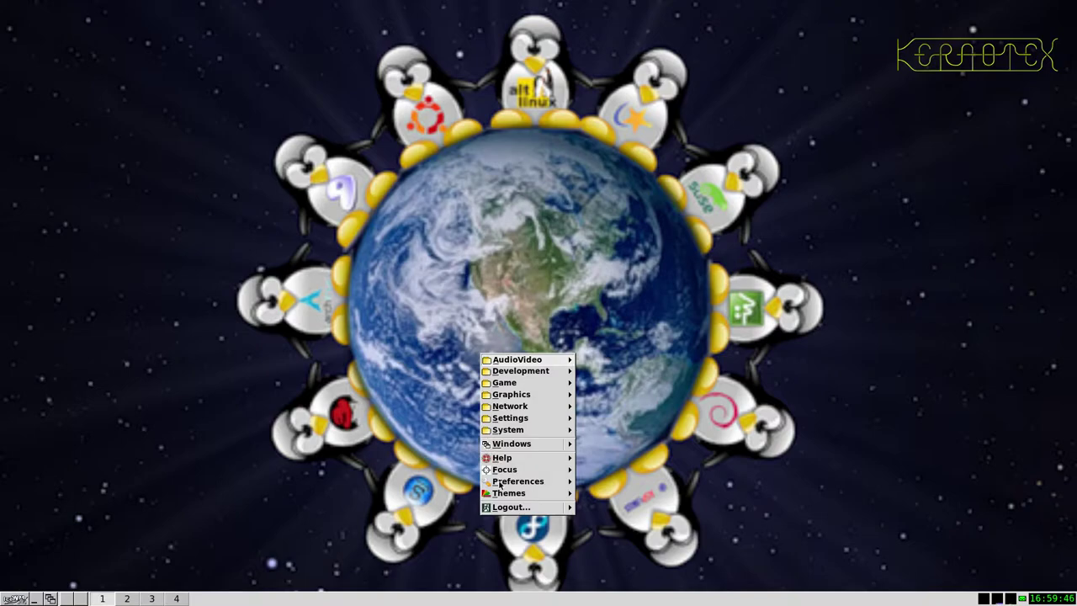
Try the Helix, default and icedesert themes from the desktop menu's Themes submenu
mouse_move(496, 493)
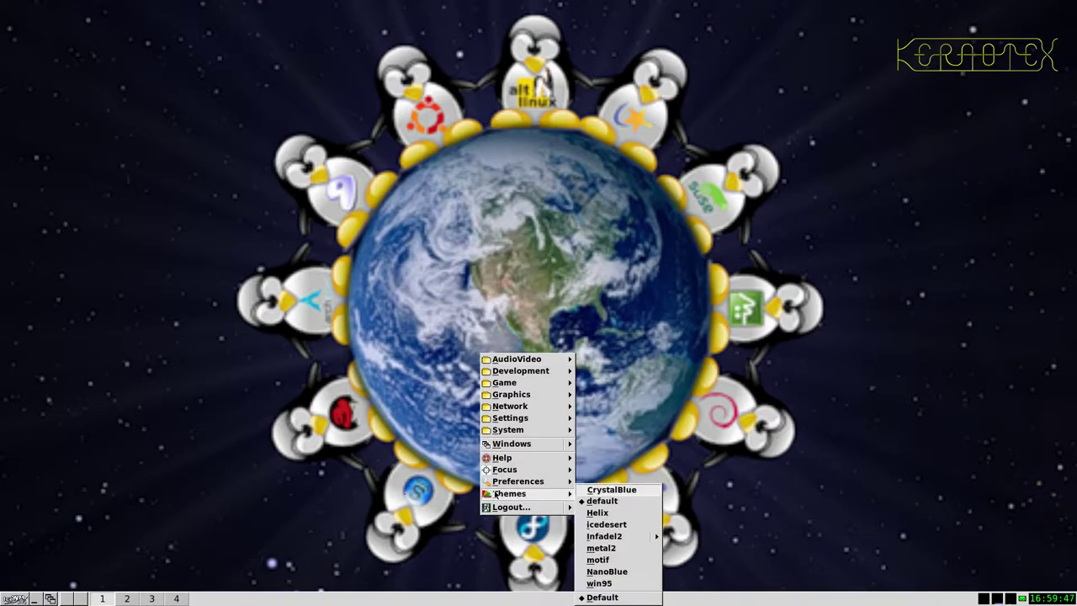
click(607, 512)
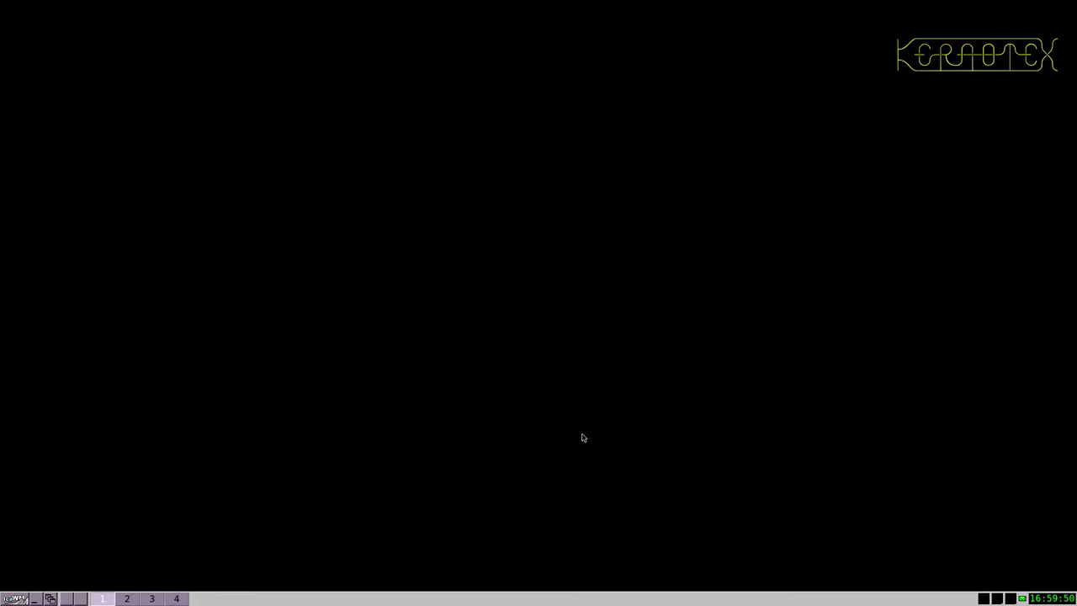
right_click(565, 413)
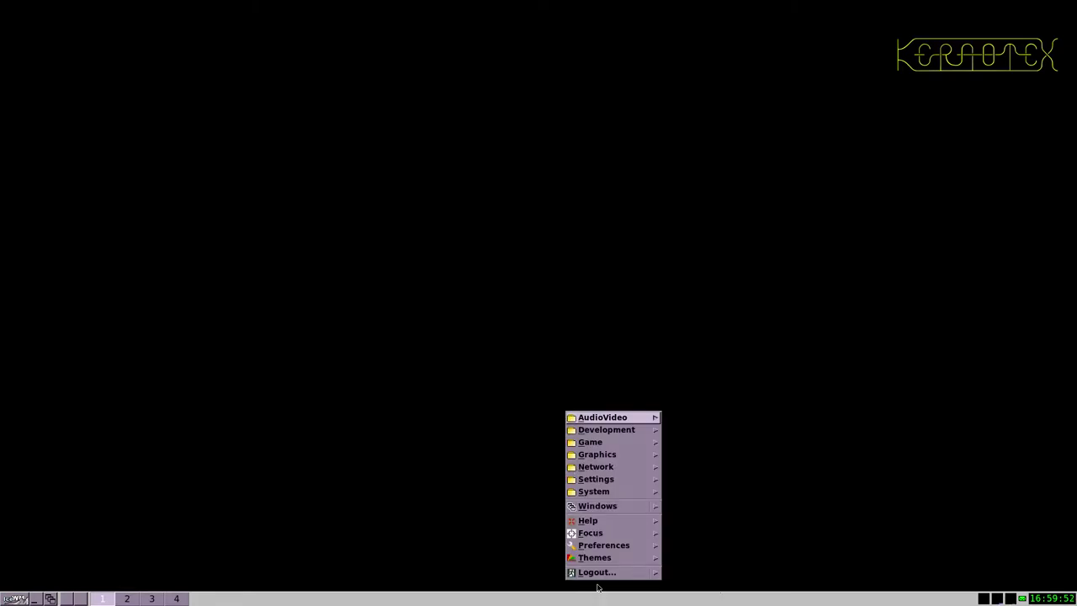
mouse_move(608, 561)
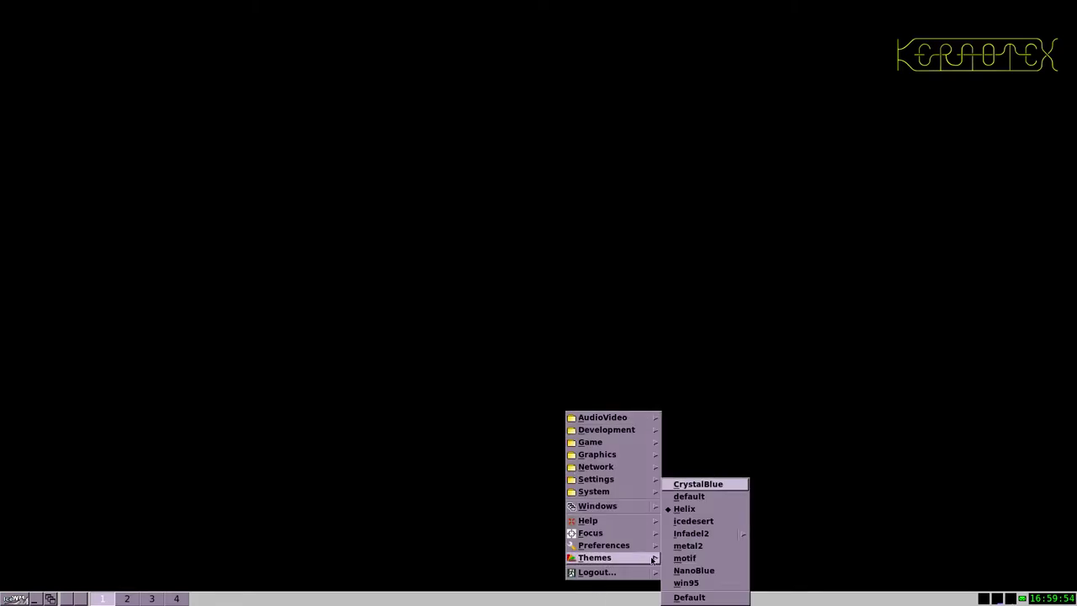
click(691, 495)
right_click(672, 490)
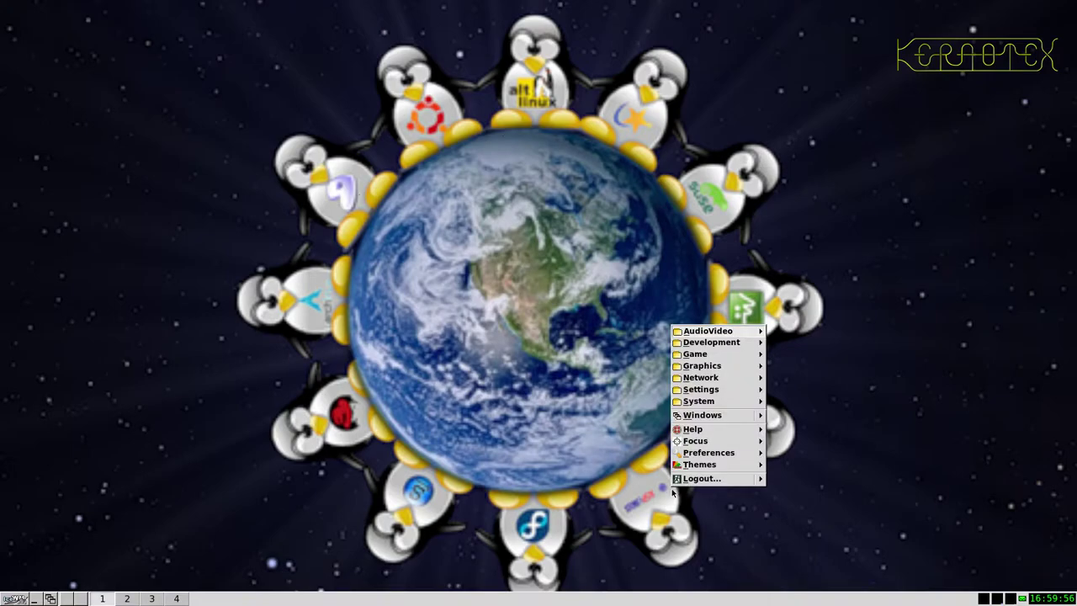
mouse_move(747, 462)
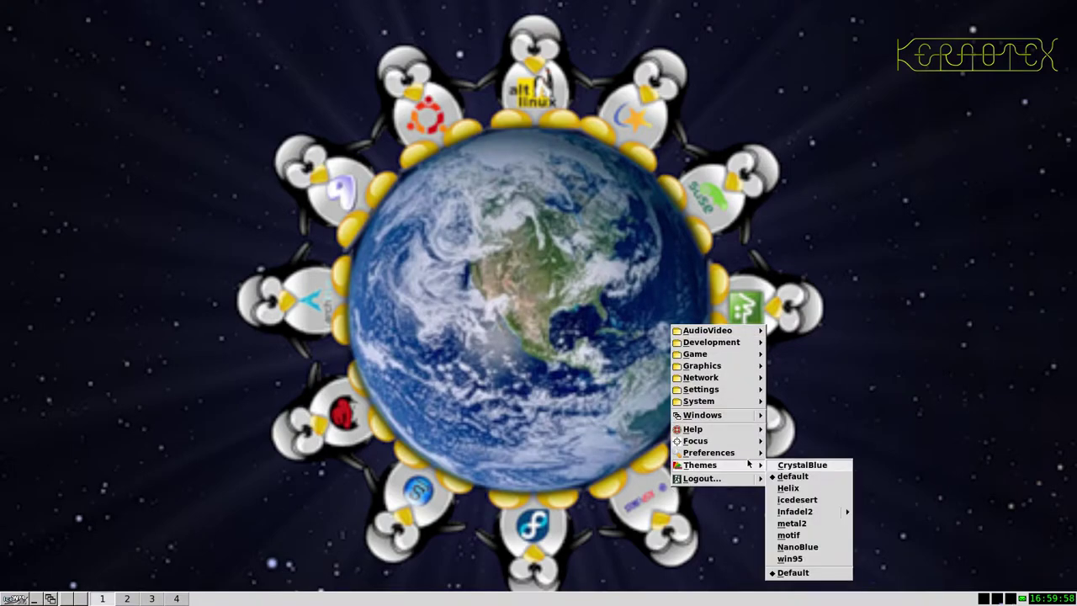
click(795, 504)
Switch through Infadel2 and metal2 to a further theme that leaves a black desktop
right_click(602, 436)
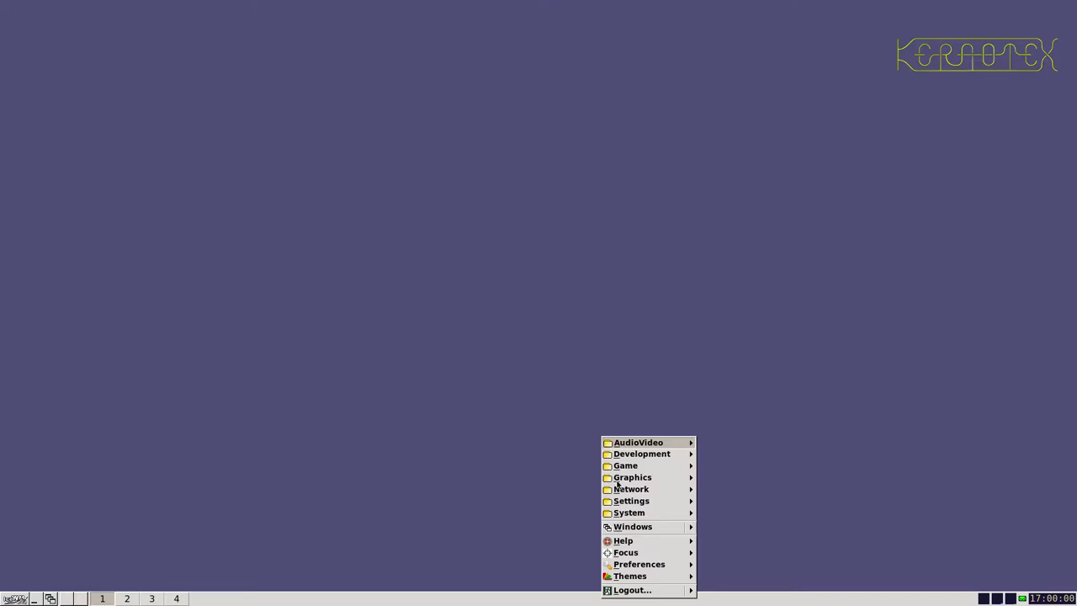
mouse_move(631, 576)
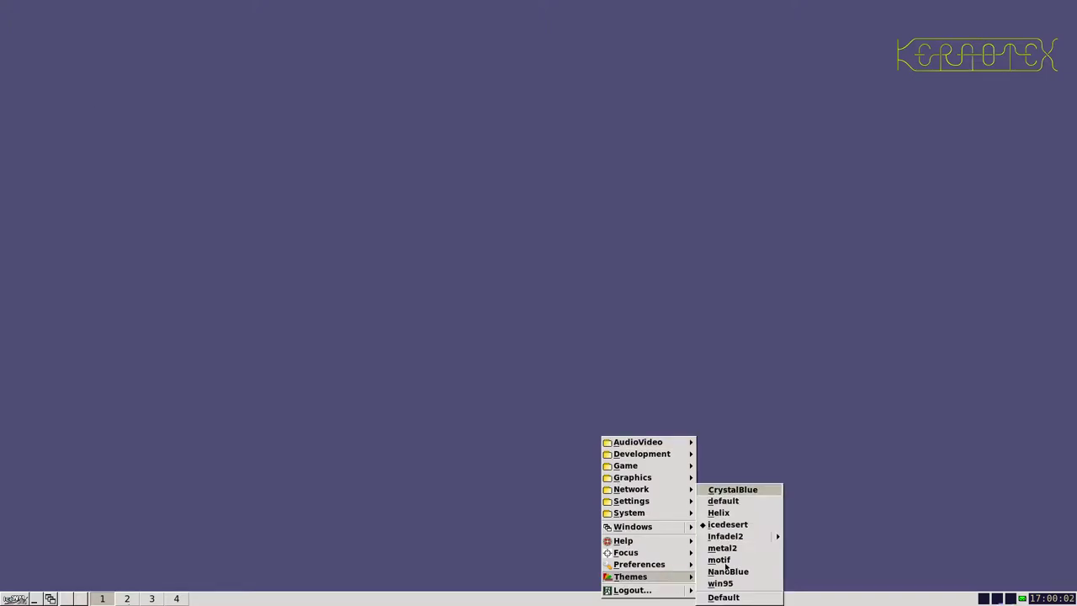
click(741, 540)
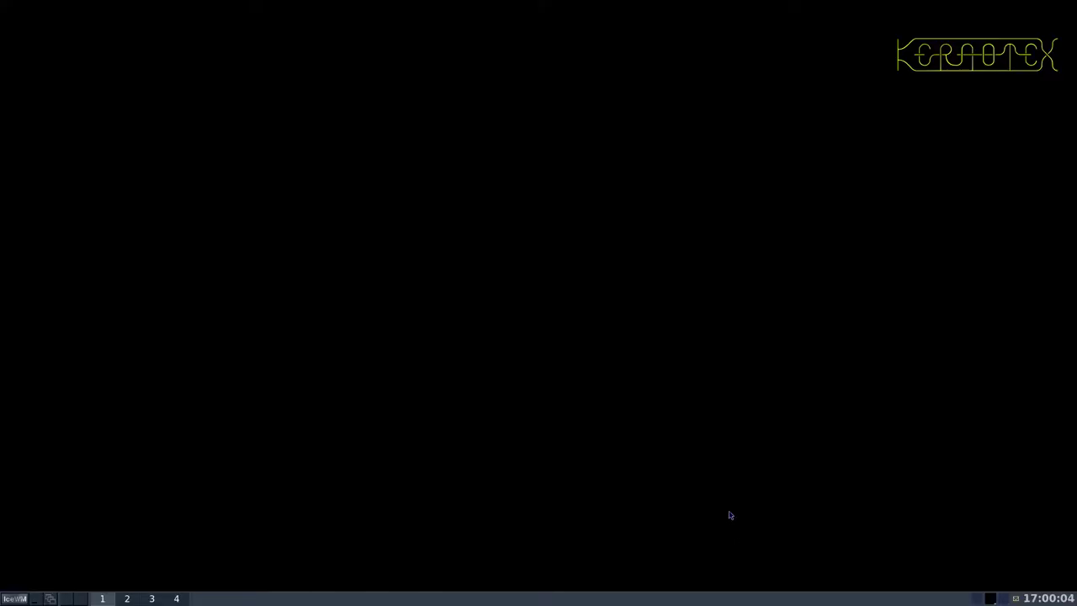
right_click(728, 512)
mouse_move(751, 491)
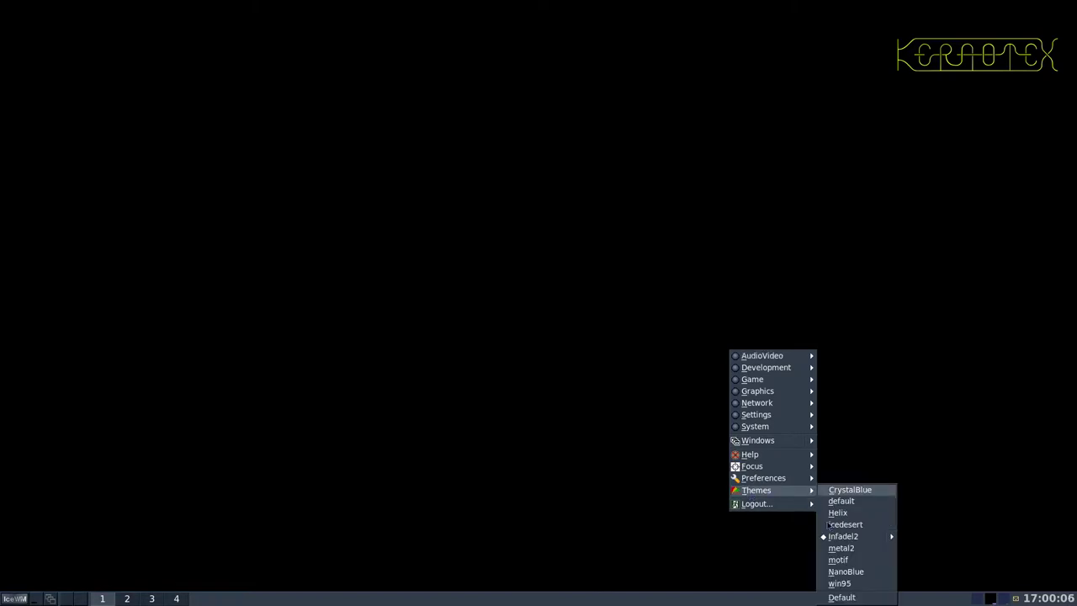
click(834, 548)
right_click(551, 439)
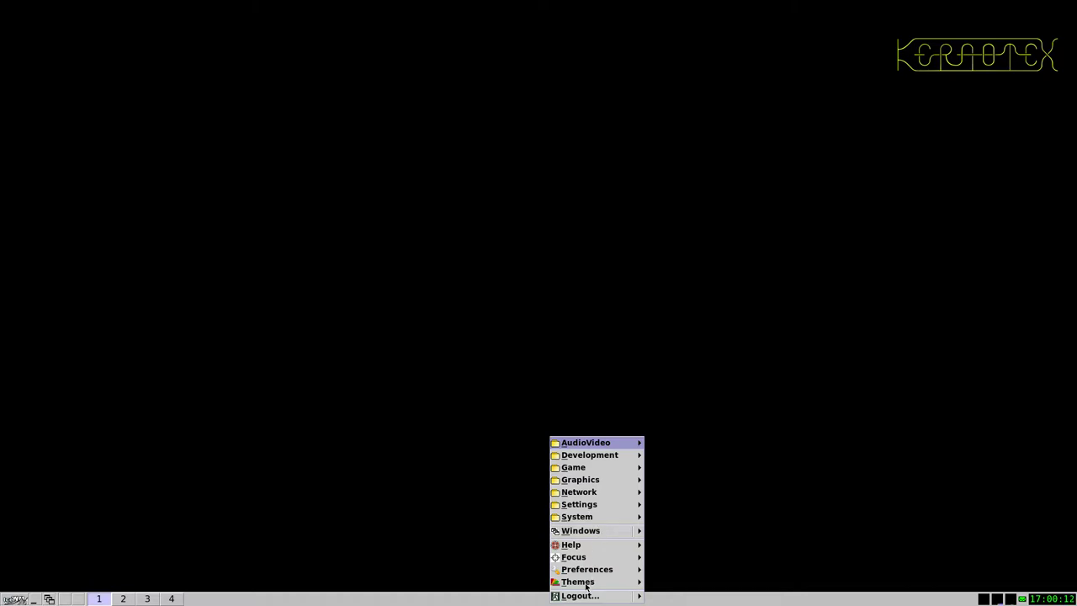
mouse_move(586, 587)
click(678, 562)
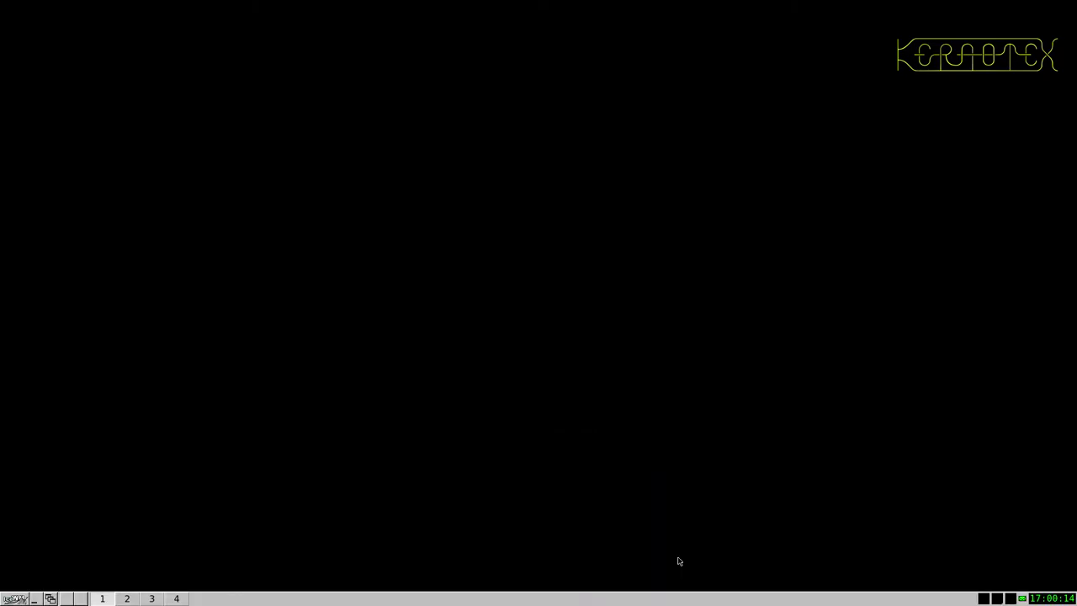
right_click(606, 471)
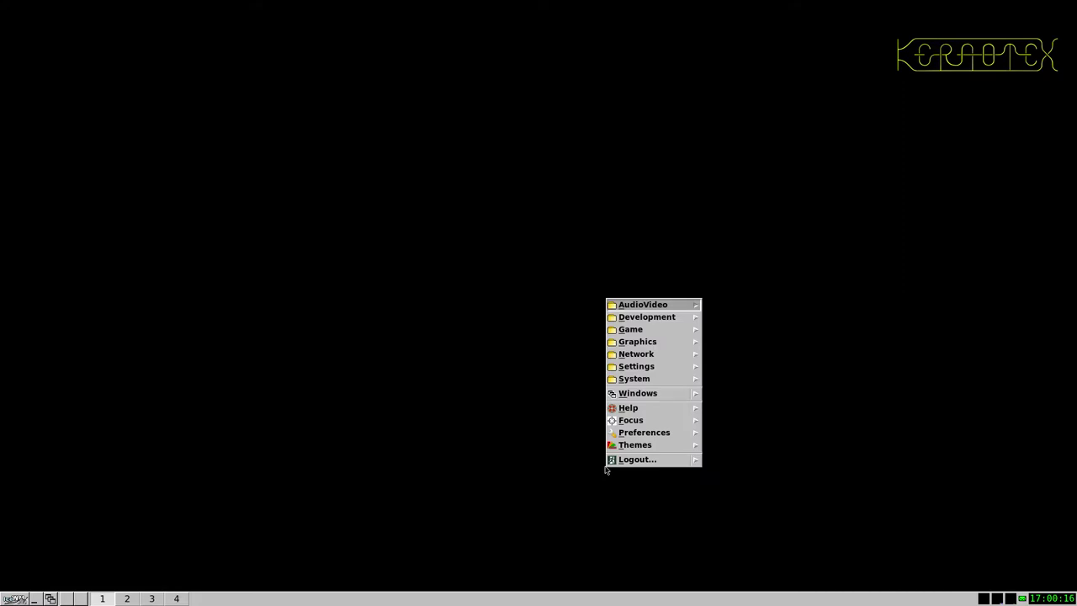
Launch Falkon from Network > WebBrowser in the main application menu
click(10, 597)
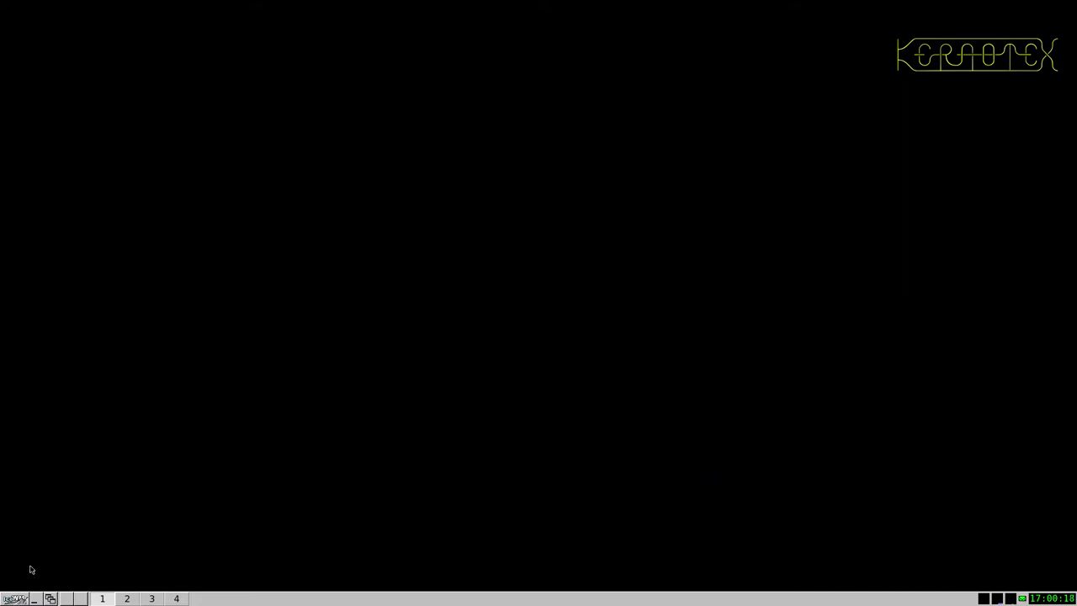
click(21, 599)
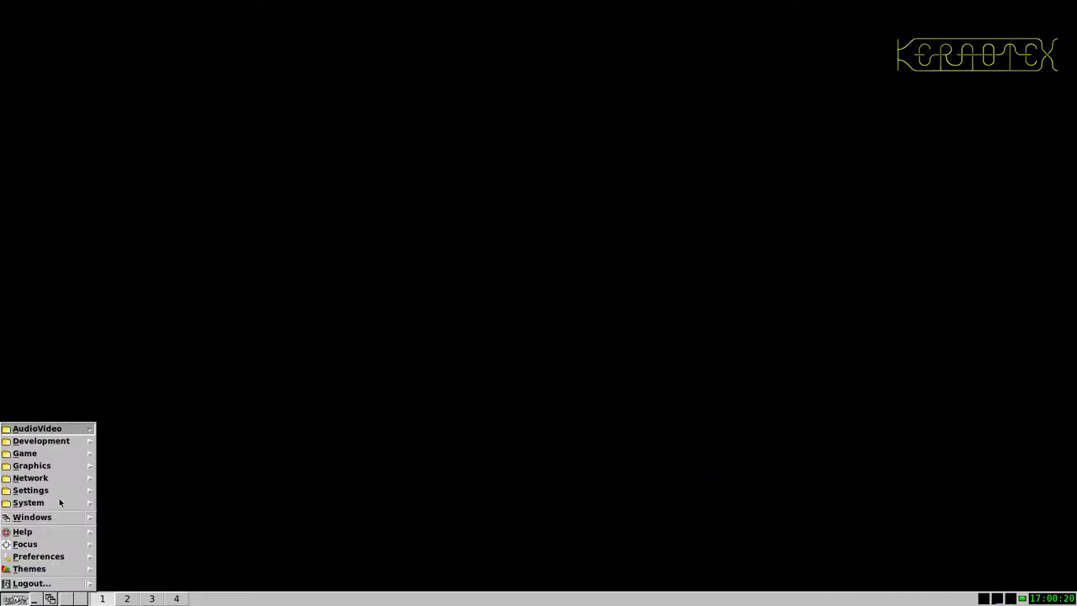
mouse_move(59, 478)
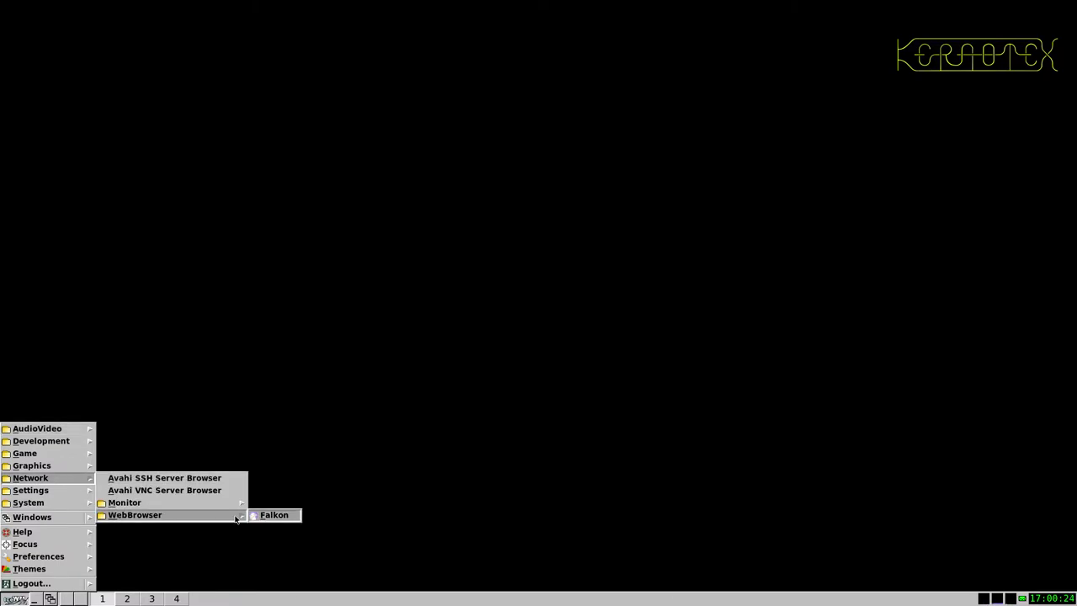
click(261, 516)
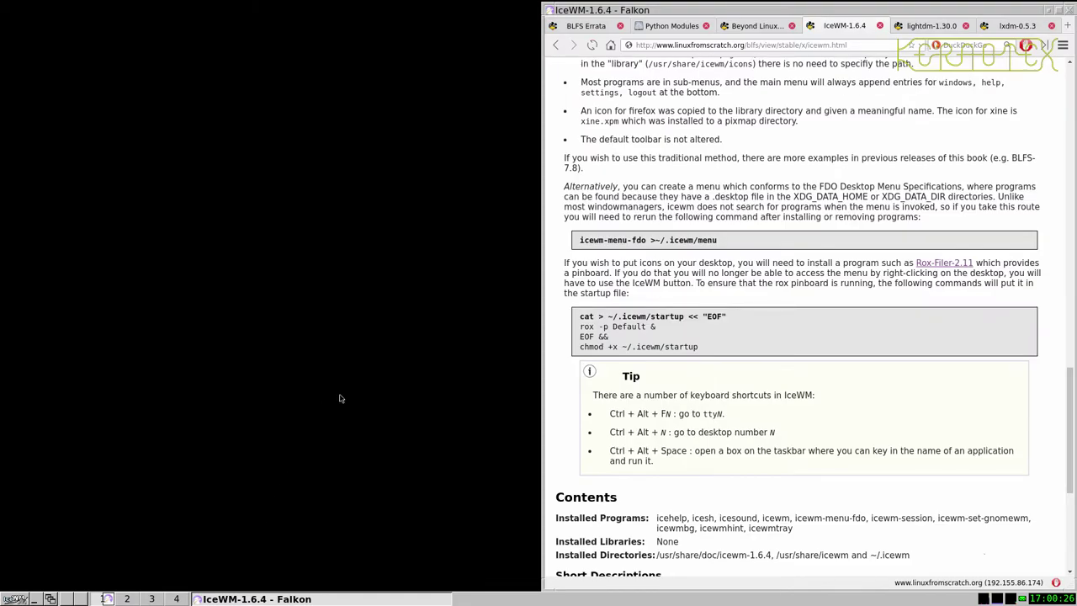
Apply NanoBlue, then try the win95 and CrystalBlue themes
right_click(424, 181)
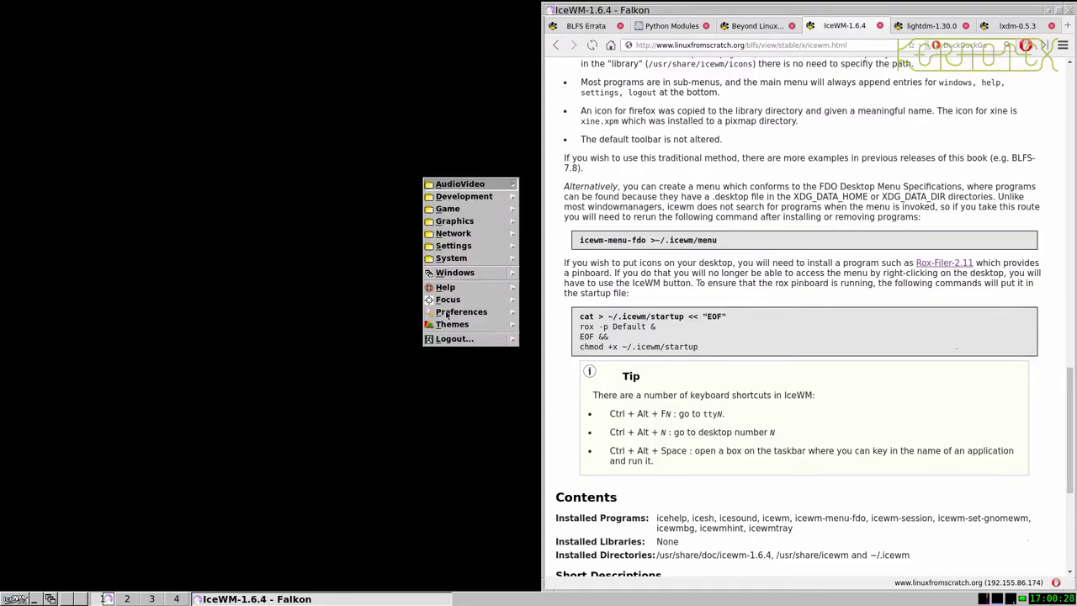
mouse_move(449, 325)
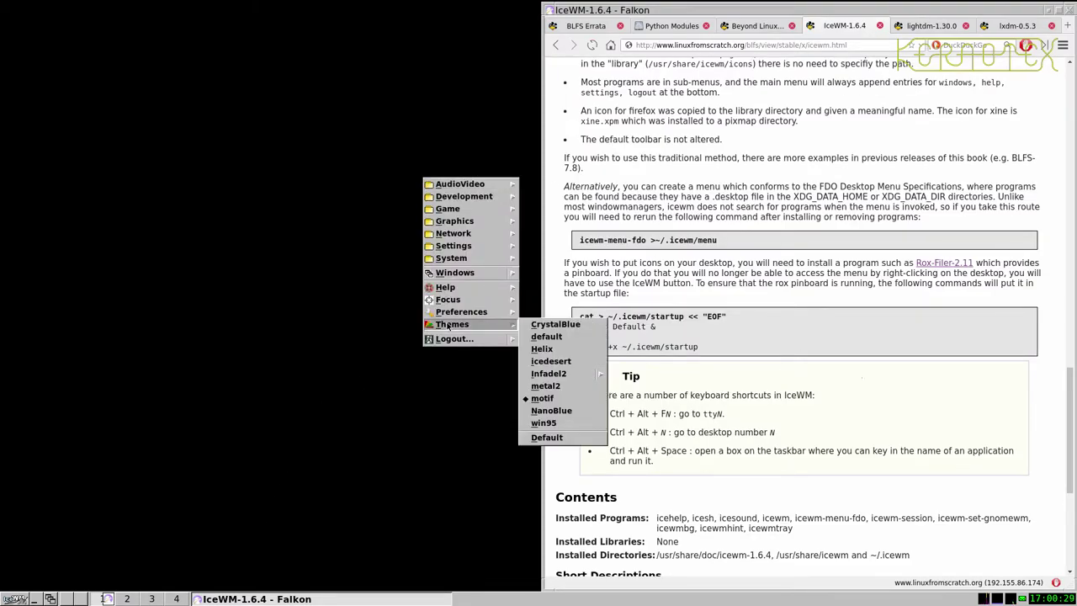
click(549, 411)
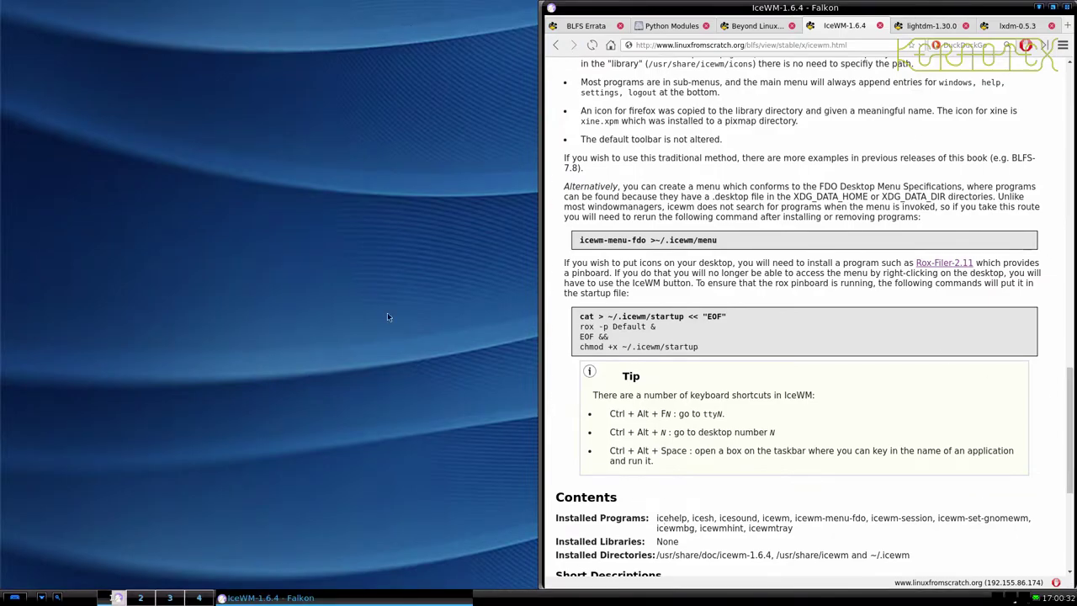
right_click(313, 424)
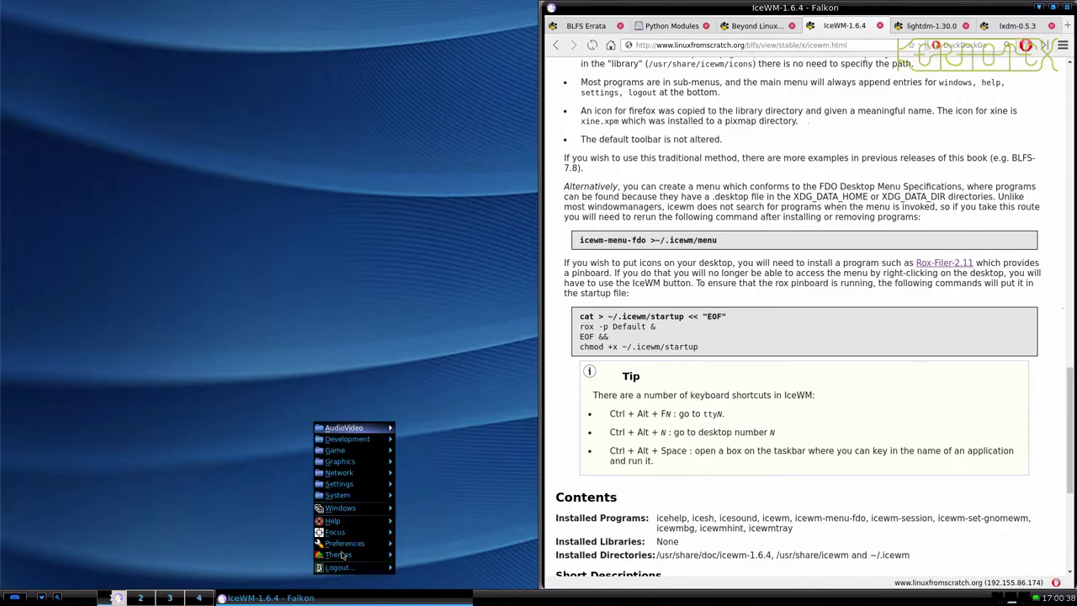
mouse_move(364, 557)
click(425, 587)
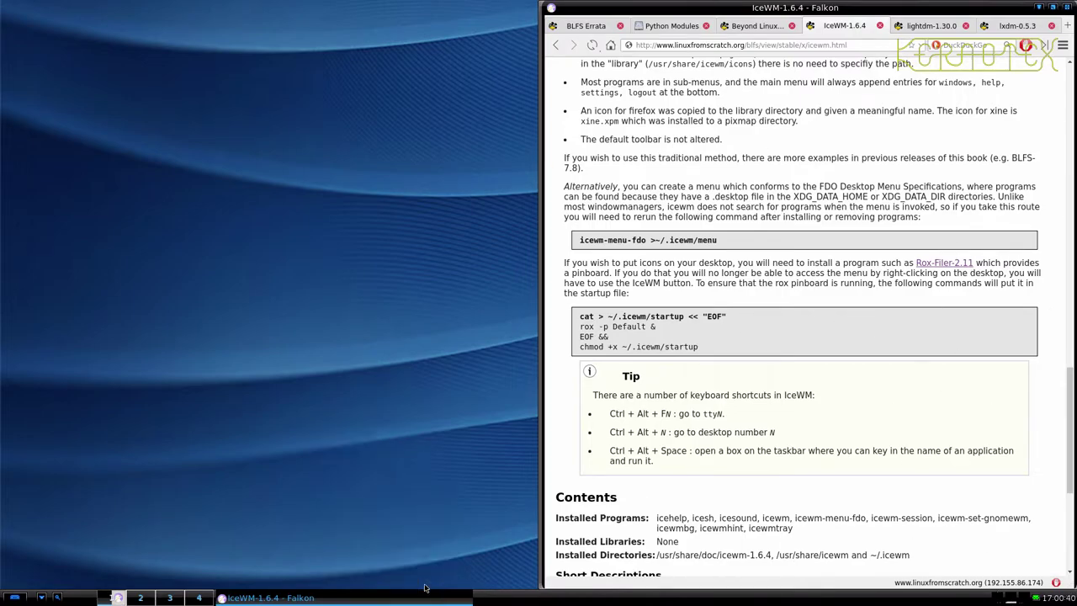
right_click(377, 351)
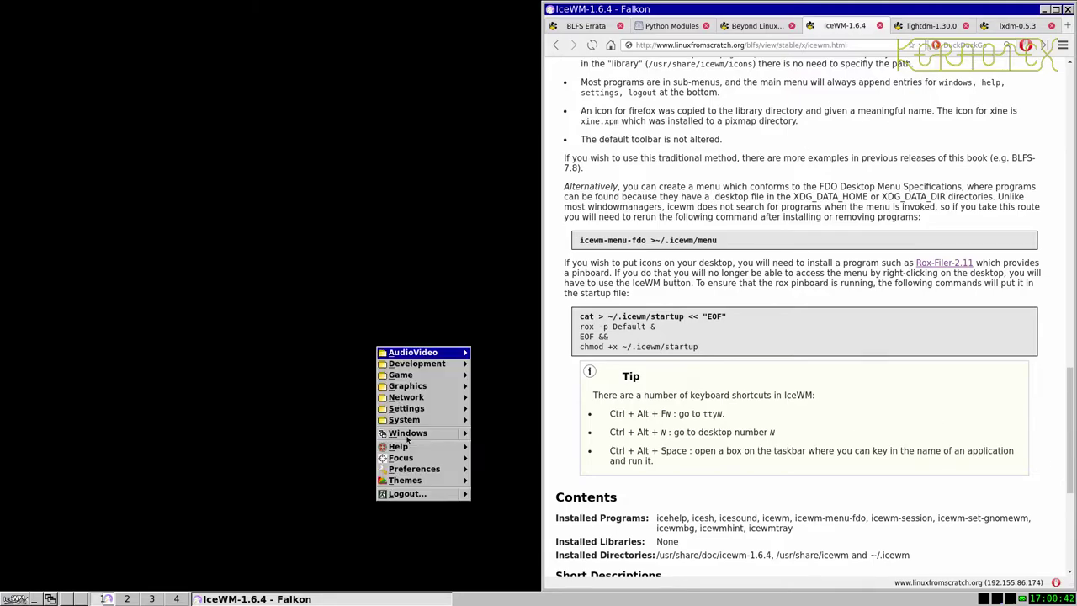
mouse_move(426, 483)
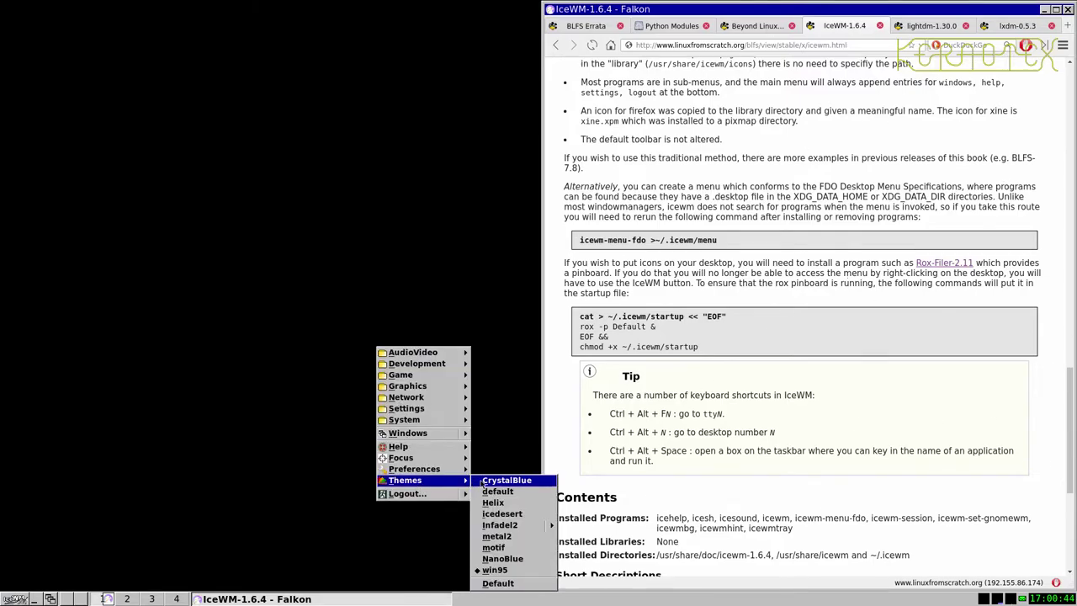
click(478, 484)
Try the default theme, then settle back on NanoBlue
right_click(326, 439)
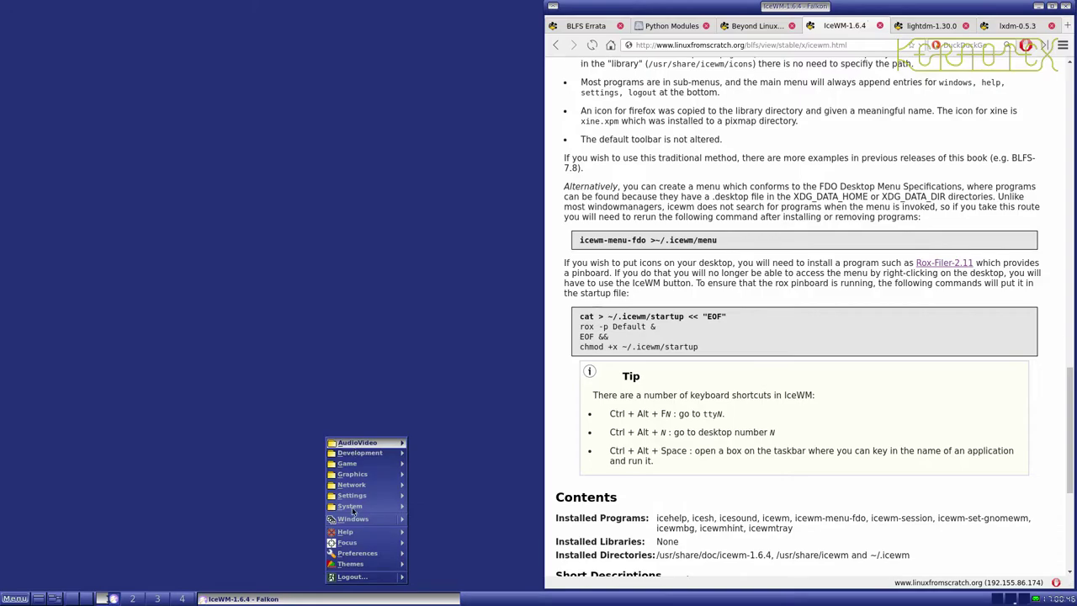
mouse_move(352, 563)
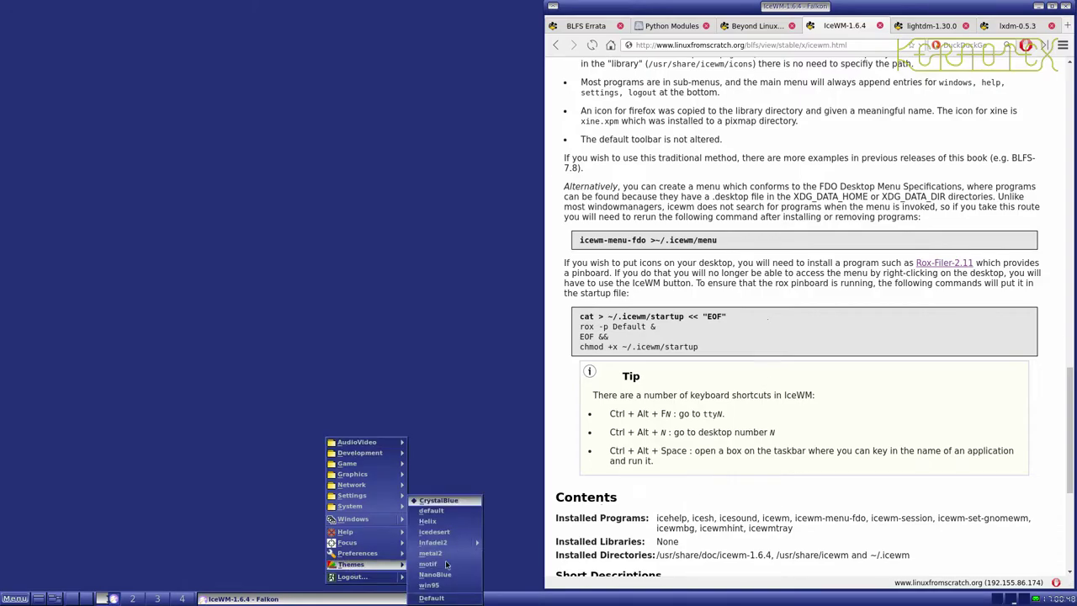
click(440, 513)
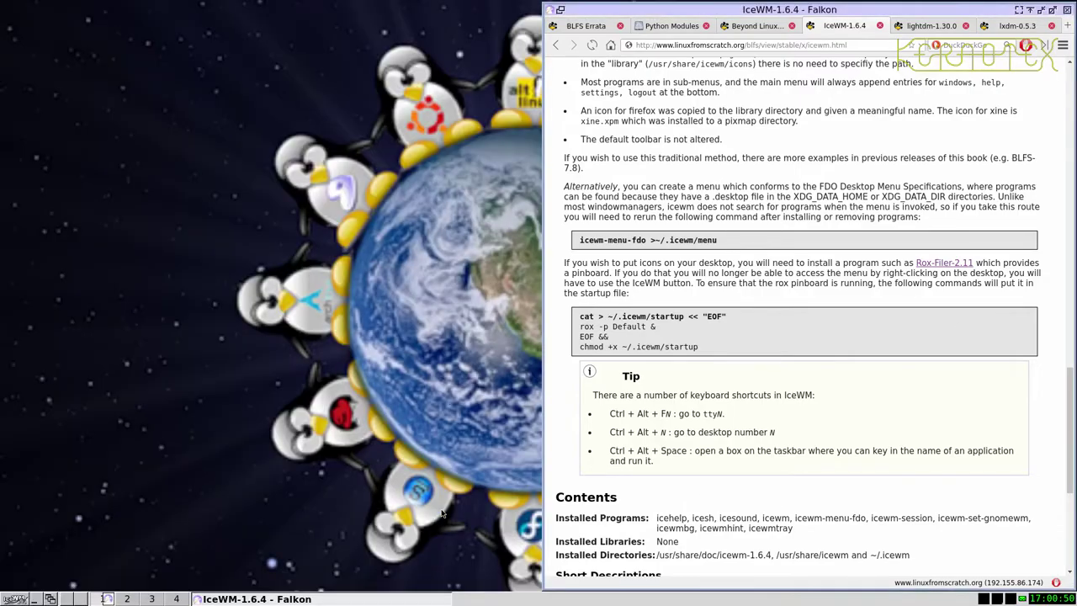
right_click(349, 462)
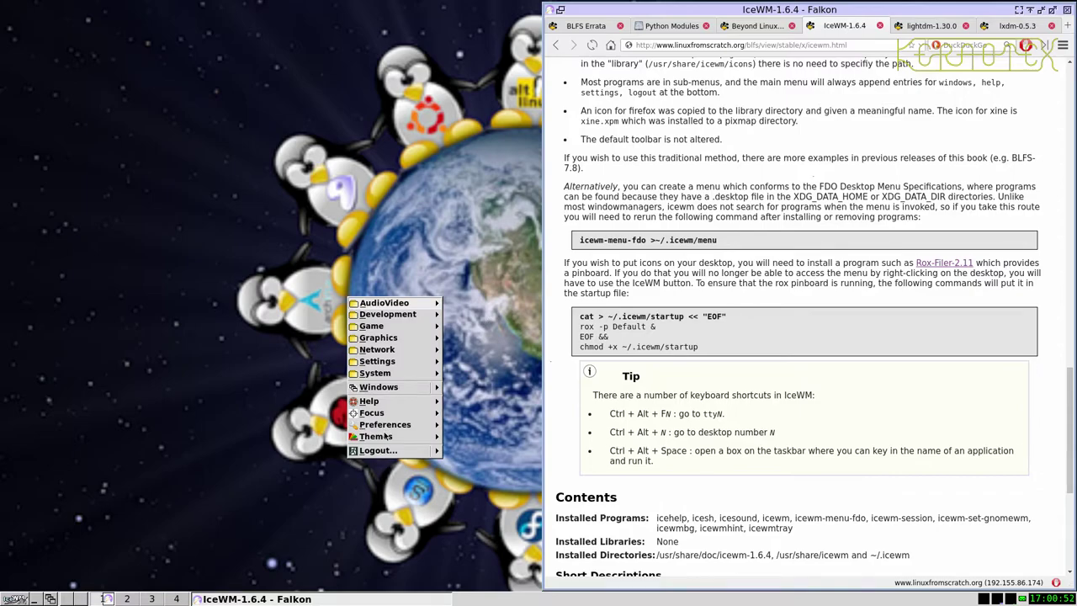
mouse_move(385, 437)
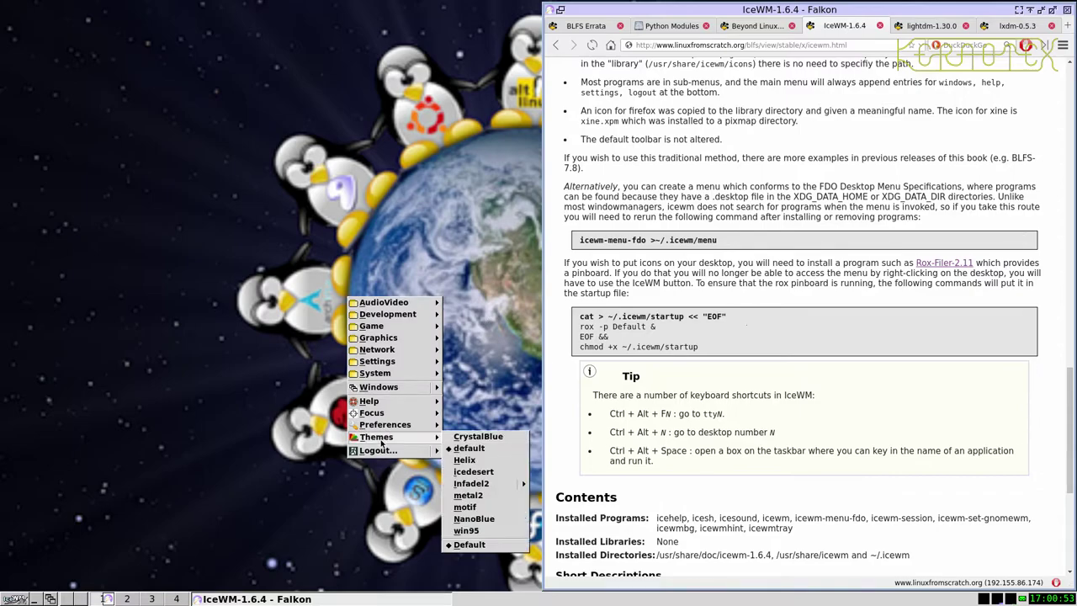
click(464, 519)
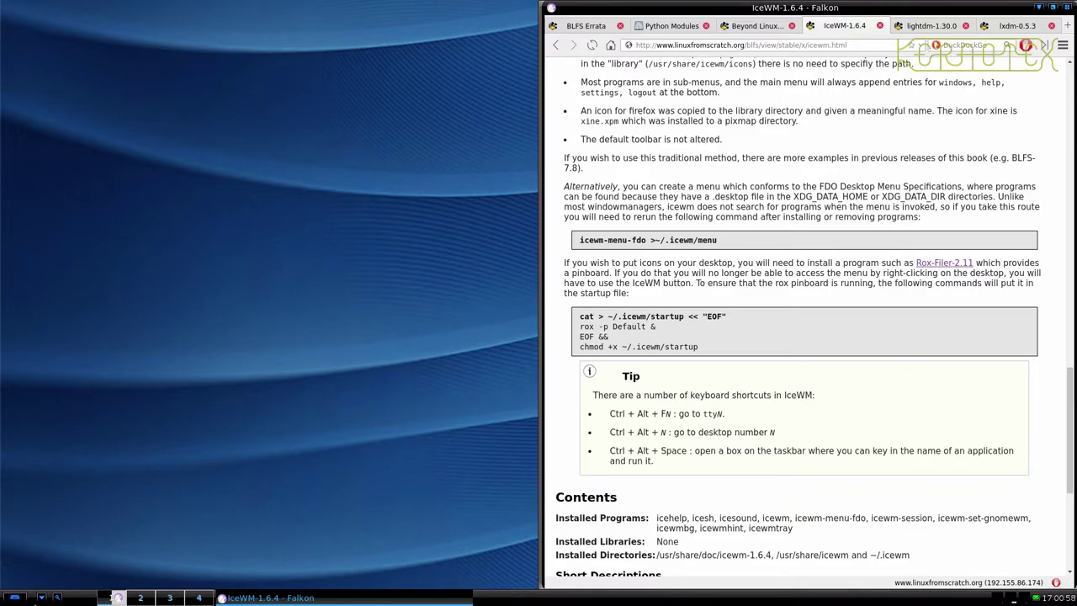
Launch a new XTerm from System > TerminalEmulator and enlarge its window
click(18, 597)
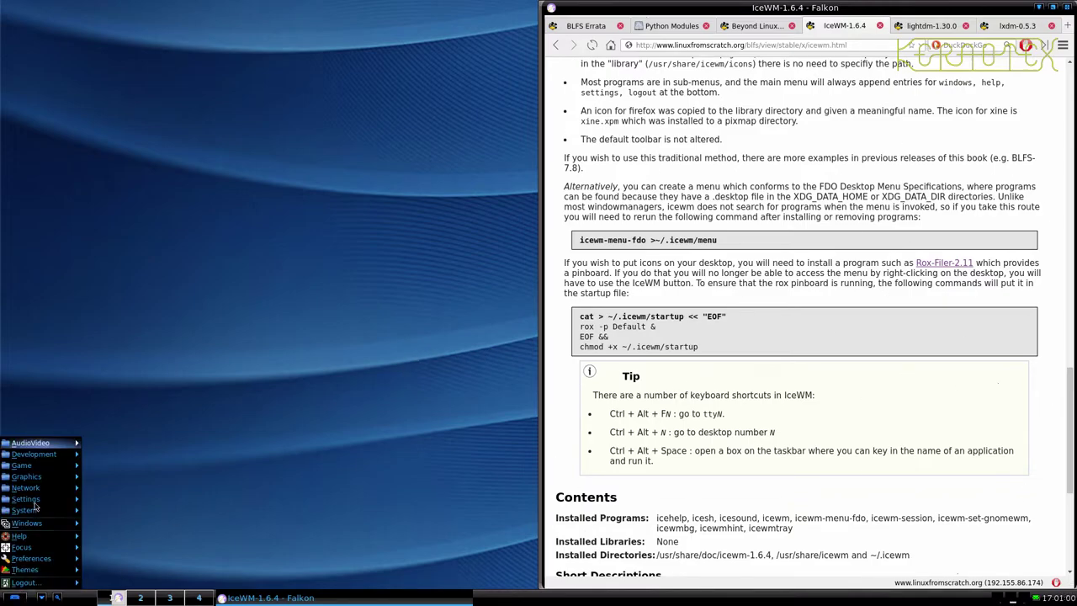
mouse_move(35, 511)
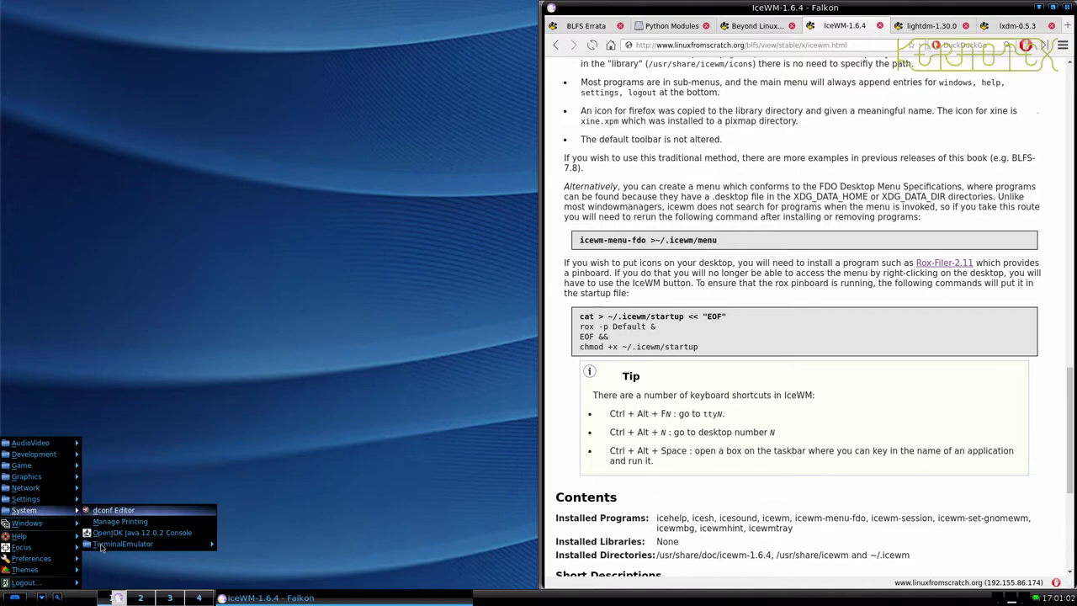
mouse_move(101, 547)
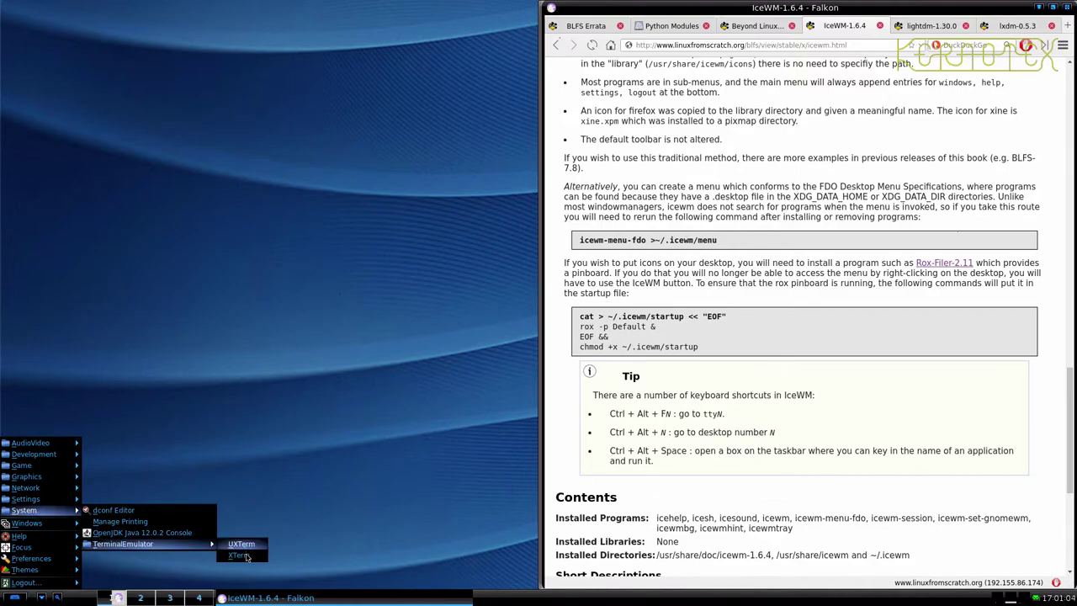
click(245, 552)
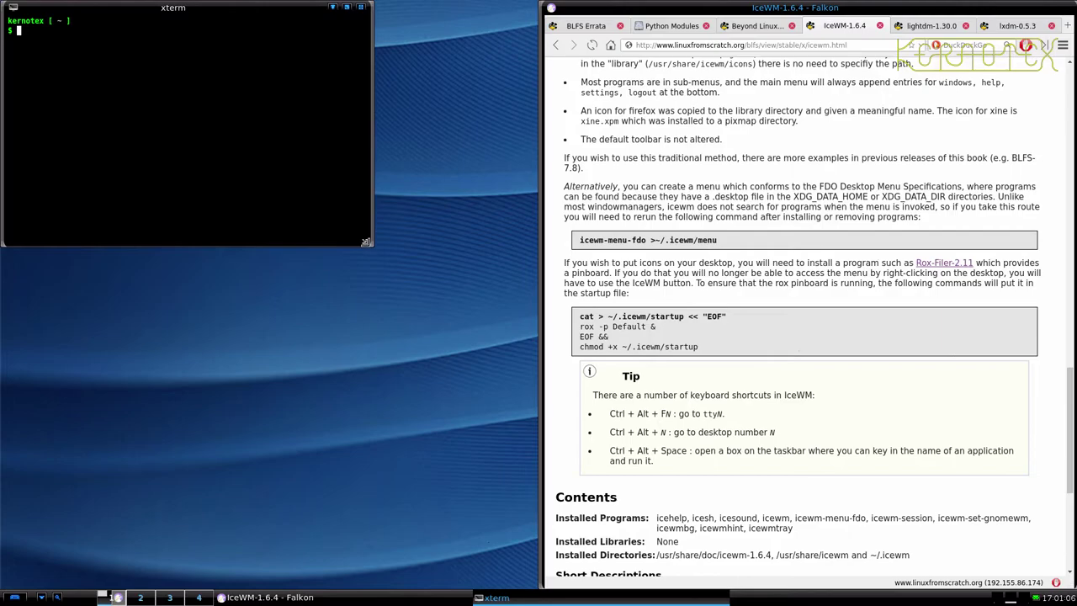
drag(371, 244, 342, 179)
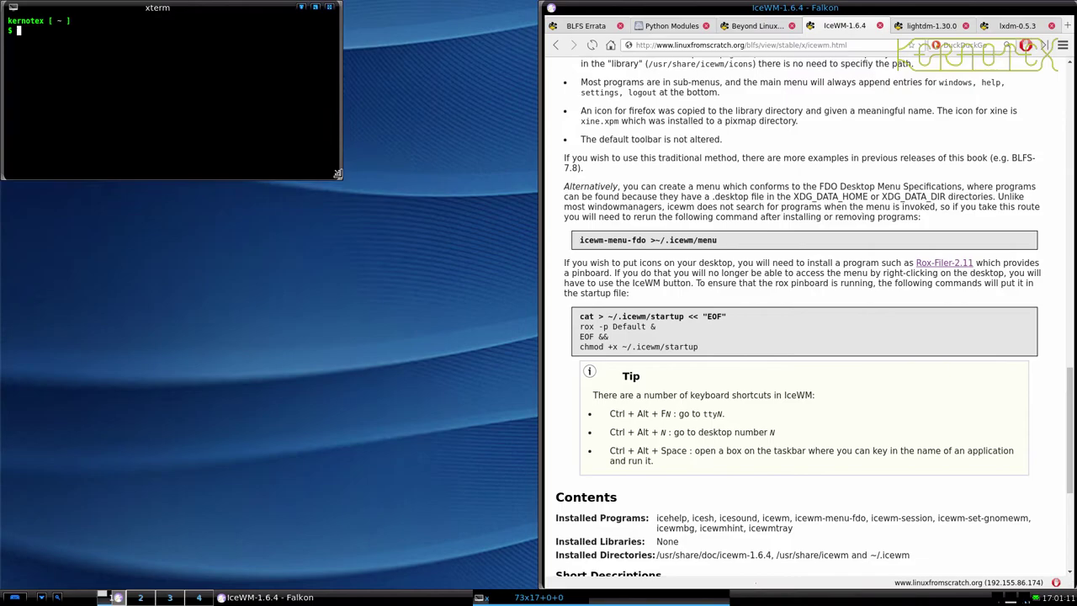
Switch xterm to a larger VT font and stretch it over the left half
ctrl+right_click(92, 74)
ctrl+right_click(95, 81)
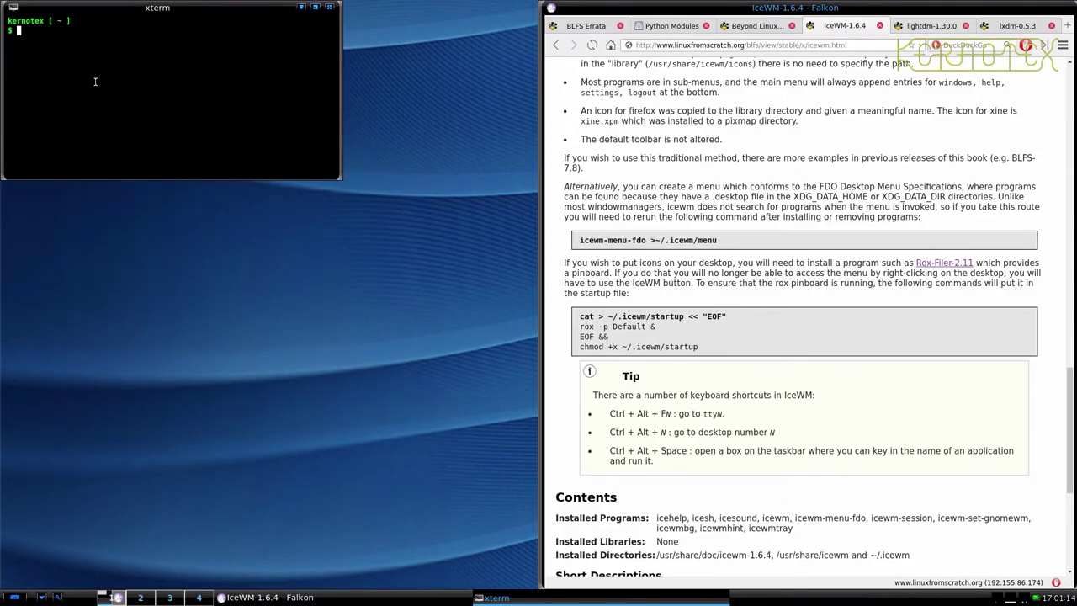
ctrl+right_click(95, 81)
click(91, 144)
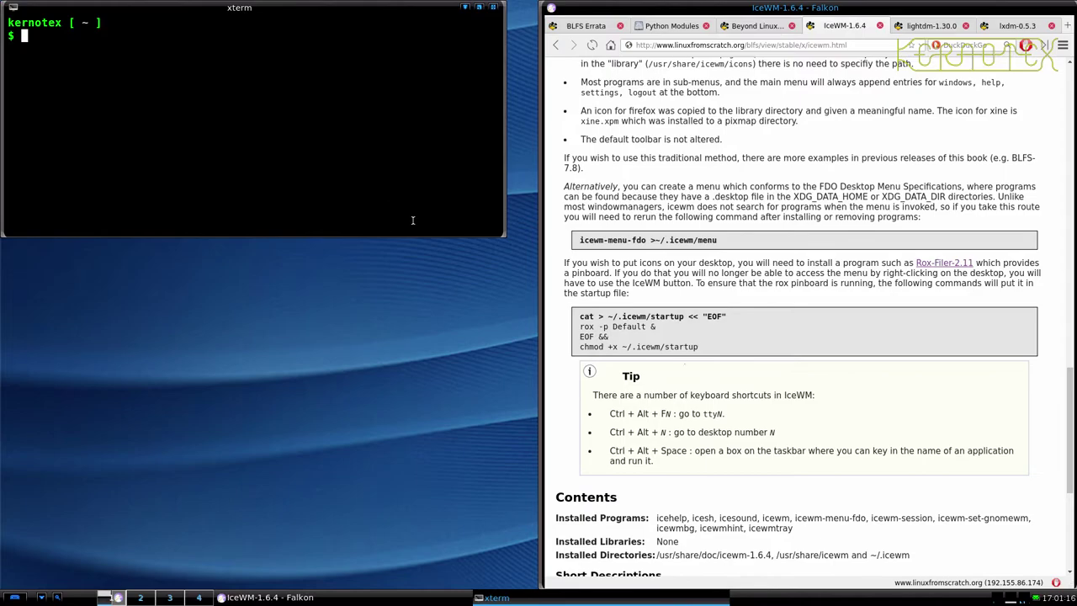
drag(503, 235, 532, 584)
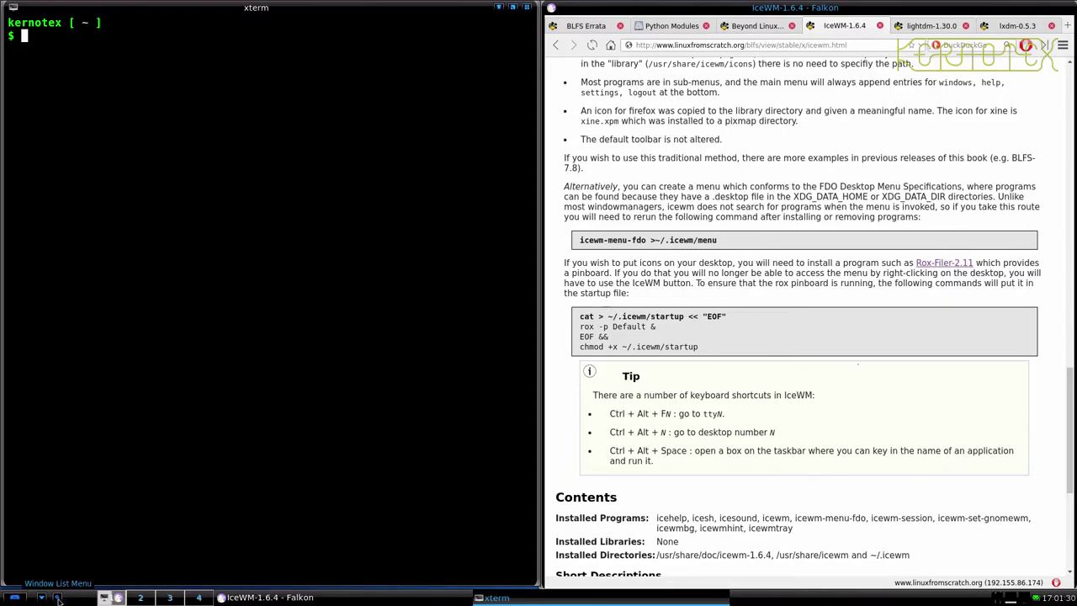
click(143, 598)
click(169, 598)
click(199, 598)
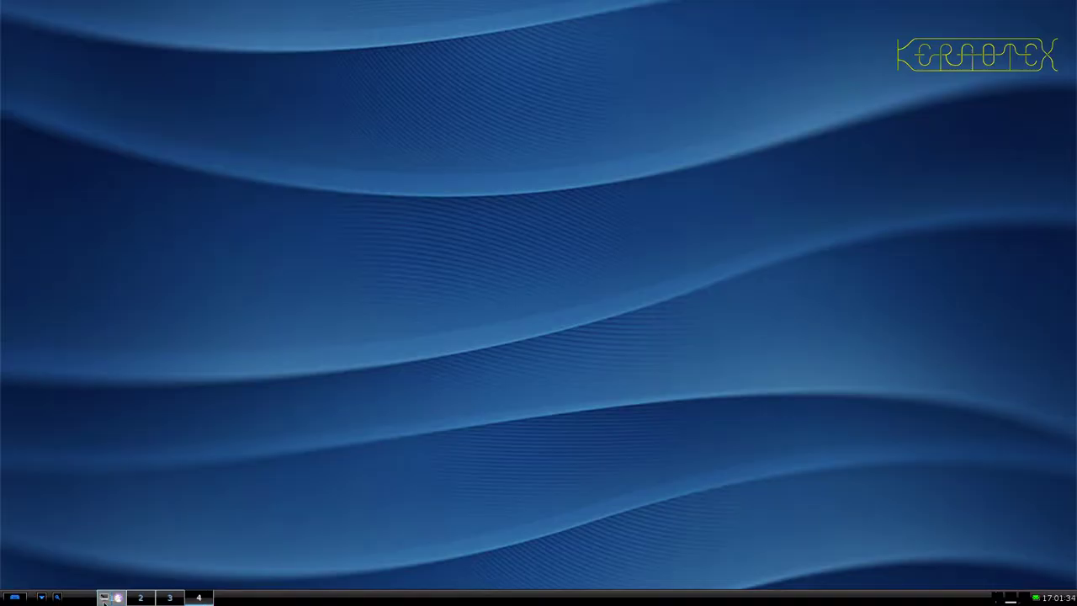
click(108, 599)
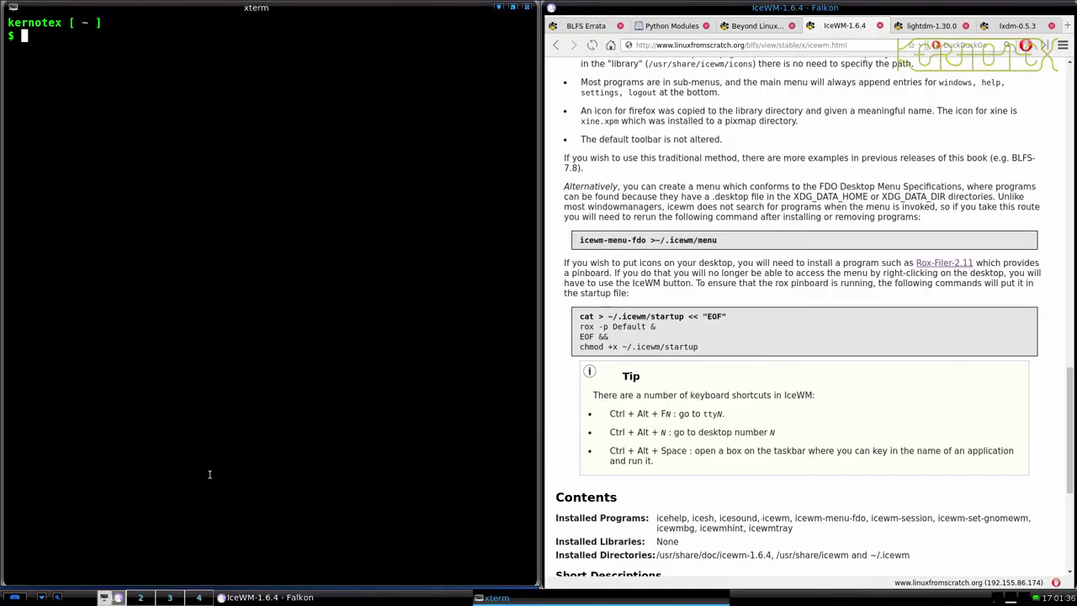